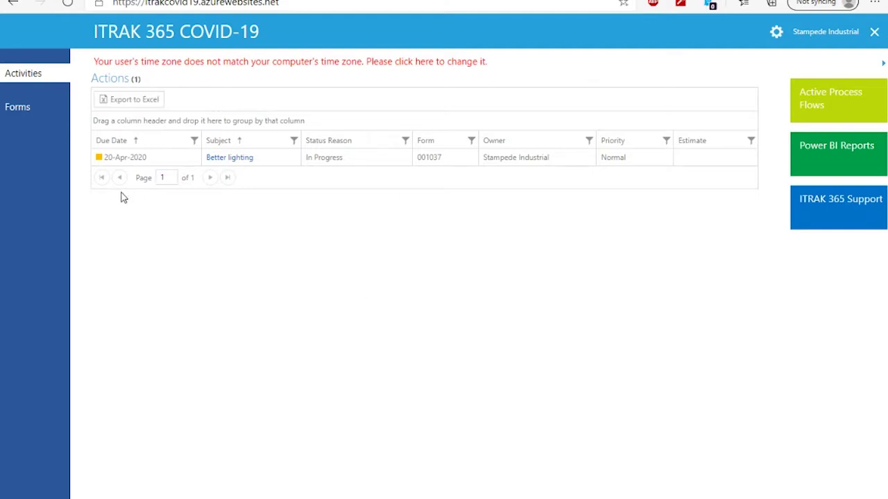
- Open the Forms list, expand all process flow groups to review the available forms, and collapse them again
{"action": "left_click", "coordinate": [22, 110]}
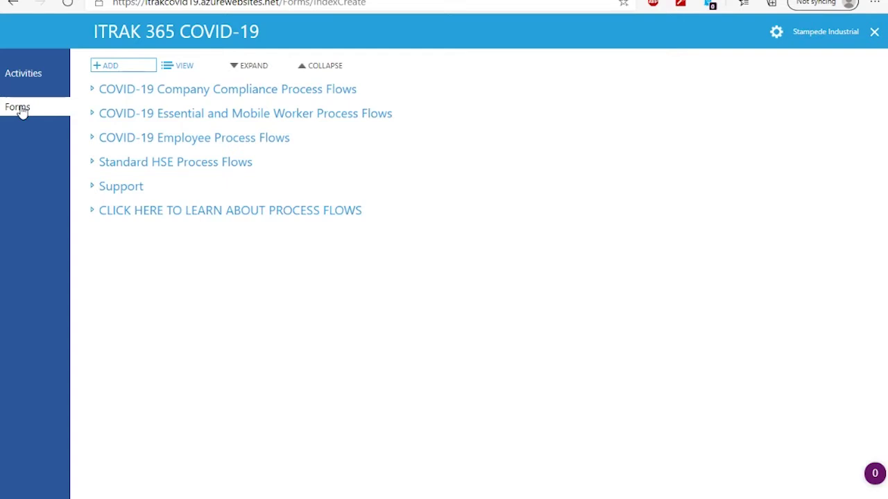
{"action": "left_click", "coordinate": [261, 67]}
{"action": "scroll", "coordinate": [221, 88], "scroll_direction": "down", "scroll_amount": 5}
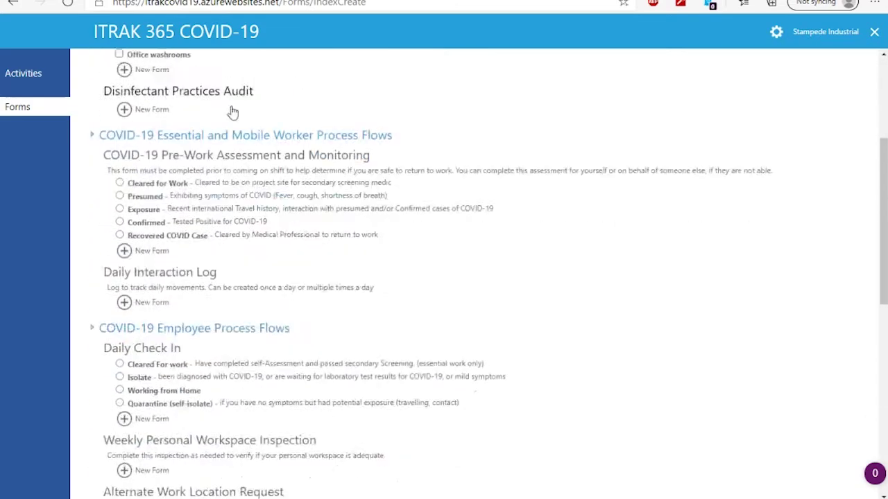
{"action": "scroll", "coordinate": [234, 120], "scroll_direction": "down", "scroll_amount": 4}
{"action": "scroll", "coordinate": [234, 119], "scroll_direction": "up", "scroll_amount": 5}
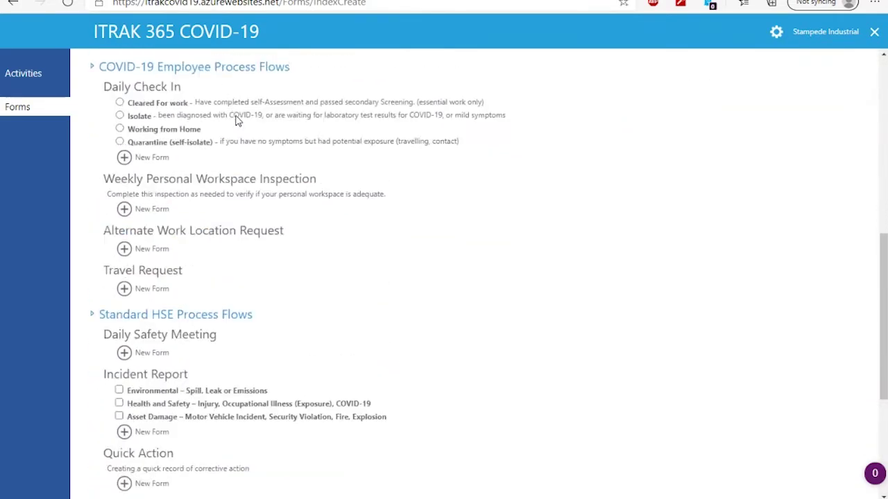
{"action": "scroll", "coordinate": [234, 119], "scroll_direction": "up", "scroll_amount": 4}
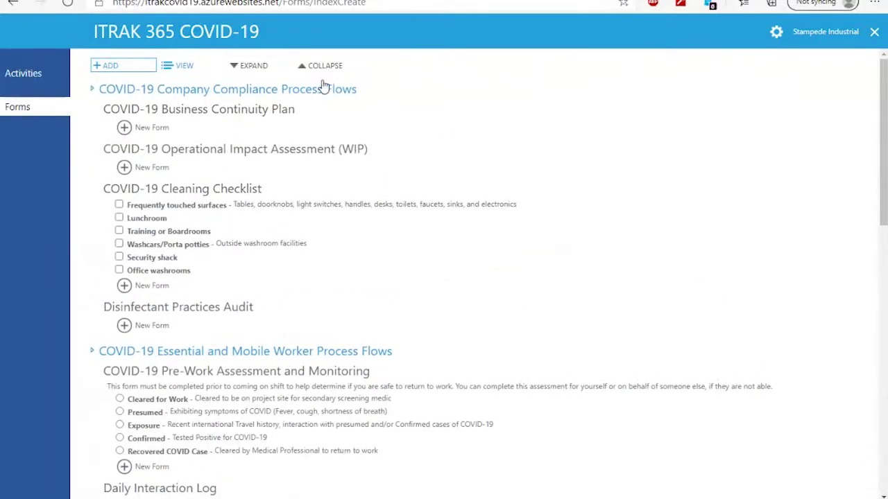
{"action": "left_click", "coordinate": [326, 66]}
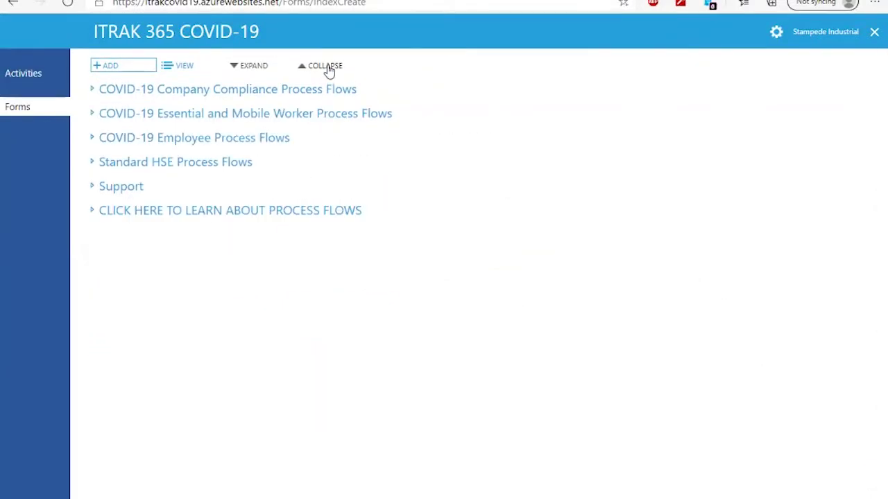
- Create a COVID-19 Business Continuity Plan form from the Company Compliance process flows and save the new record as a draft
{"action": "left_click", "coordinate": [251, 90]}
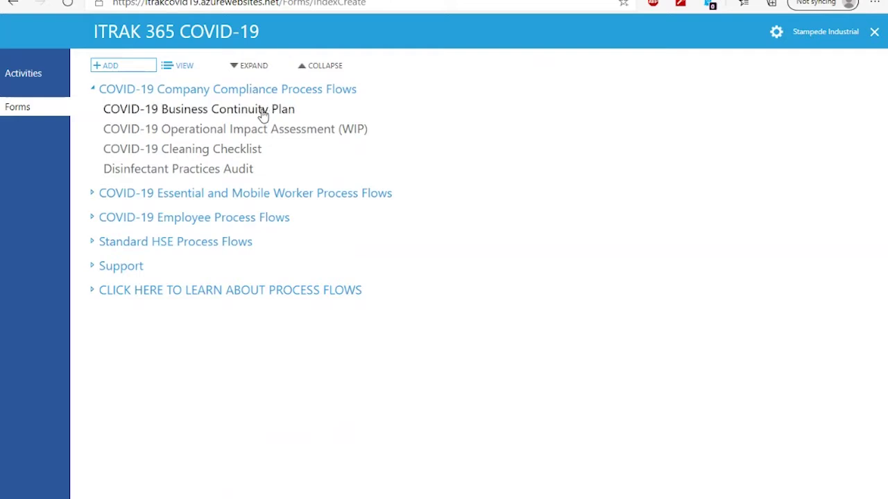
{"action": "left_click", "coordinate": [263, 111]}
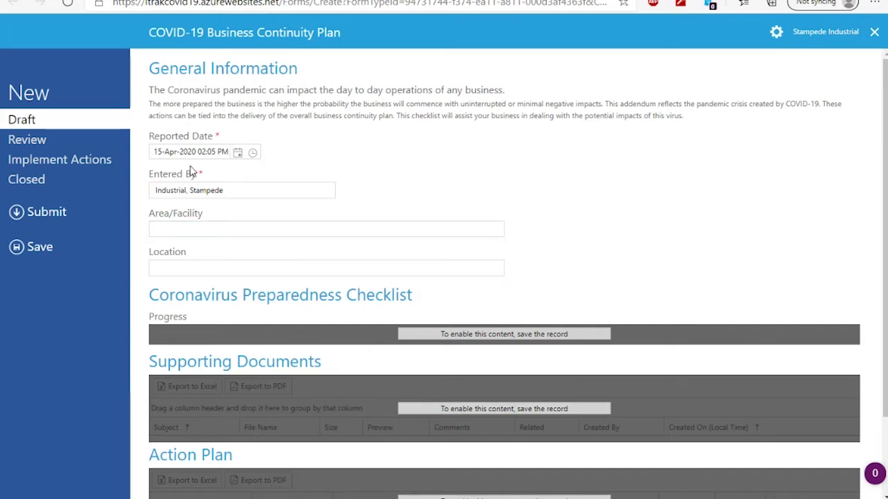
{"action": "scroll", "coordinate": [233, 326], "scroll_direction": "down", "scroll_amount": 1}
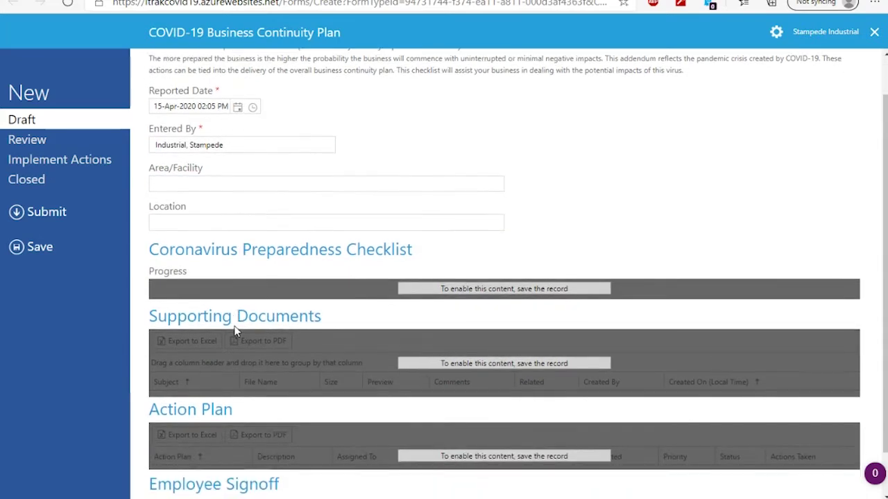
{"action": "scroll", "coordinate": [233, 330], "scroll_direction": "down", "scroll_amount": 1}
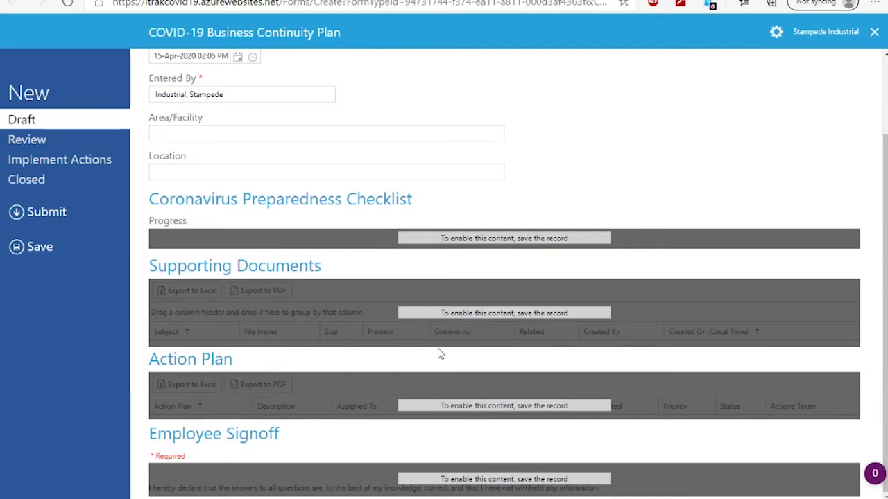
{"action": "scroll", "coordinate": [437, 353], "scroll_direction": "up", "scroll_amount": 2}
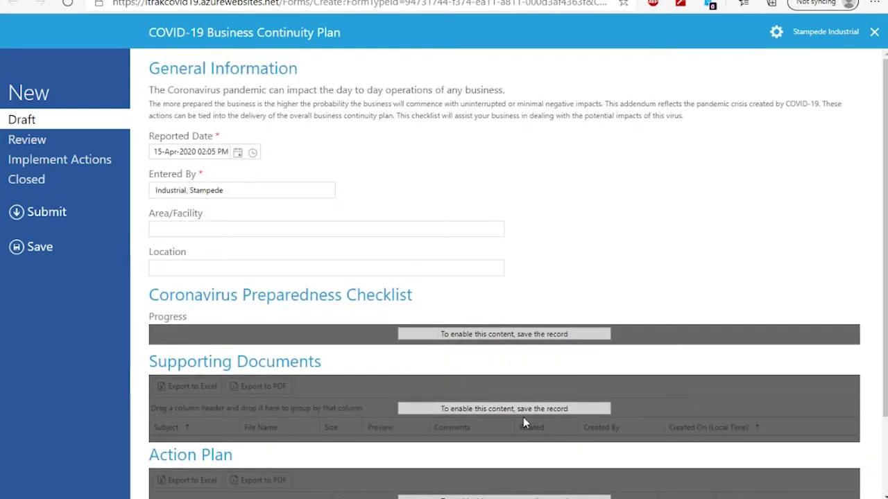
{"action": "left_click", "coordinate": [46, 254]}
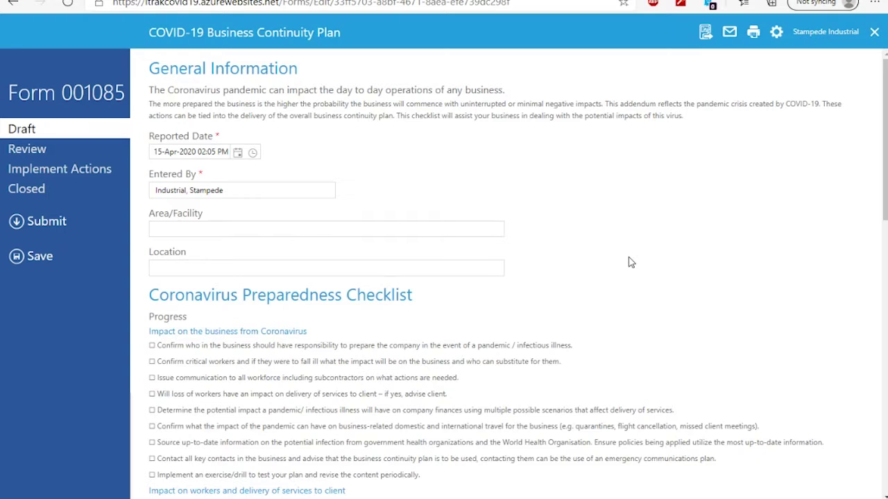
- Look at the calendar and time pickers of the Reported Date field, then dismiss them
{"action": "left_click", "coordinate": [213, 194]}
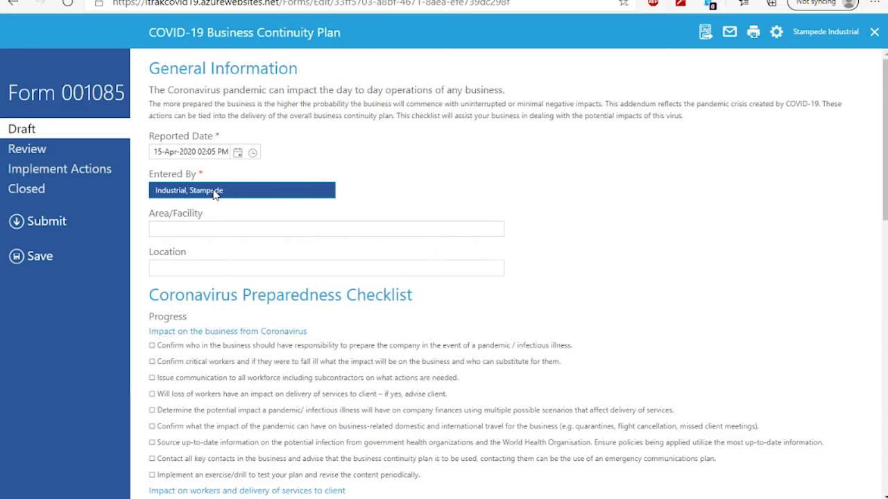
{"action": "key", "text": "Tab"}
{"action": "left_click", "coordinate": [238, 154]}
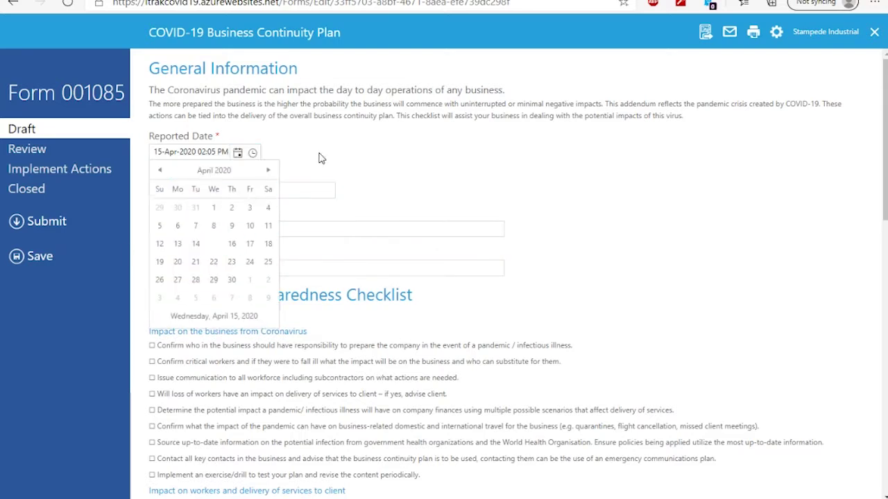
{"action": "left_click", "coordinate": [253, 153]}
{"action": "left_click", "coordinate": [303, 161]}
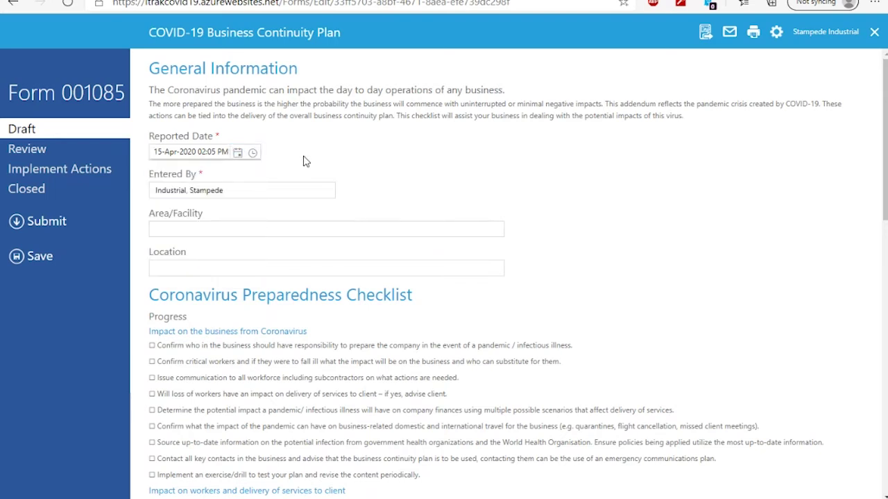
- Show all employees available for the Entered By field, then dismiss the employee selection
{"action": "left_click", "coordinate": [240, 194]}
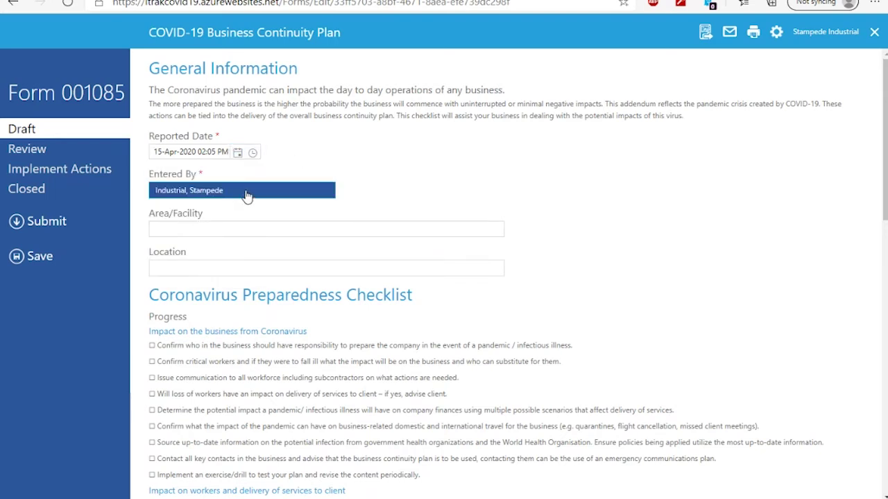
{"action": "left_click", "coordinate": [246, 197]}
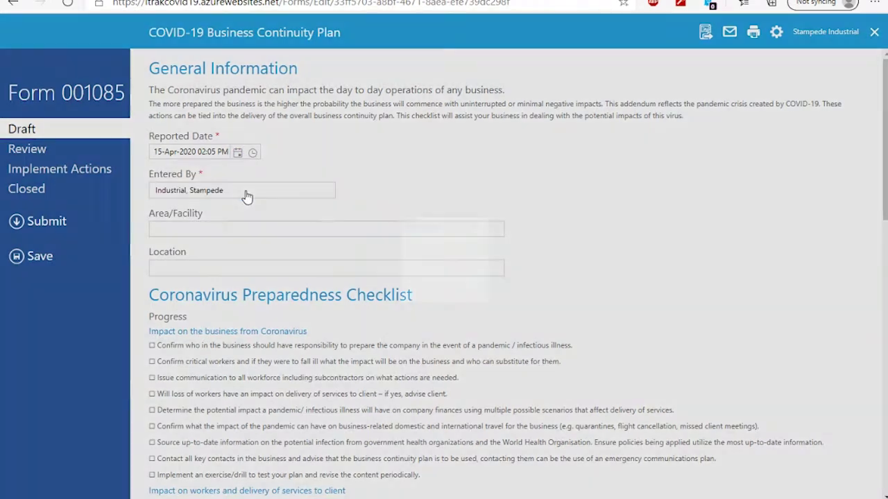
{"action": "left_click", "coordinate": [570, 118]}
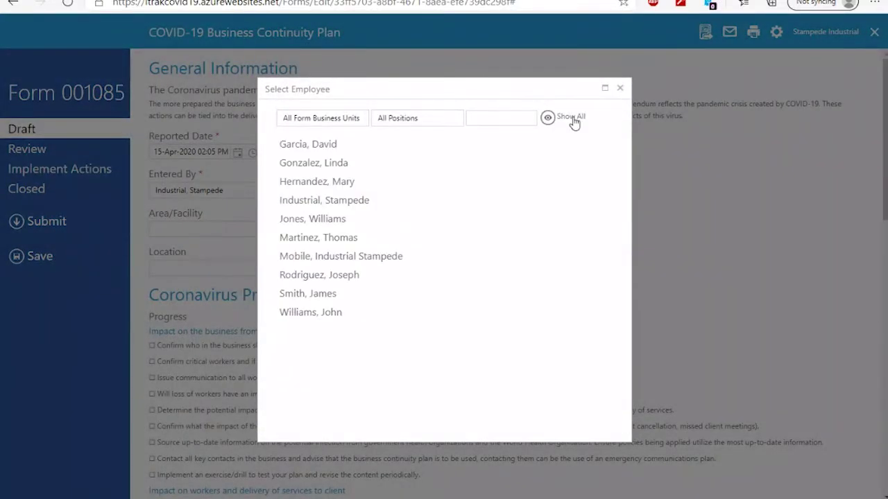
{"action": "left_click", "coordinate": [620, 88]}
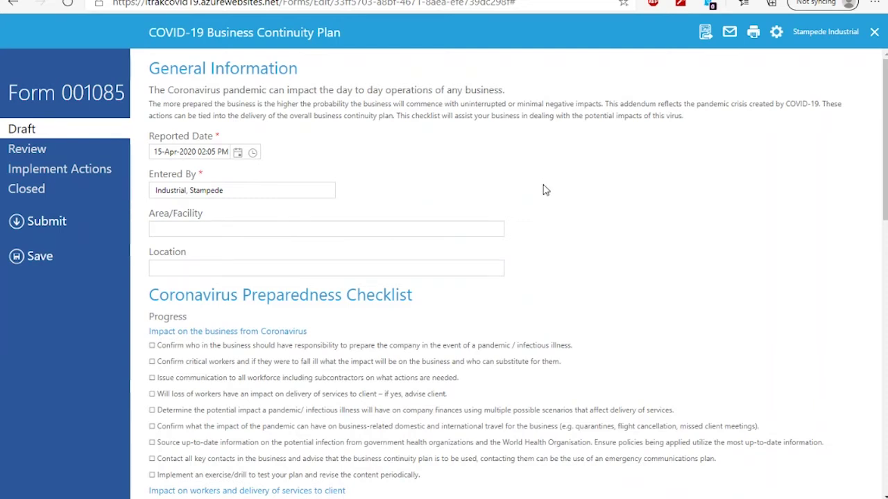
- Look at the Area/Facility field and the Location entry options, then dismiss the location dialog
{"action": "left_click", "coordinate": [431, 230]}
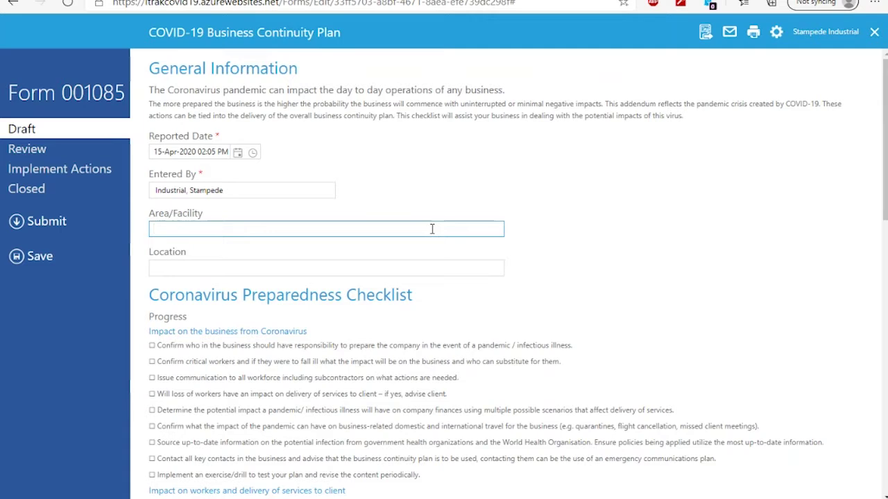
{"action": "left_click", "coordinate": [383, 271]}
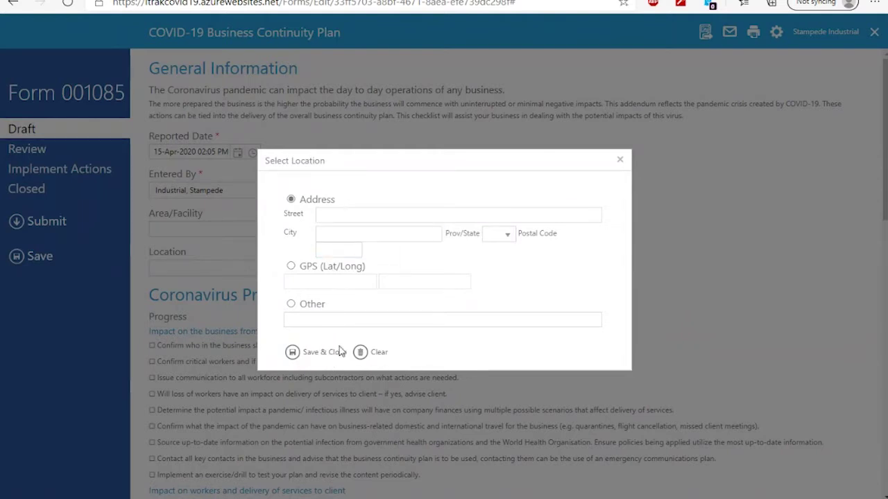
{"action": "left_click", "coordinate": [354, 319]}
{"action": "left_click", "coordinate": [618, 163]}
- Edit the Coronavirus Preparedness Checklist and mark the first three items under Impact on the business from Coronavirus as Done
{"action": "scroll", "coordinate": [663, 243], "scroll_direction": "down", "scroll_amount": 1}
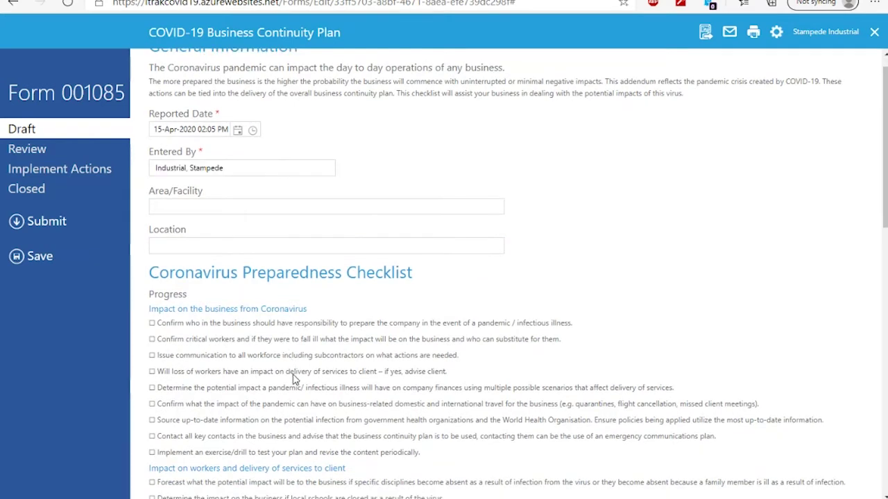
{"action": "scroll", "coordinate": [291, 382], "scroll_direction": "down", "scroll_amount": 3}
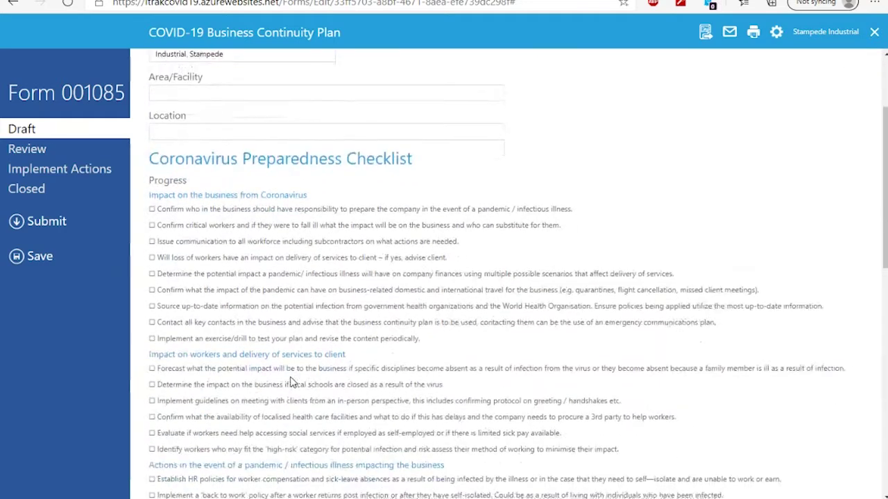
{"action": "scroll", "coordinate": [303, 383], "scroll_direction": "down", "scroll_amount": 2}
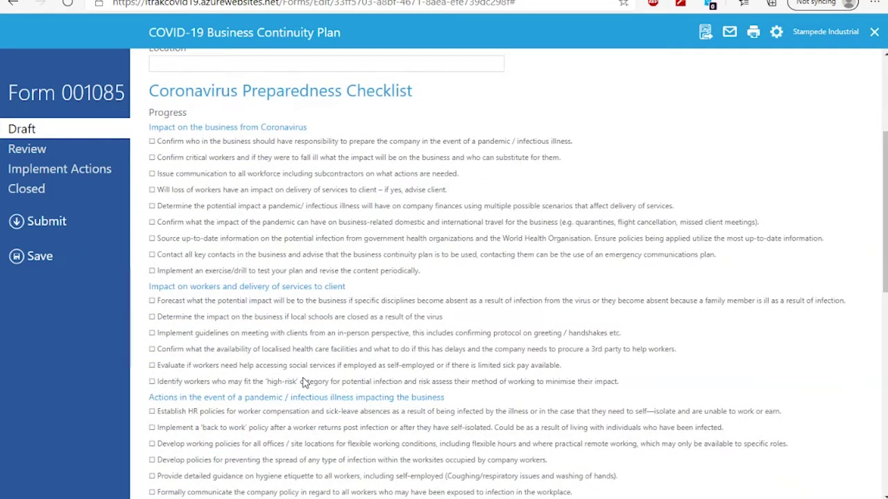
{"action": "scroll", "coordinate": [380, 355], "scroll_direction": "down", "scroll_amount": 1}
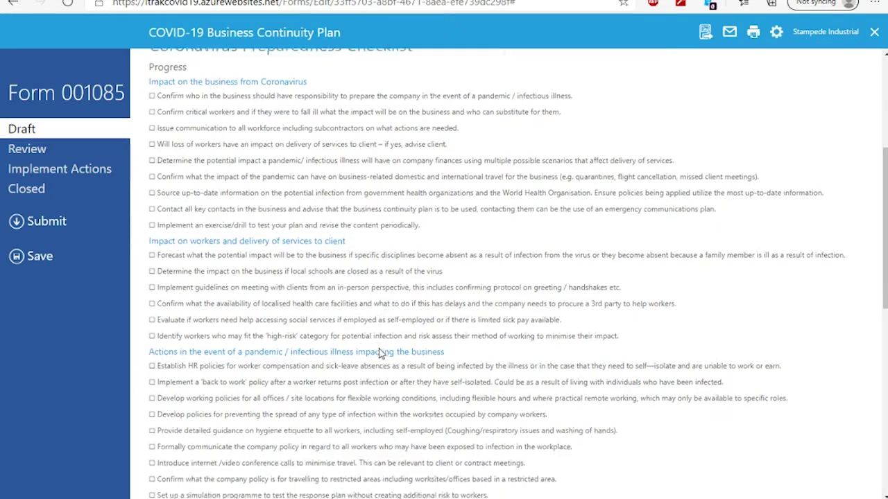
{"action": "scroll", "coordinate": [316, 310], "scroll_direction": "down", "scroll_amount": 5}
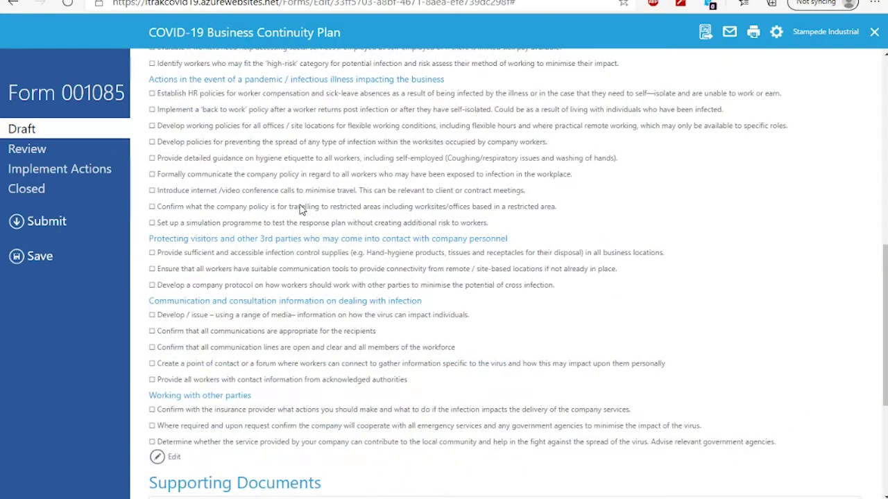
{"action": "scroll", "coordinate": [295, 168], "scroll_direction": "down", "scroll_amount": 1}
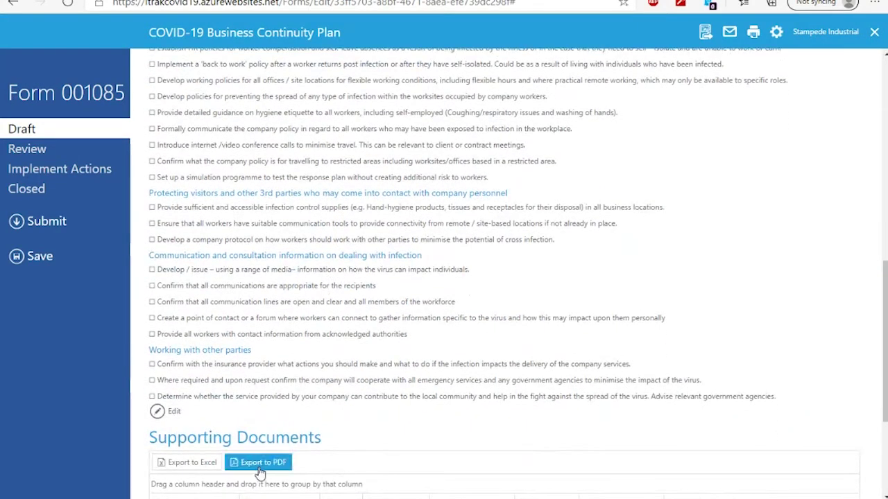
{"action": "scroll", "coordinate": [186, 392], "scroll_direction": "down", "scroll_amount": 1}
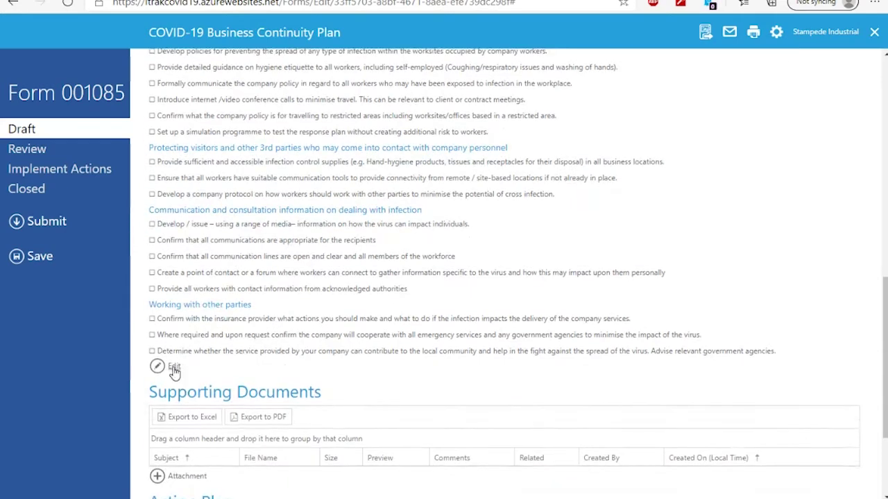
{"action": "left_click", "coordinate": [174, 369]}
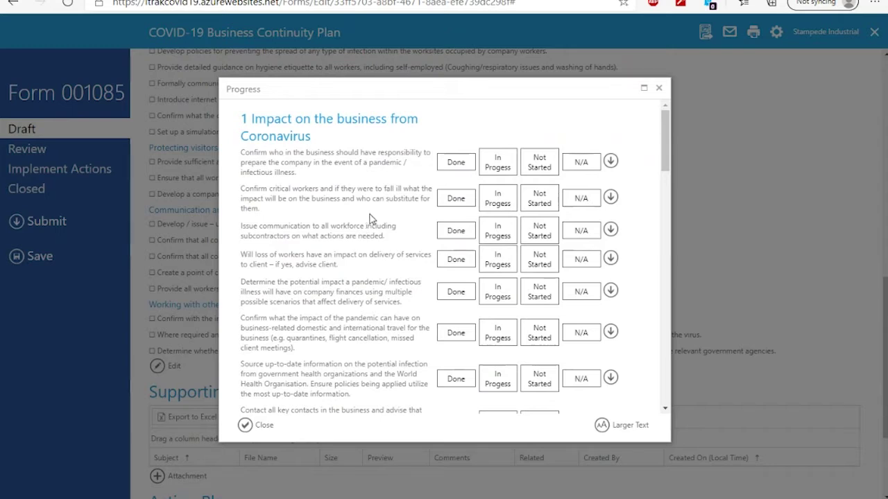
{"action": "left_click", "coordinate": [456, 166]}
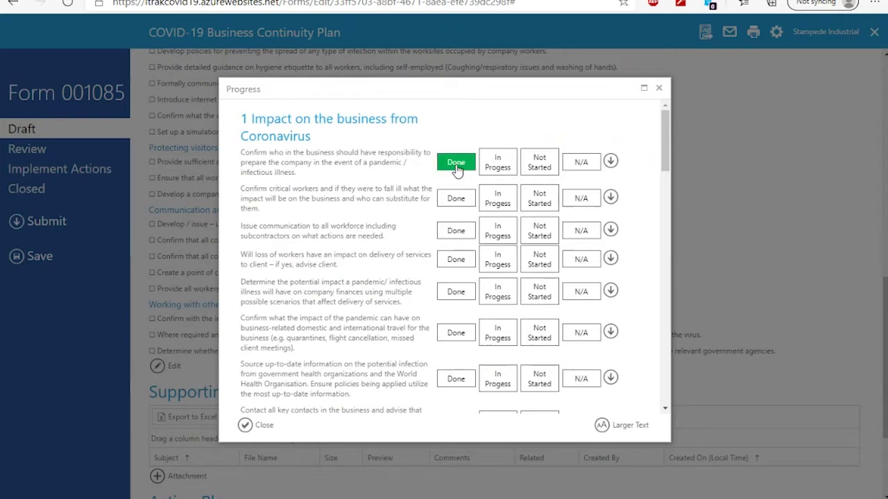
{"action": "left_click", "coordinate": [452, 201]}
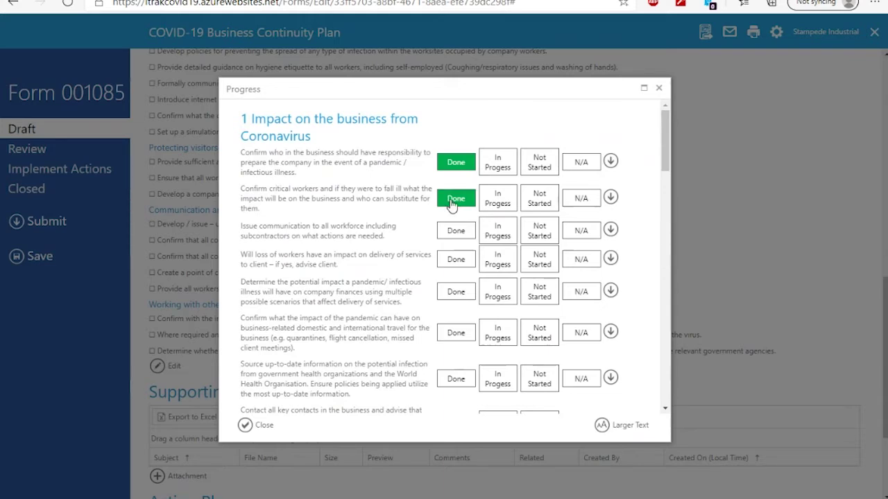
{"action": "left_click", "coordinate": [456, 229]}
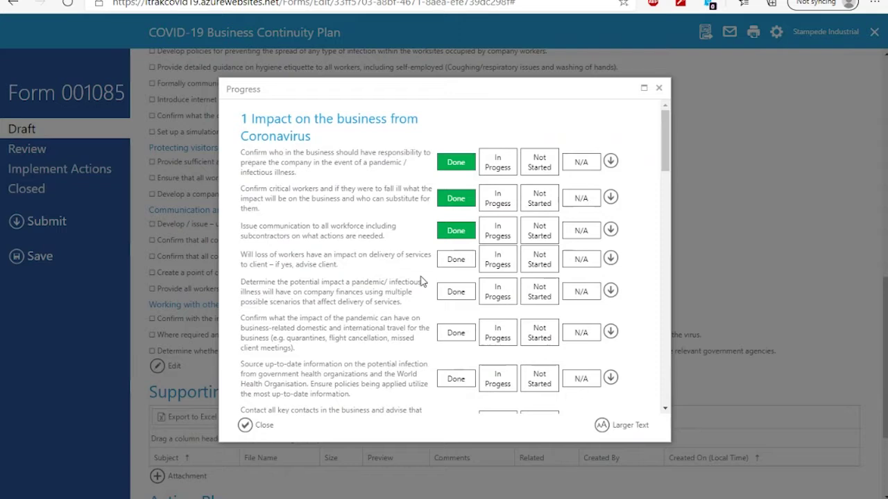
- Mark the worker loss, company finances and business travel impact items as in progress, and the up-to-date information item as Not Started
{"action": "left_click", "coordinate": [498, 268]}
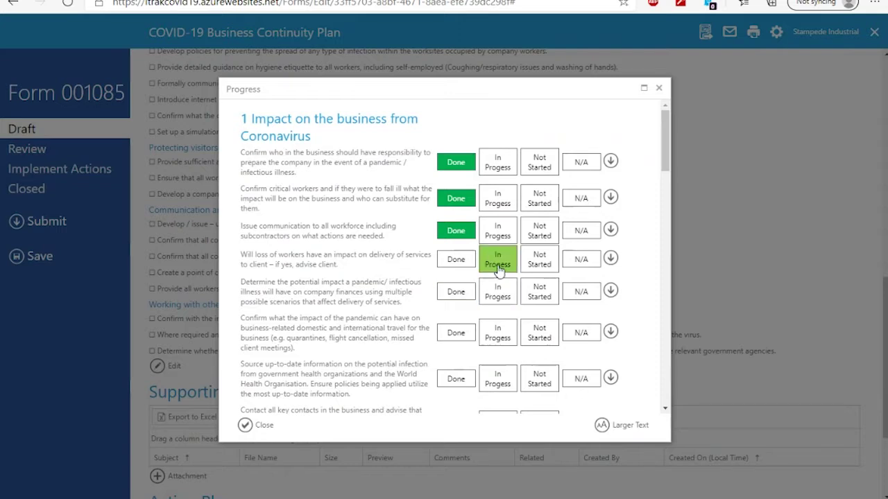
{"action": "left_click", "coordinate": [491, 297]}
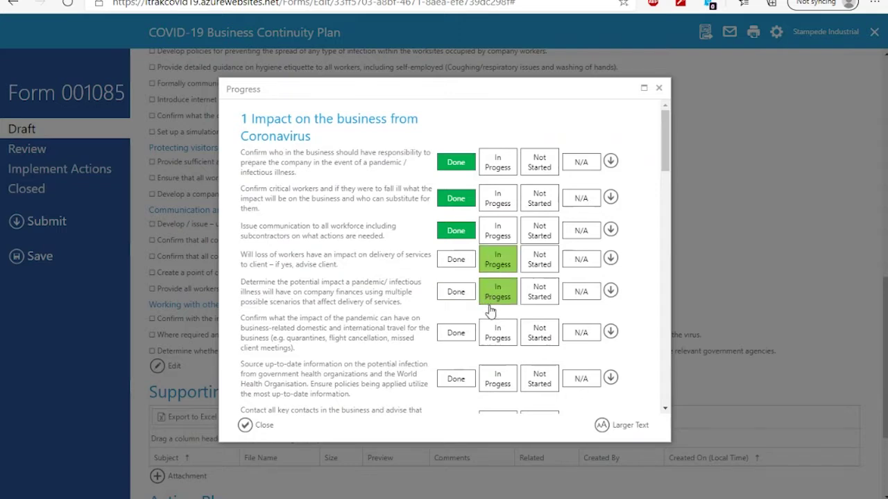
{"action": "left_click", "coordinate": [490, 331]}
{"action": "left_click", "coordinate": [537, 377]}
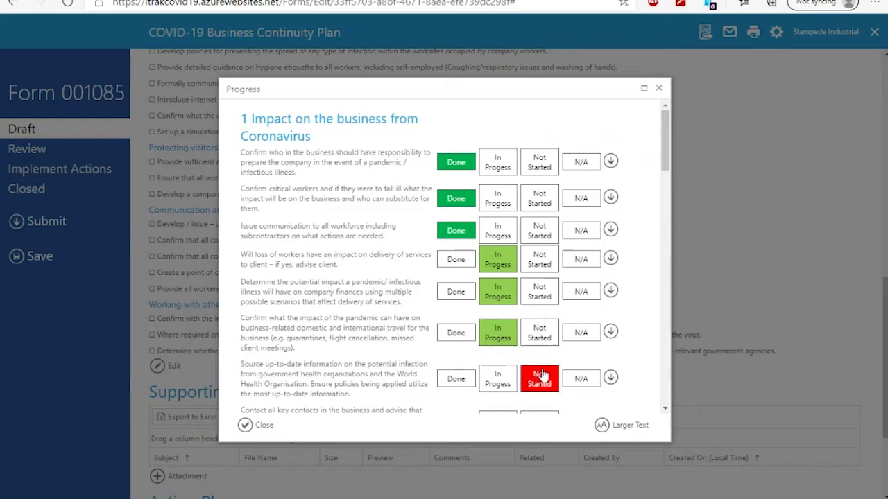
{"action": "scroll", "coordinate": [562, 343], "scroll_direction": "down", "scroll_amount": 1}
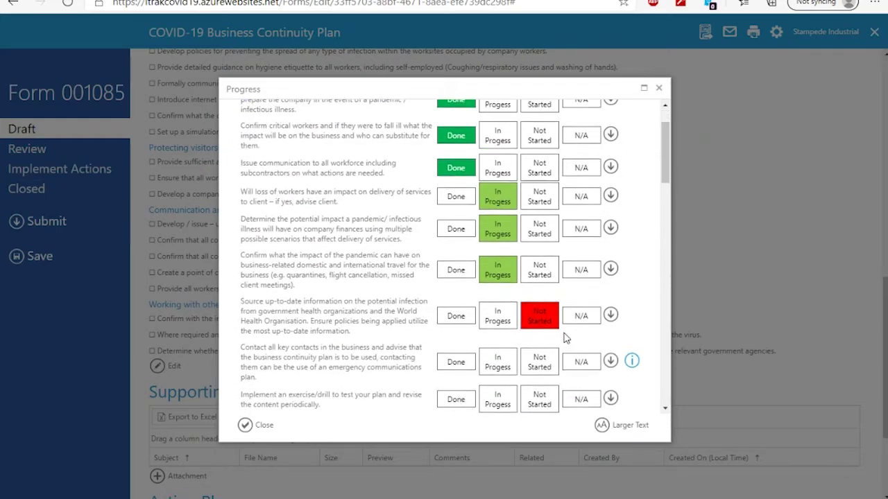
- Mark the key contacts, exercise/drill and absent-disciplines impact forecast items as Not Started
{"action": "left_click", "coordinate": [539, 364]}
{"action": "left_click", "coordinate": [538, 403]}
{"action": "scroll", "coordinate": [547, 378], "scroll_direction": "down", "scroll_amount": 1}
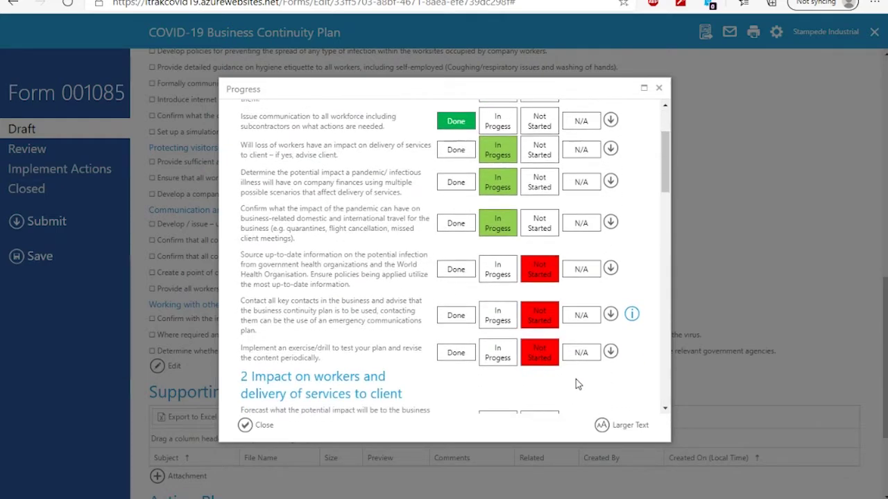
{"action": "scroll", "coordinate": [575, 380], "scroll_direction": "down", "scroll_amount": 3}
{"action": "left_click", "coordinate": [544, 305]}
- Mark the local school closure, client meeting guidelines and localised health care items under Impact on workers as N/A
{"action": "left_click", "coordinate": [541, 337]}
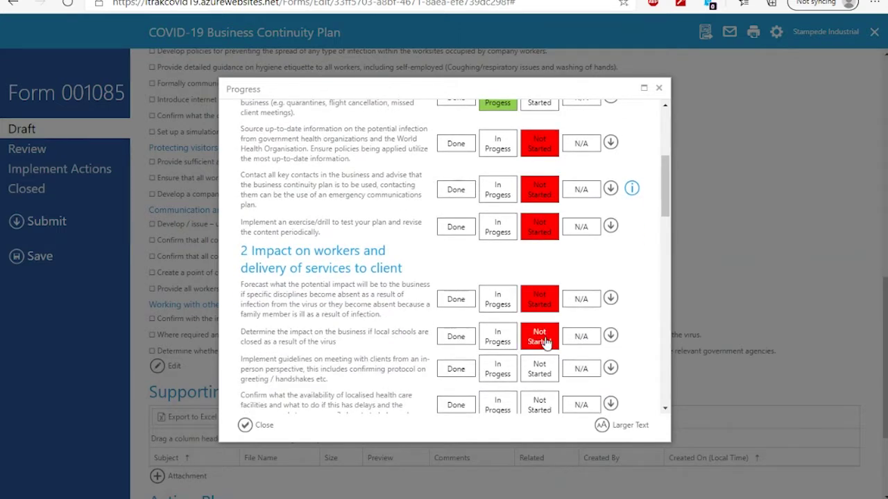
{"action": "left_click", "coordinate": [581, 336]}
{"action": "left_click", "coordinate": [581, 369]}
{"action": "left_click", "coordinate": [583, 401]}
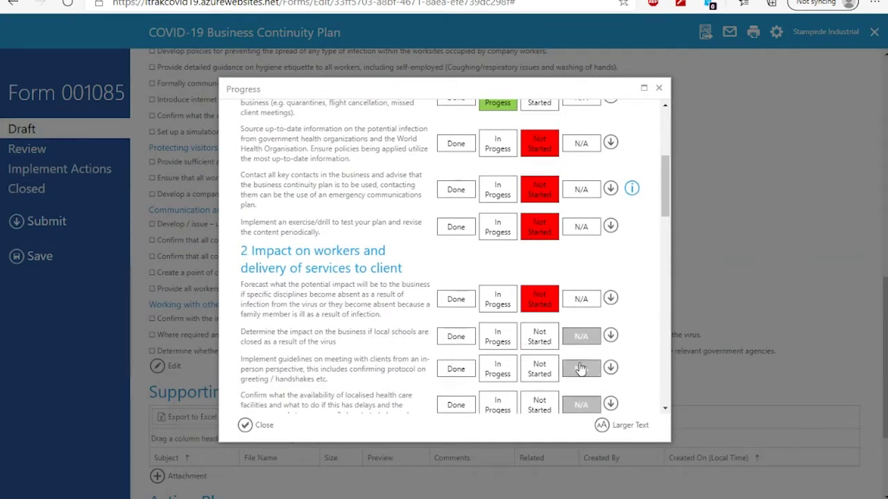
- Expand the up-to-date information item and look at its Add Finding form, then cancel the finding
{"action": "scroll", "coordinate": [575, 288], "scroll_direction": "up", "scroll_amount": 1}
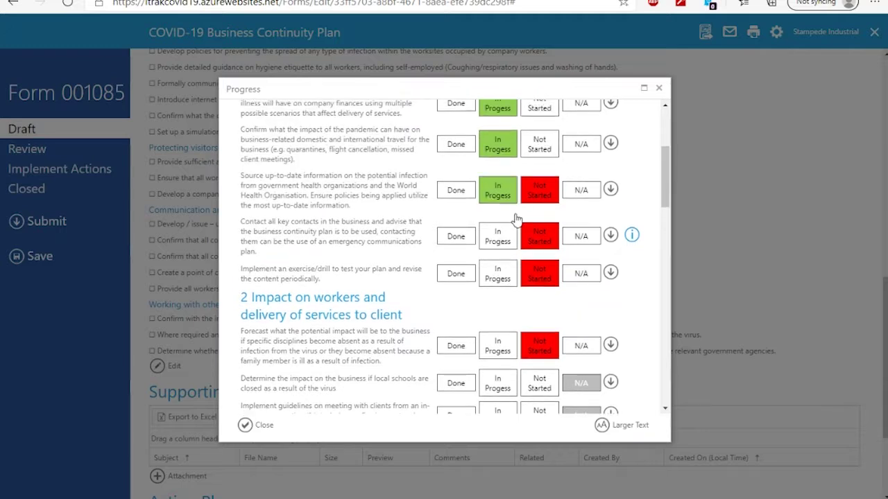
{"action": "scroll", "coordinate": [531, 343], "scroll_direction": "up", "scroll_amount": 1}
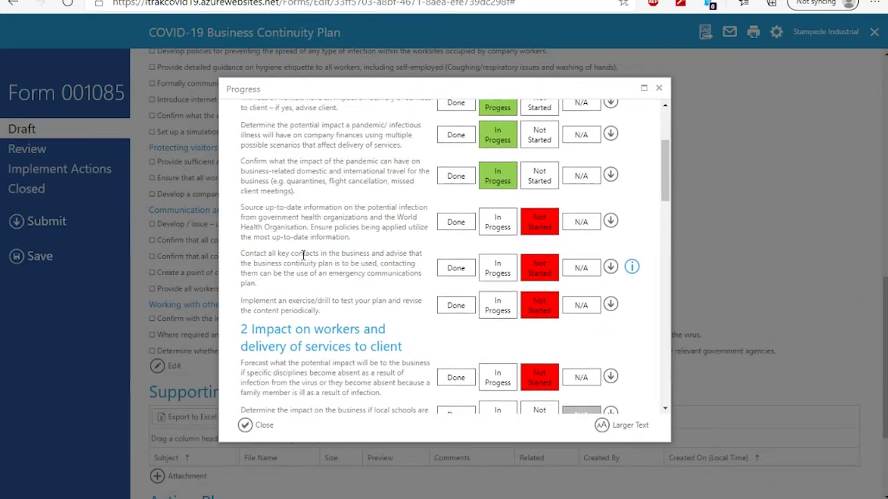
{"action": "mouse_move", "coordinate": [633, 272]}
{"action": "left_click", "coordinate": [610, 222]}
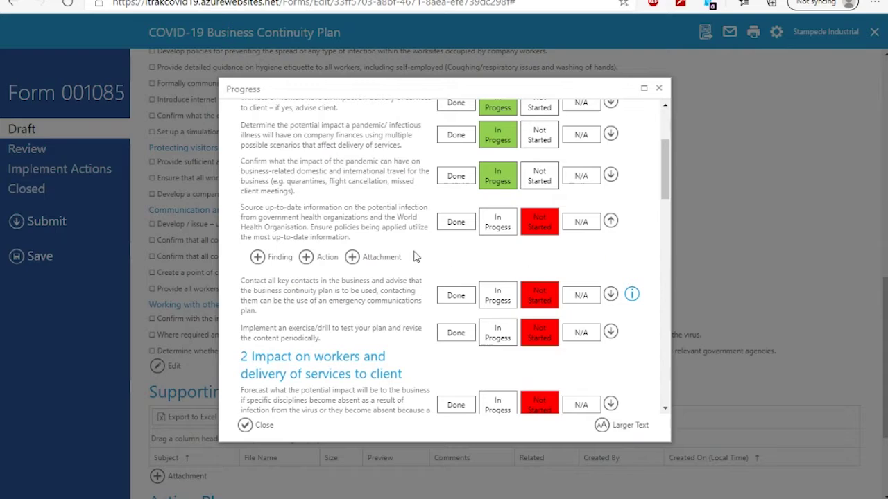
{"action": "left_click", "coordinate": [280, 262]}
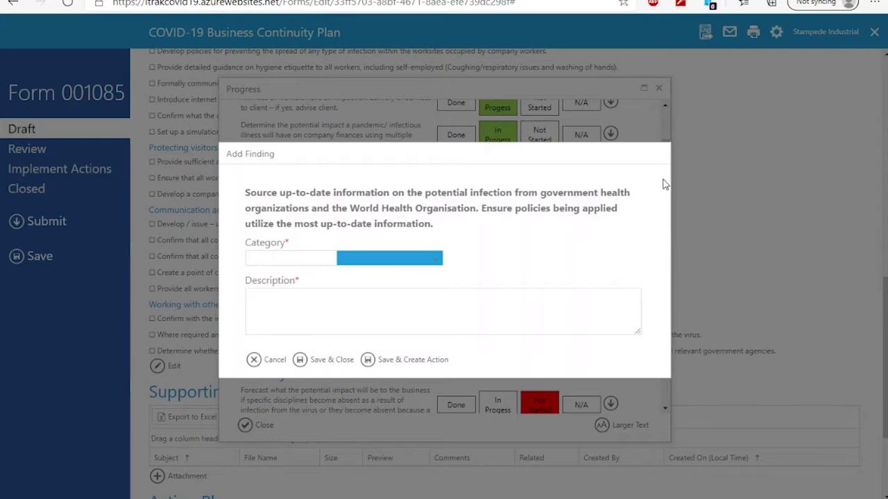
{"action": "left_click", "coordinate": [274, 361]}
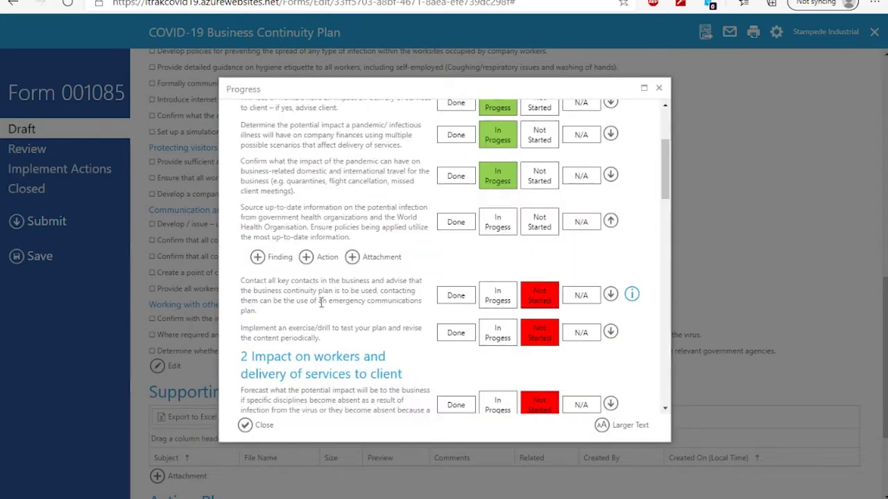
- Look at the Add Action and Add Attachment forms for the up-to-date information item, dismissing each without saving
{"action": "left_click", "coordinate": [326, 259]}
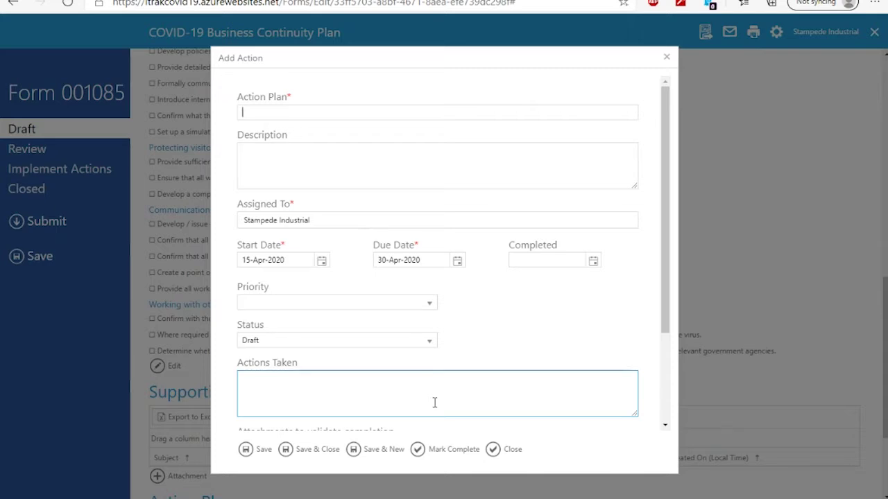
{"action": "left_click", "coordinate": [511, 450]}
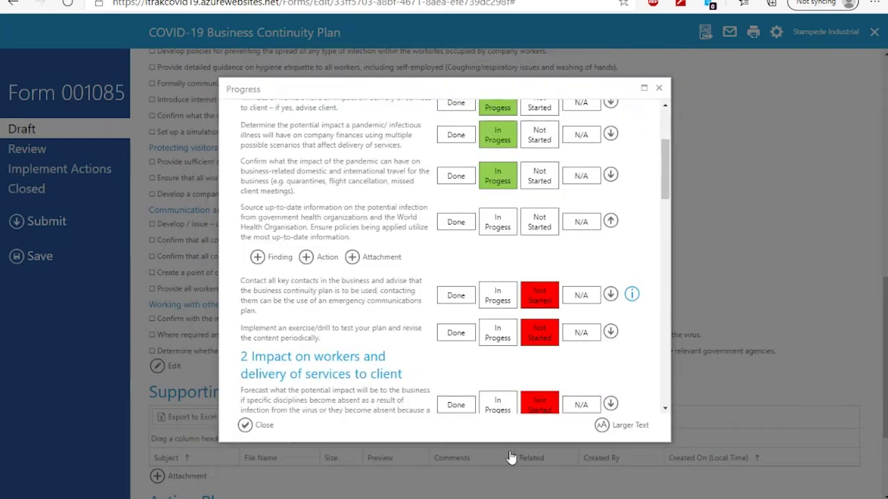
{"action": "left_click", "coordinate": [367, 259]}
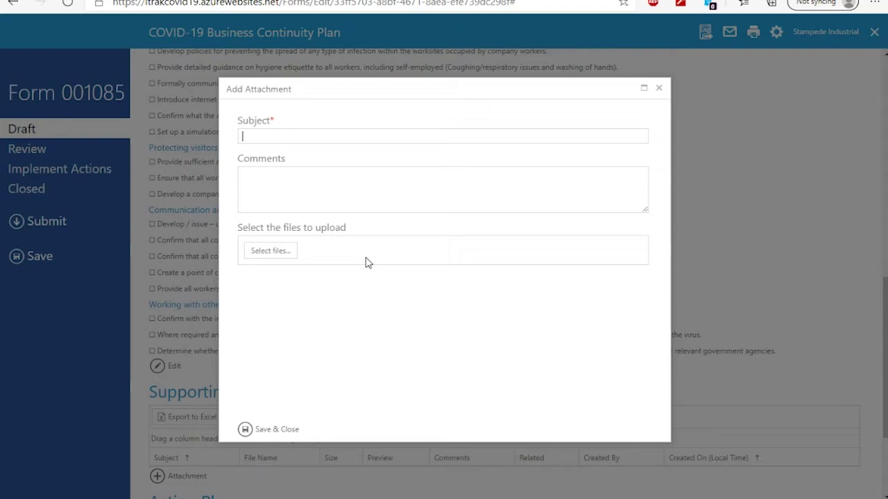
{"action": "left_click", "coordinate": [659, 89]}
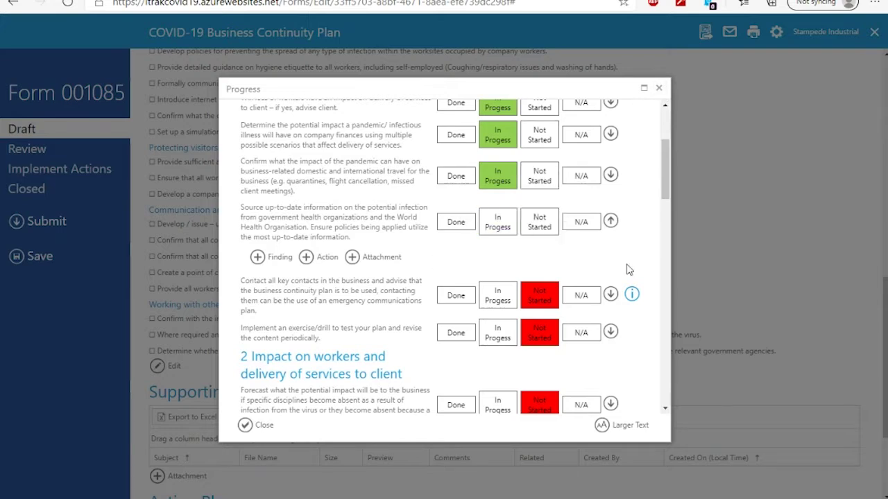
- Close the checklist editor and review the item statuses in the form's Coronavirus Preparedness Checklist
{"action": "scroll", "coordinate": [626, 269], "scroll_direction": "down", "scroll_amount": 1}
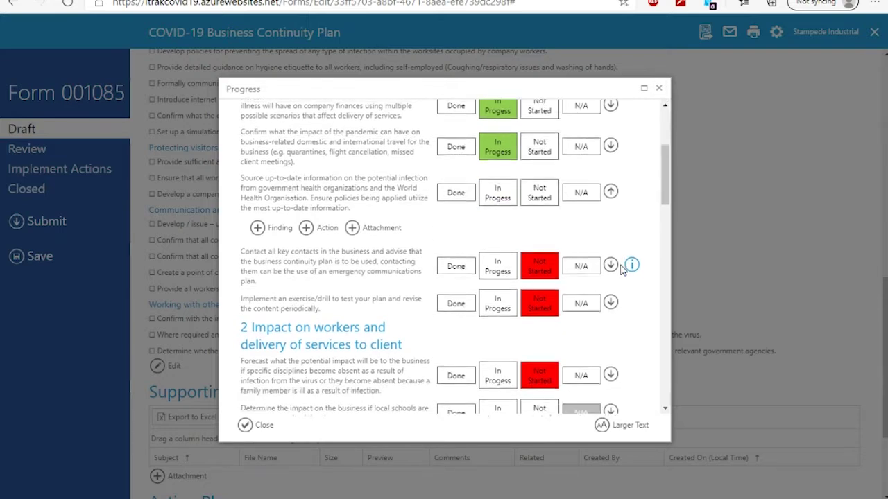
{"action": "left_click", "coordinate": [264, 425]}
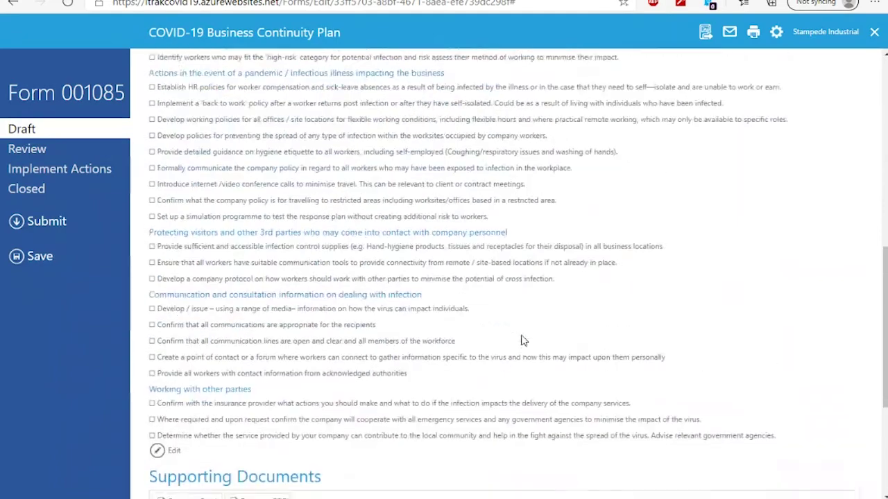
{"action": "scroll", "coordinate": [523, 341], "scroll_direction": "up", "scroll_amount": 5}
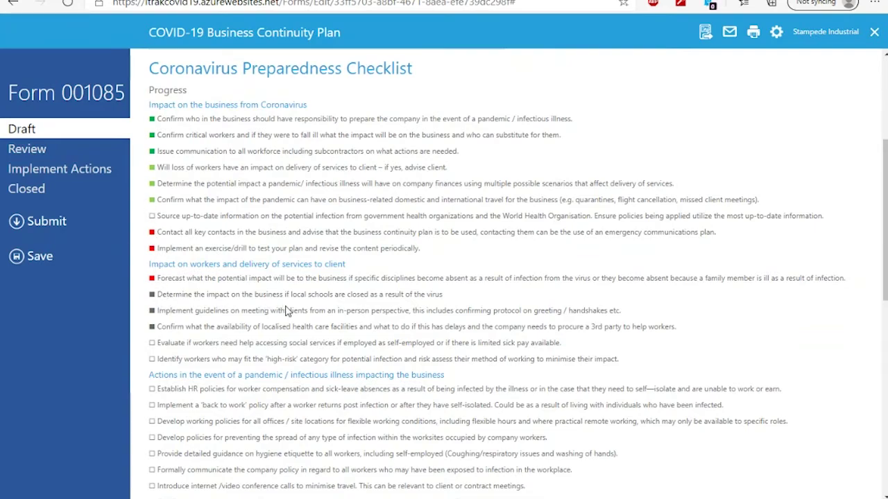
{"action": "scroll", "coordinate": [287, 312], "scroll_direction": "down", "scroll_amount": 6}
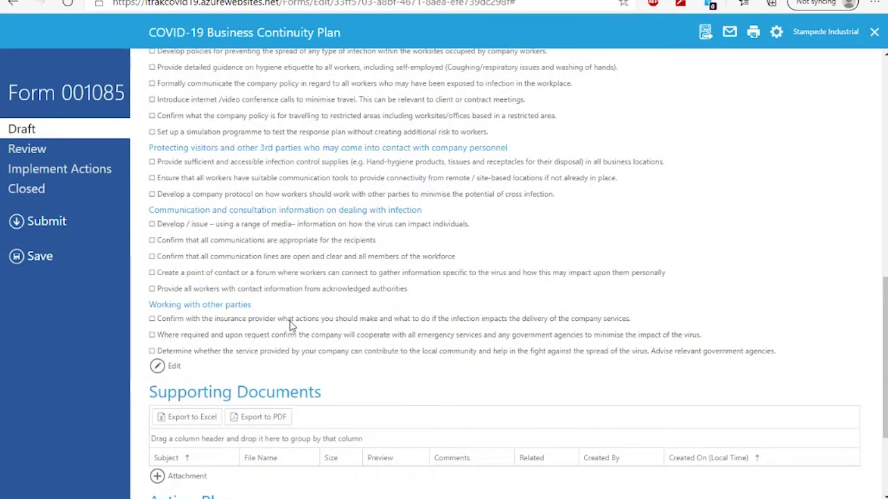
- Add an Employee Signoff signature with the signer's first name and a freehand signature
{"action": "scroll", "coordinate": [290, 324], "scroll_direction": "down", "scroll_amount": 2}
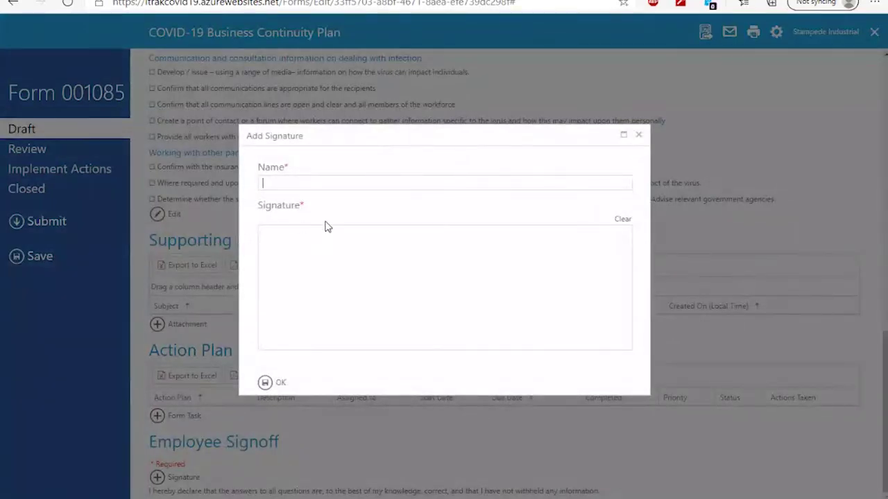
{"action": "type", "text": "Tom"}
{"action": "left_click_drag", "start_coordinate": [293, 248], "coordinate": [457, 238]}
{"action": "mouse_move", "coordinate": [368, 252]}
{"action": "left_mouse_down"}
{"action": "mouse_move", "coordinate": [368, 291]}
{"action": "mouse_move", "coordinate": [387, 272]}
{"action": "mouse_move", "coordinate": [436, 264]}
{"action": "left_mouse_up"}
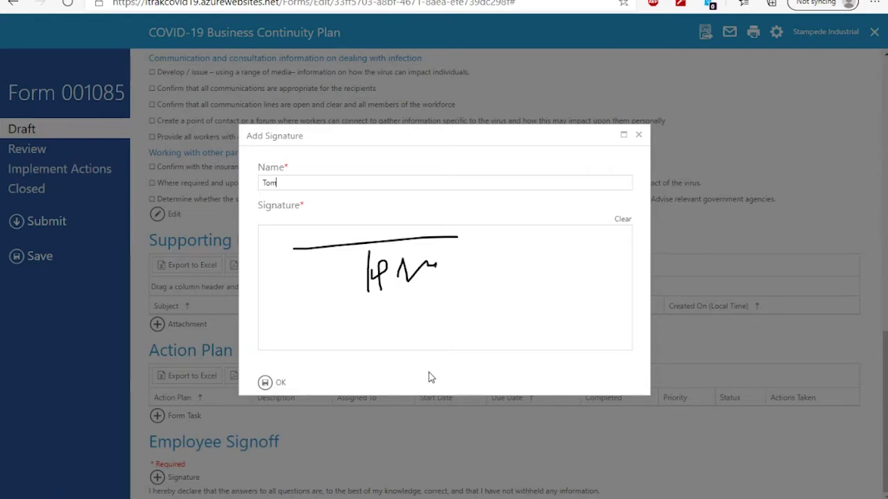
{"action": "left_click", "coordinate": [280, 384]}
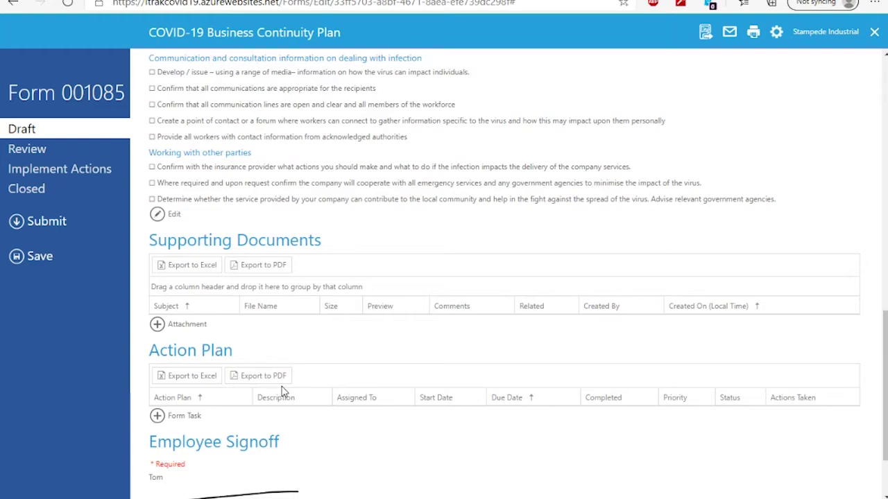
- Save the signed COVID-19 Business Continuity Plan form and submit it
{"action": "scroll", "coordinate": [283, 393], "scroll_direction": "down", "scroll_amount": 2}
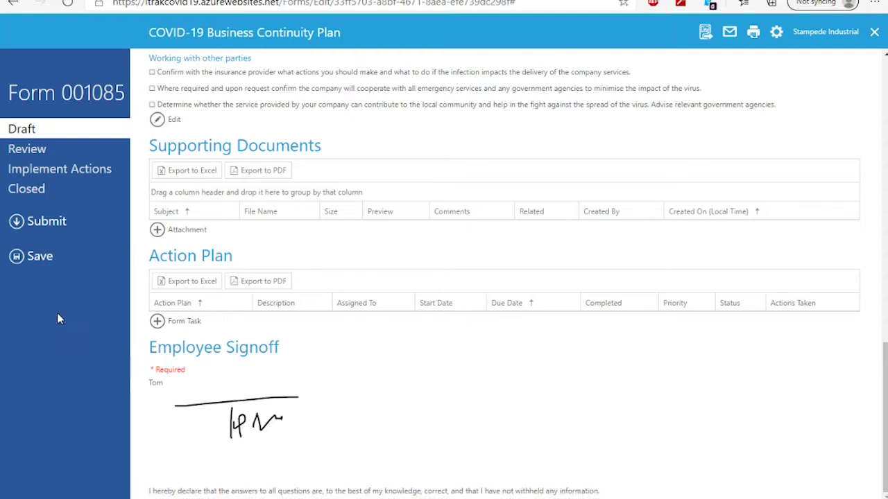
{"action": "left_click", "coordinate": [37, 258]}
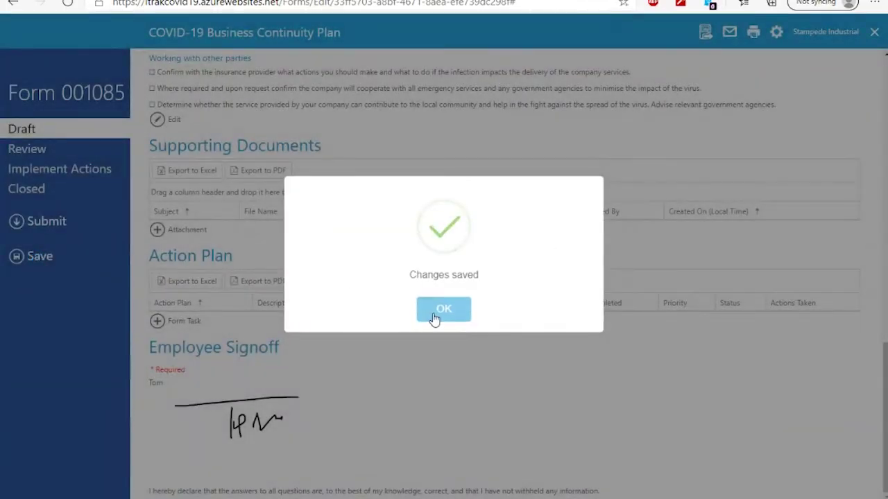
{"action": "left_click", "coordinate": [434, 313]}
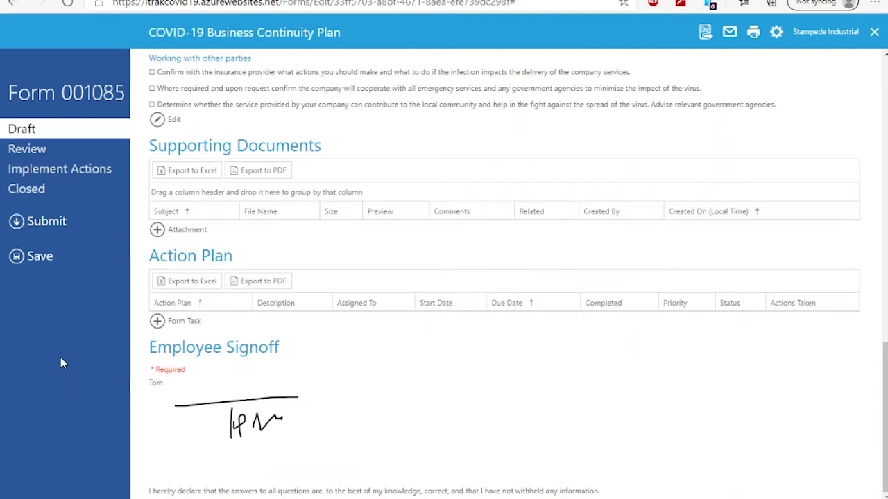
{"action": "left_click", "coordinate": [48, 224]}
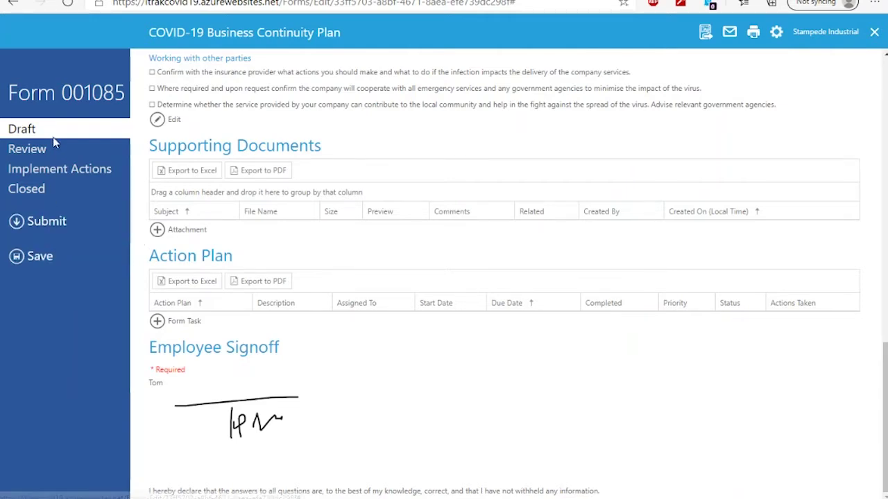
{"action": "left_click", "coordinate": [53, 220]}
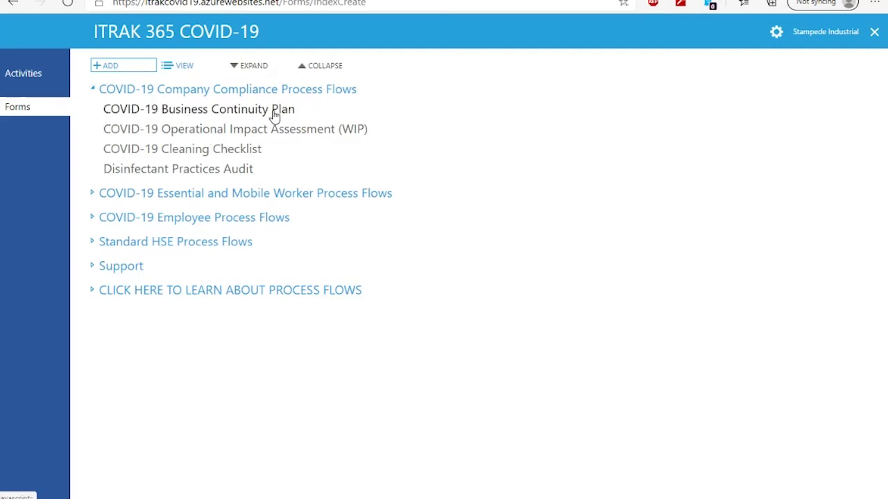
- Start a new COVID-19 Pre-Work Assessment and Monitoring form with the Cleared for Work classification
{"action": "left_click", "coordinate": [228, 195]}
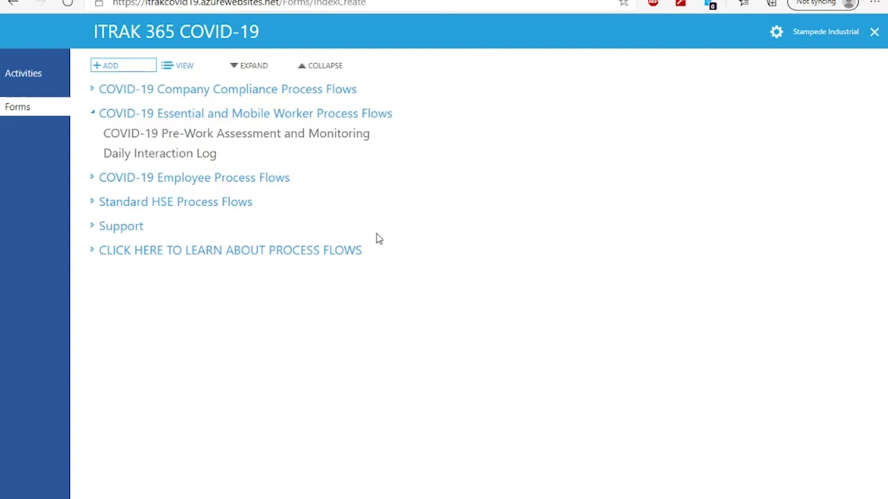
{"action": "left_click", "coordinate": [286, 138]}
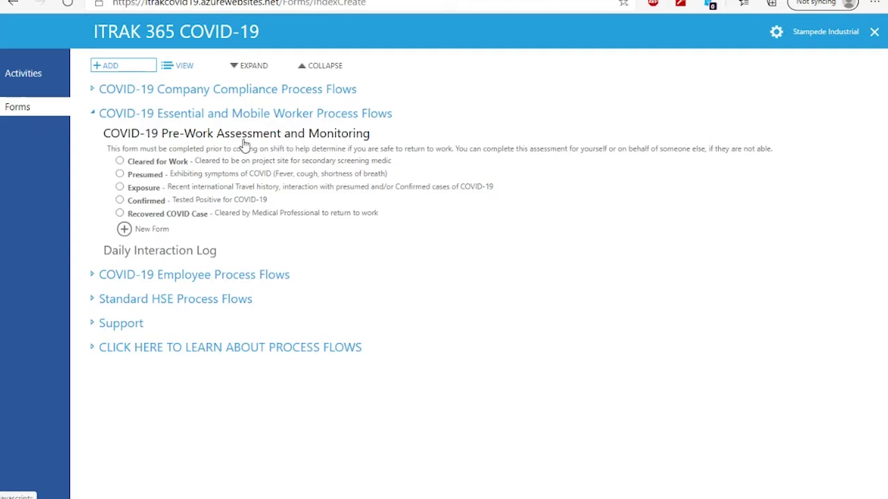
{"action": "left_click", "coordinate": [121, 161]}
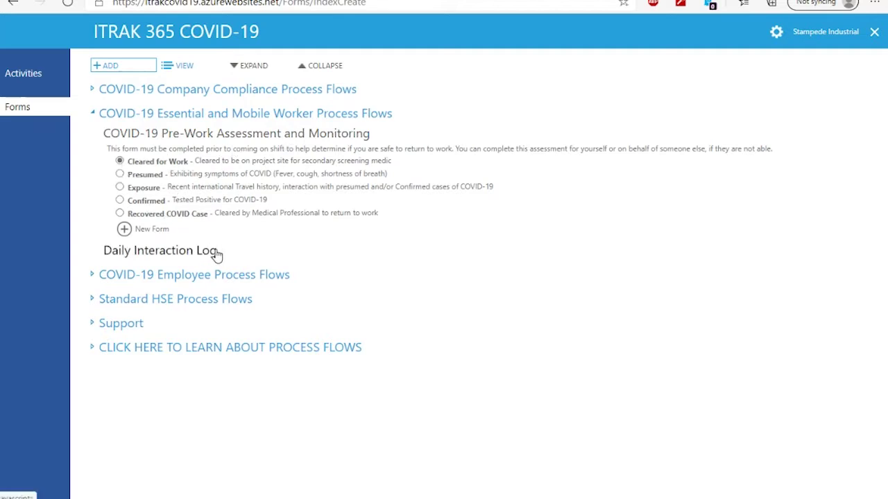
{"action": "left_click", "coordinate": [152, 230]}
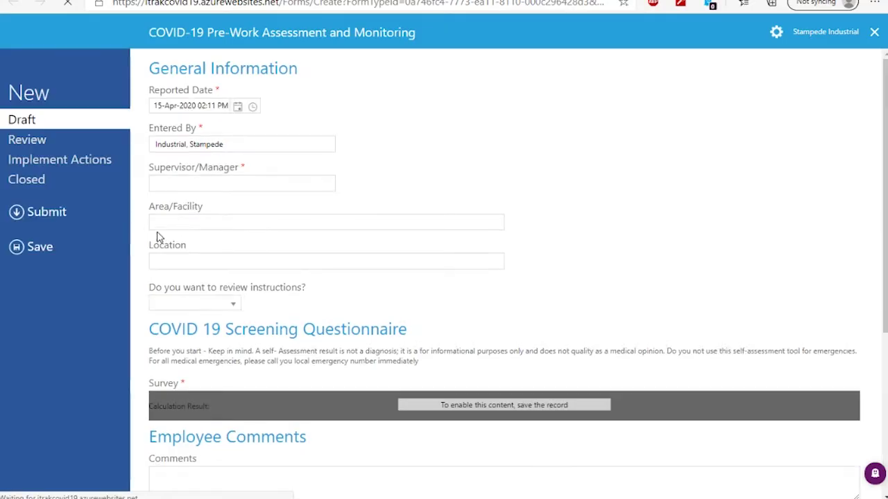
- Save the new pre-work assessment form to enable its survey and action plan content
{"action": "scroll", "coordinate": [249, 362], "scroll_direction": "down", "scroll_amount": 3}
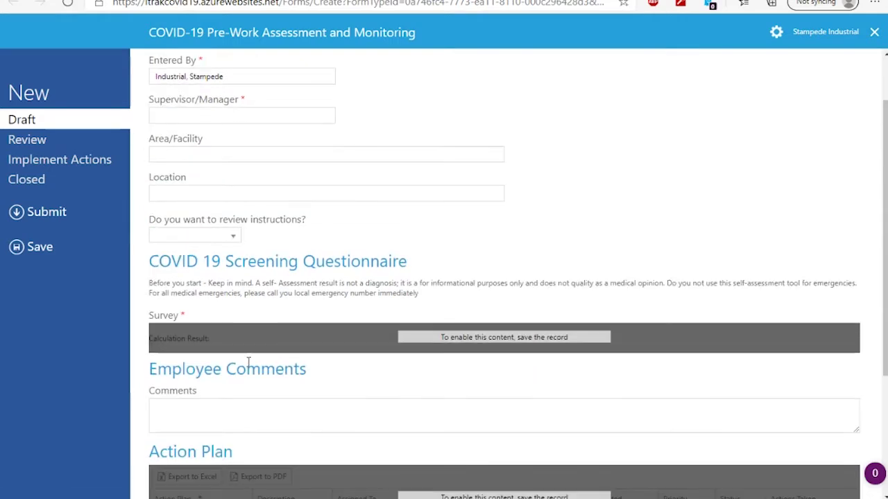
{"action": "scroll", "coordinate": [544, 466], "scroll_direction": "up", "scroll_amount": 2}
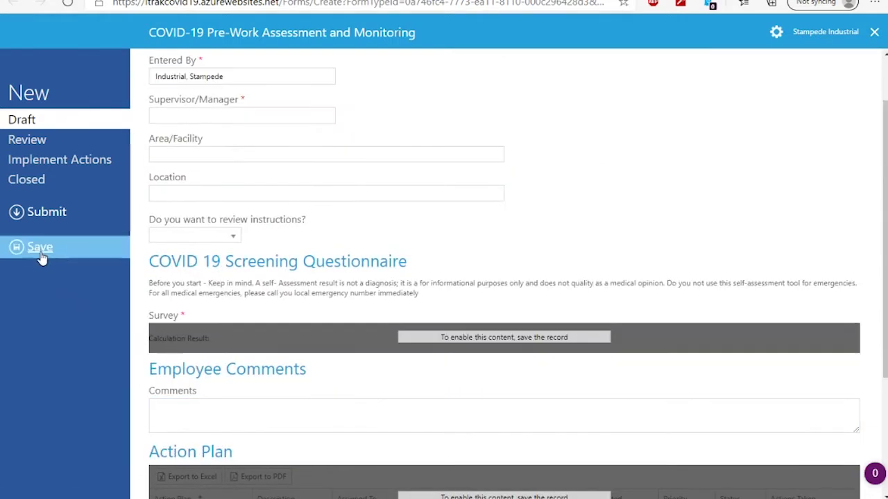
{"action": "left_click", "coordinate": [39, 254]}
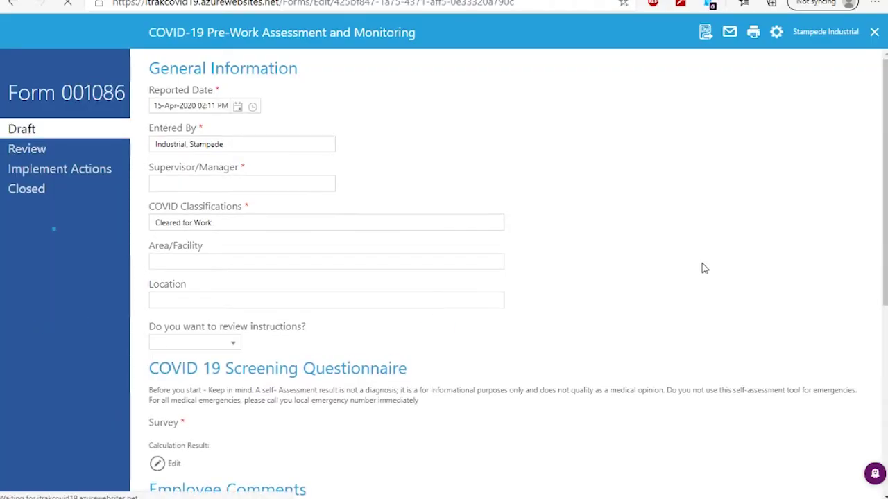
{"action": "scroll", "coordinate": [240, 155], "scroll_direction": "down", "scroll_amount": 1}
{"action": "scroll", "coordinate": [384, 259], "scroll_direction": "up", "scroll_amount": 1}
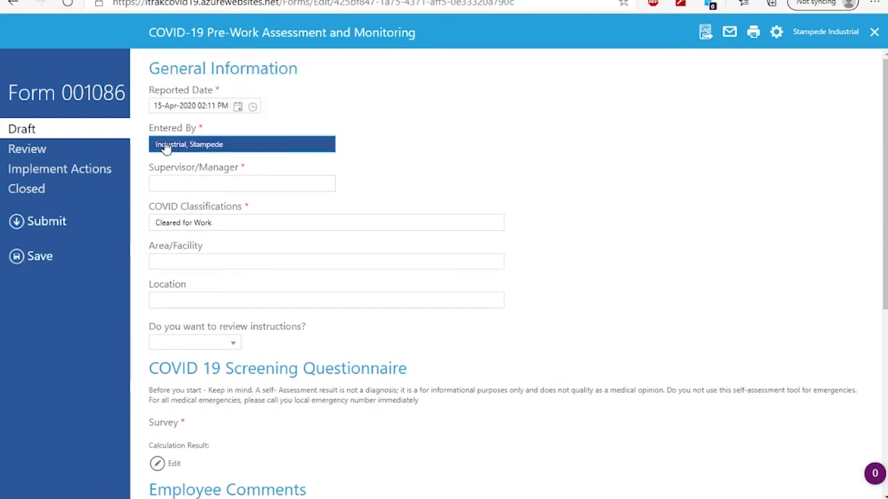
- Show all employees for the Supervisor/Manager field and choose the third one listed
{"action": "left_click", "coordinate": [222, 186]}
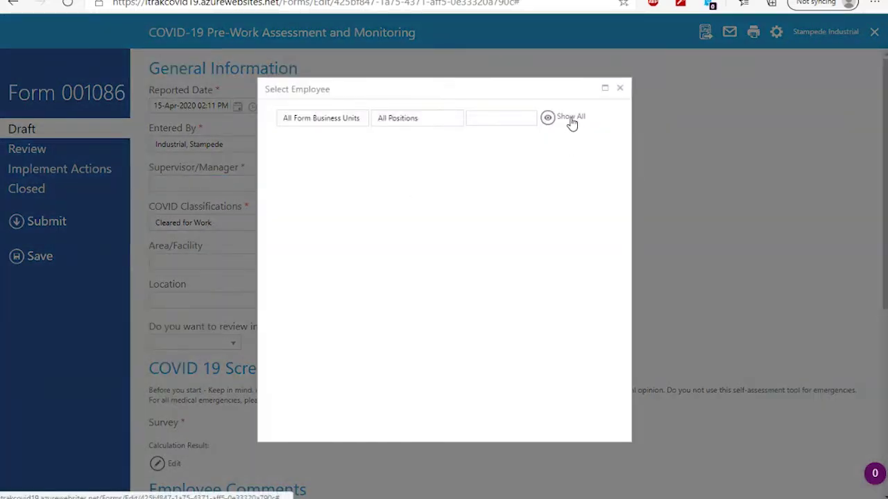
{"action": "left_click", "coordinate": [572, 123]}
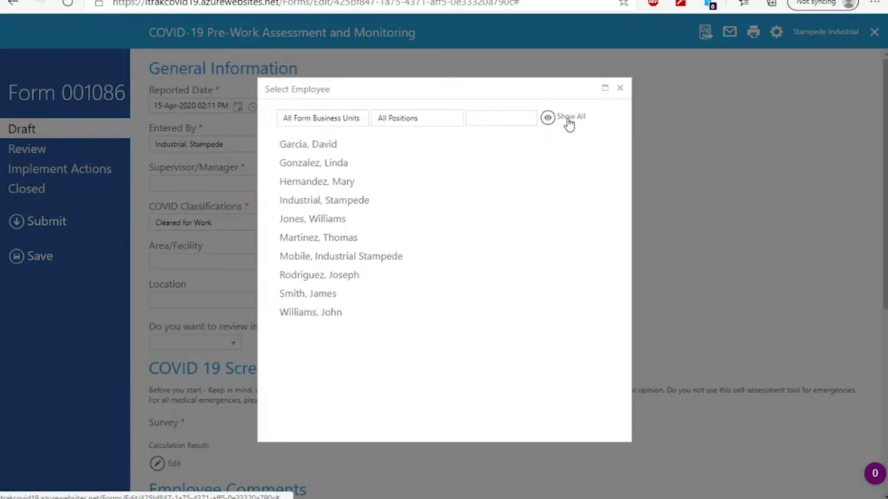
{"action": "left_click", "coordinate": [303, 183]}
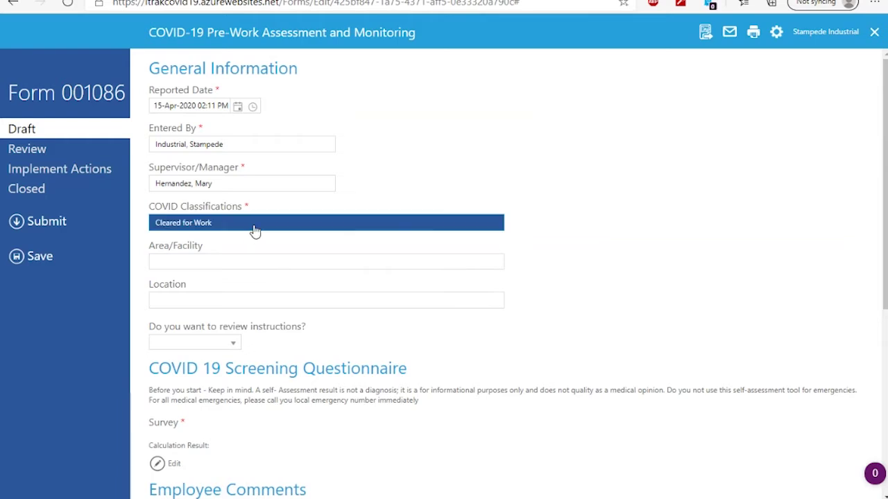
- Change the form's COVID classification to Presumed, accepting the loss of unsaved changes
{"action": "left_click", "coordinate": [256, 228]}
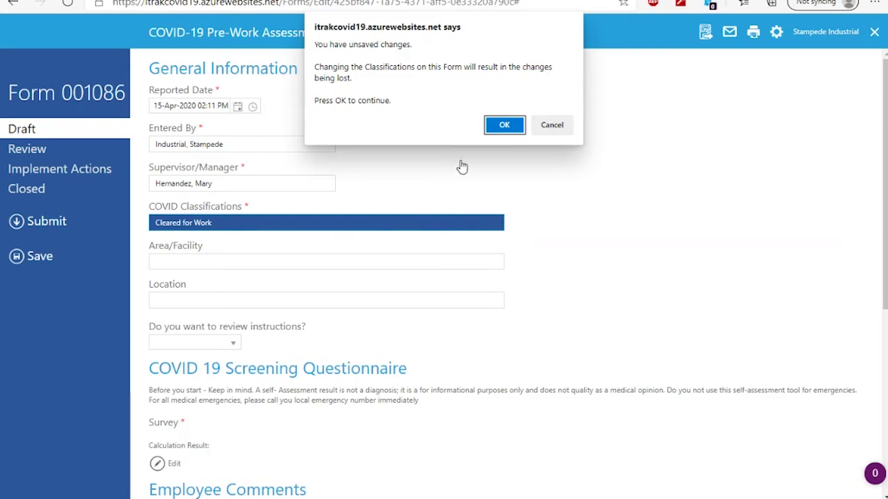
{"action": "left_click", "coordinate": [498, 126]}
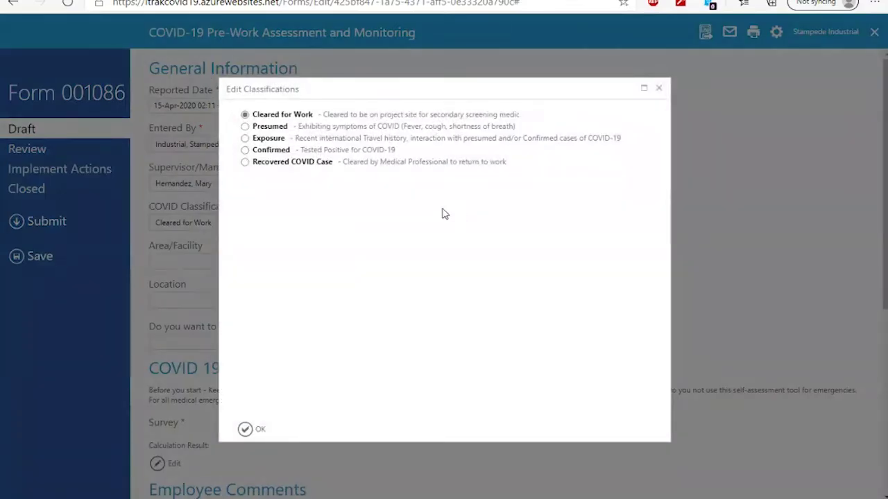
{"action": "left_click", "coordinate": [245, 126]}
{"action": "left_click", "coordinate": [259, 432]}
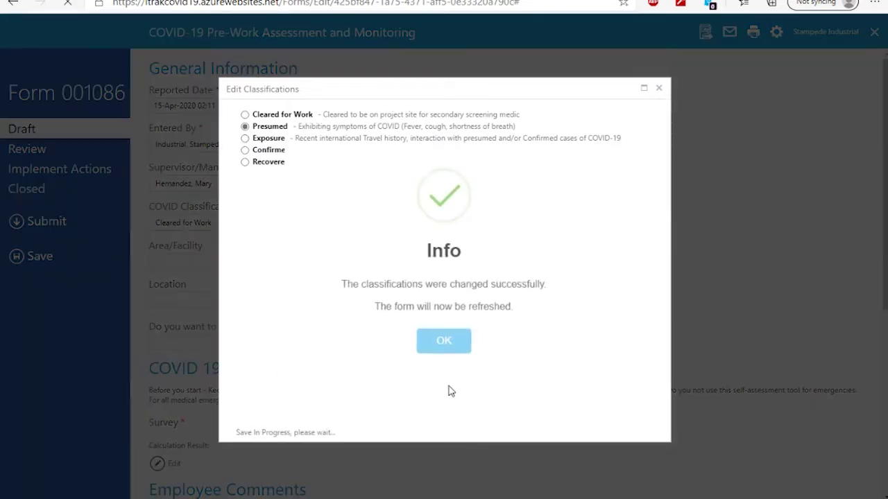
{"action": "left_click", "coordinate": [443, 344]}
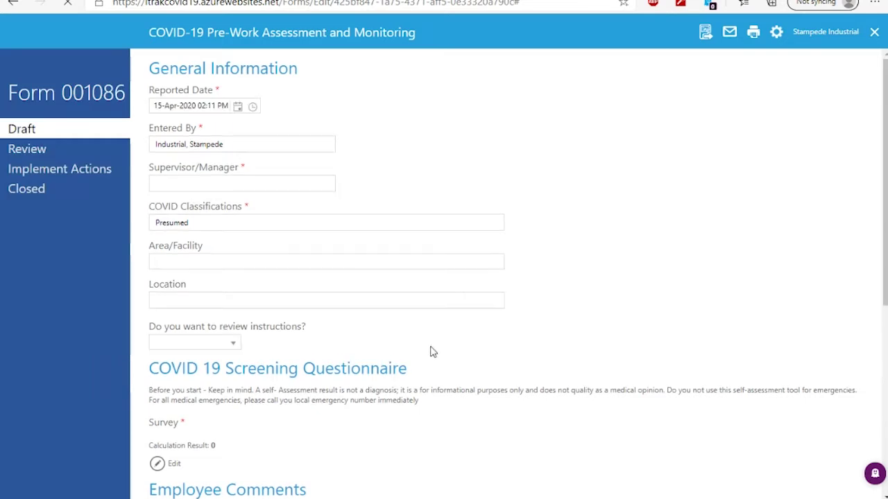
- Choose Yes for reviewing the instructions and read through the pandemic and close contact information
{"action": "left_click", "coordinate": [254, 260]}
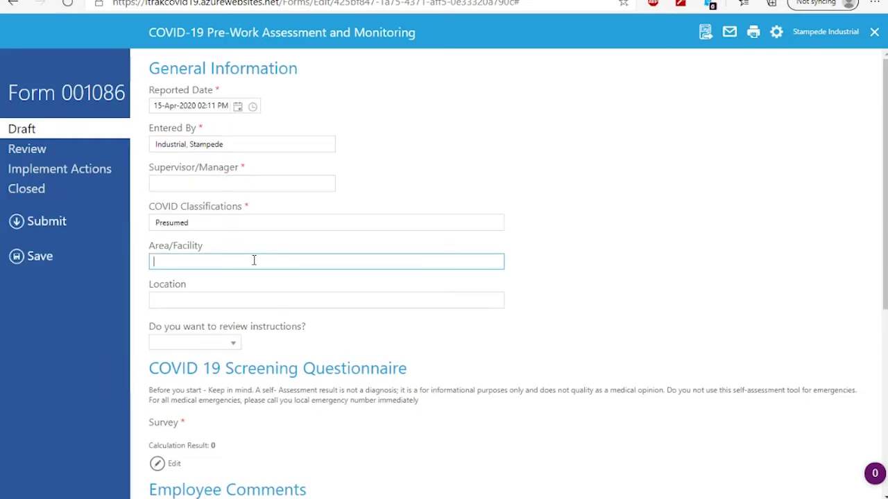
{"action": "left_click", "coordinate": [233, 304]}
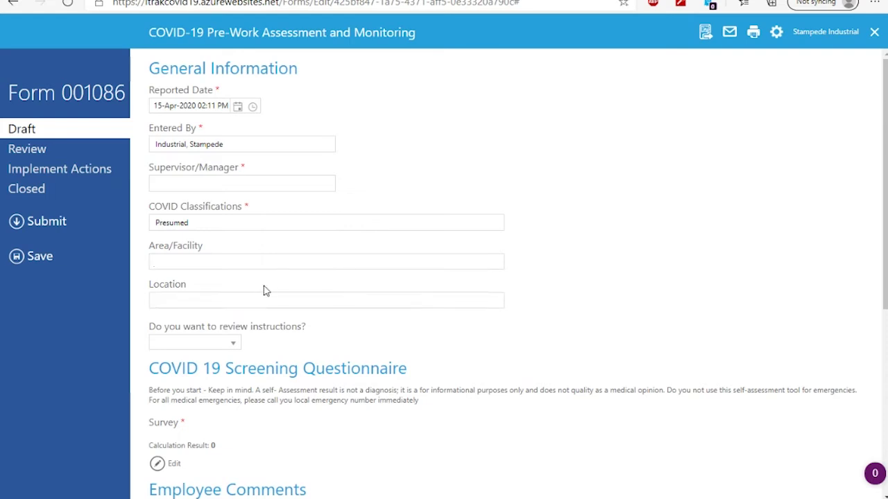
{"action": "scroll", "coordinate": [267, 285], "scroll_direction": "down", "scroll_amount": 2}
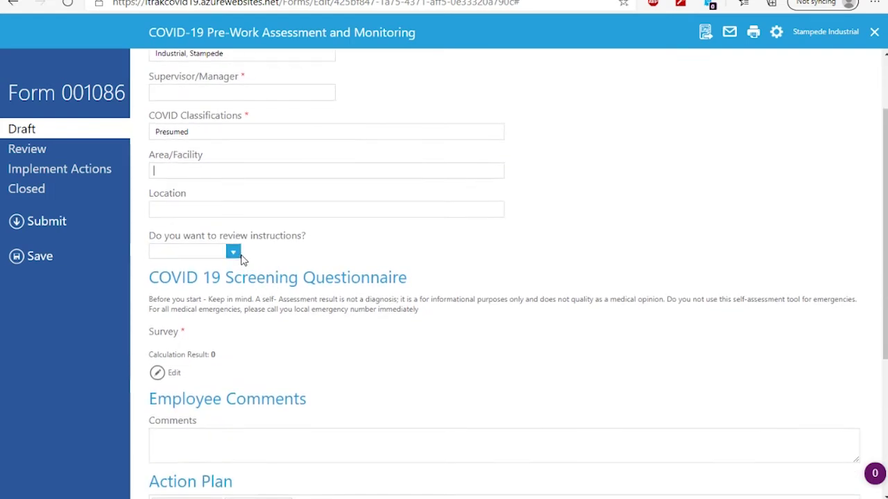
{"action": "left_click", "coordinate": [235, 253]}
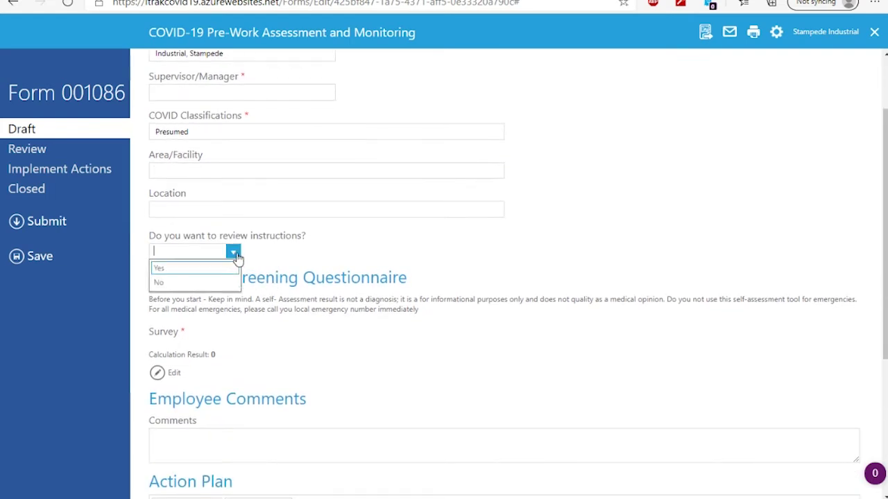
{"action": "left_click", "coordinate": [211, 269]}
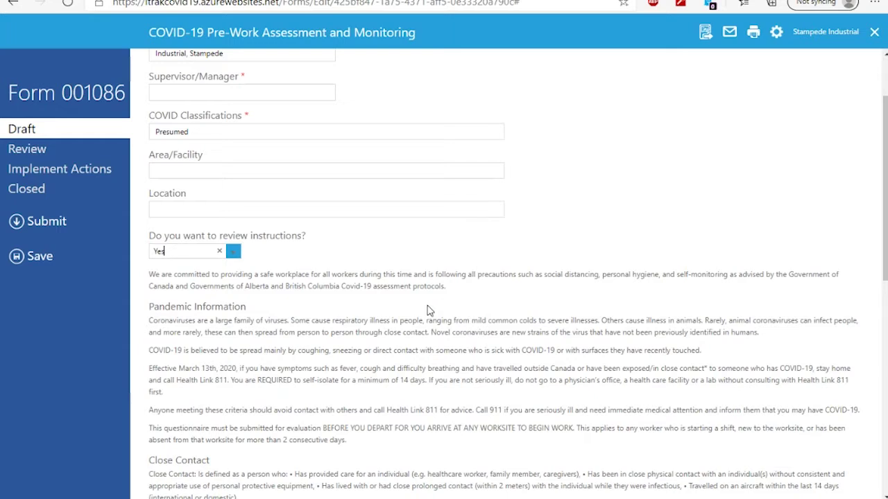
{"action": "scroll", "coordinate": [428, 310], "scroll_direction": "down", "scroll_amount": 1}
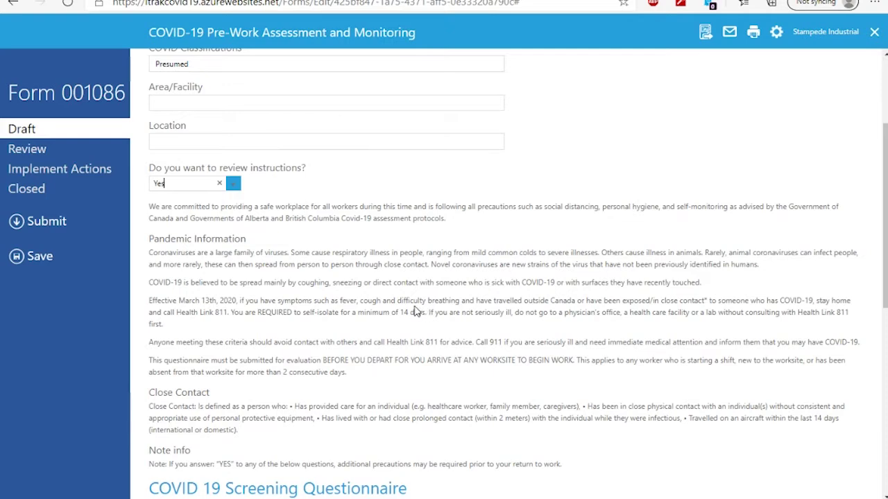
{"action": "scroll", "coordinate": [319, 250], "scroll_direction": "down", "scroll_amount": 1}
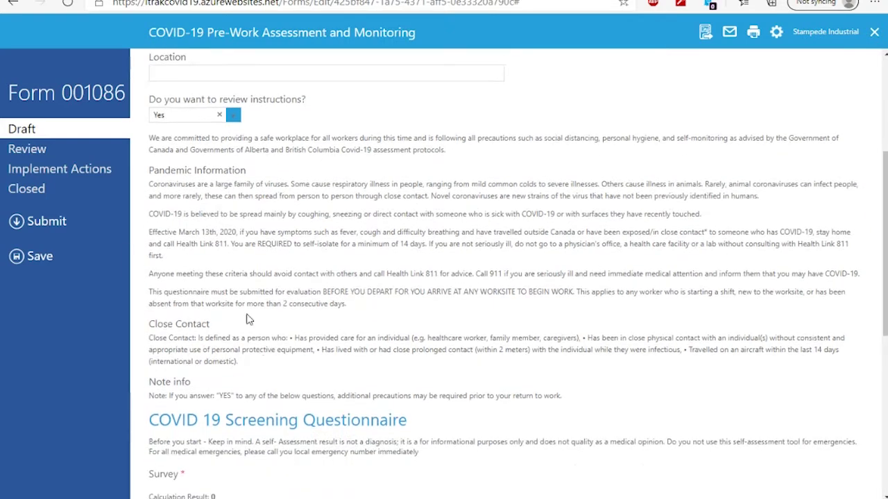
{"action": "scroll", "coordinate": [278, 312], "scroll_direction": "down", "scroll_amount": 2}
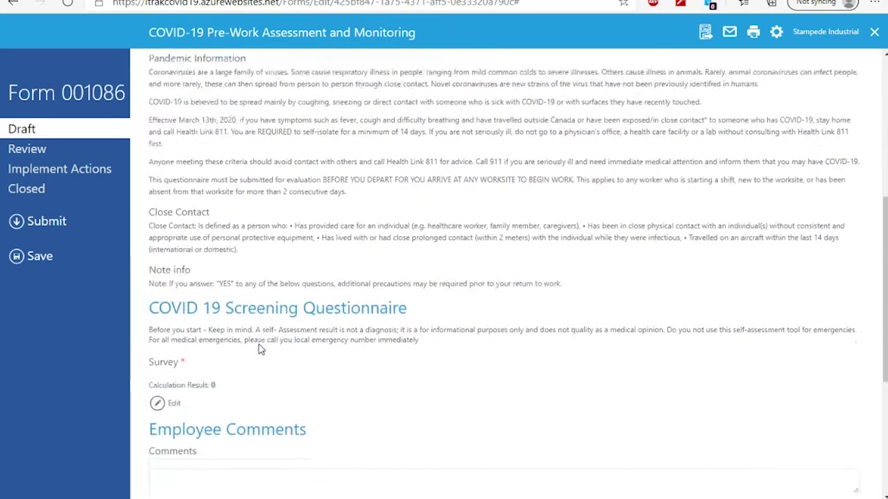
{"action": "scroll", "coordinate": [312, 260], "scroll_direction": "down", "scroll_amount": 1}
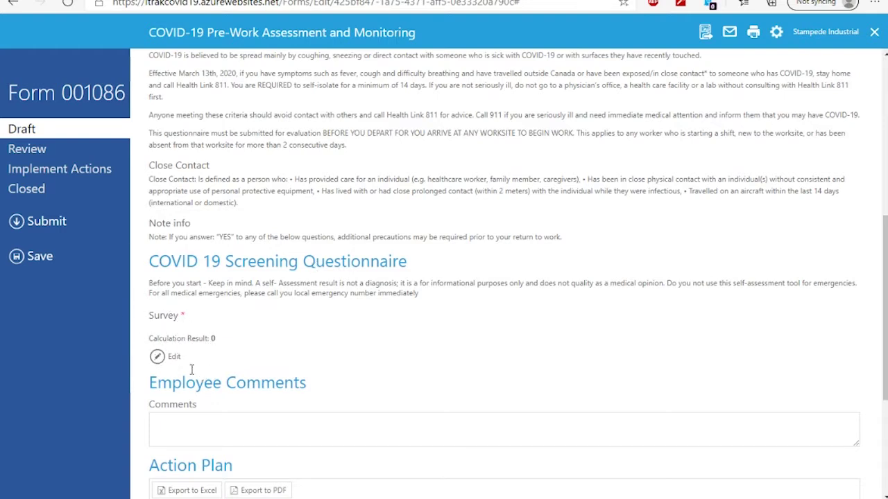
- Open the screening survey and answer No to the travel, contact, believed infection and cough questions
{"action": "left_click", "coordinate": [463, 415]}
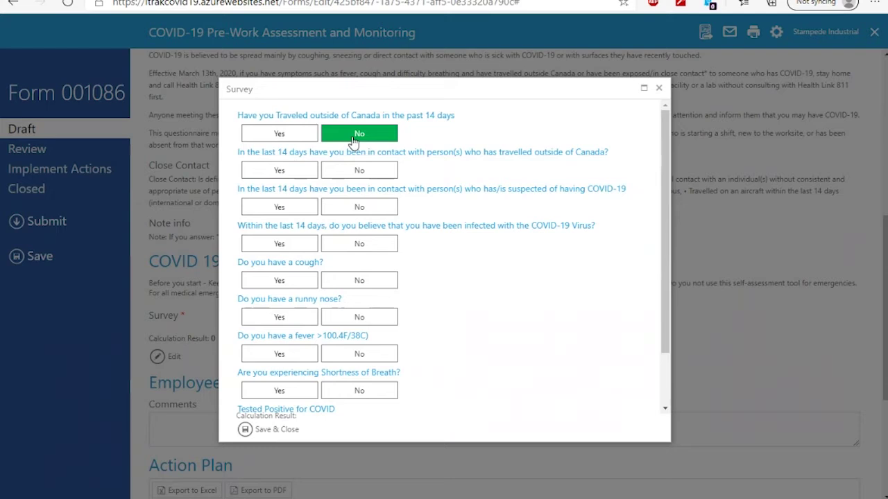
{"action": "left_click", "coordinate": [355, 171]}
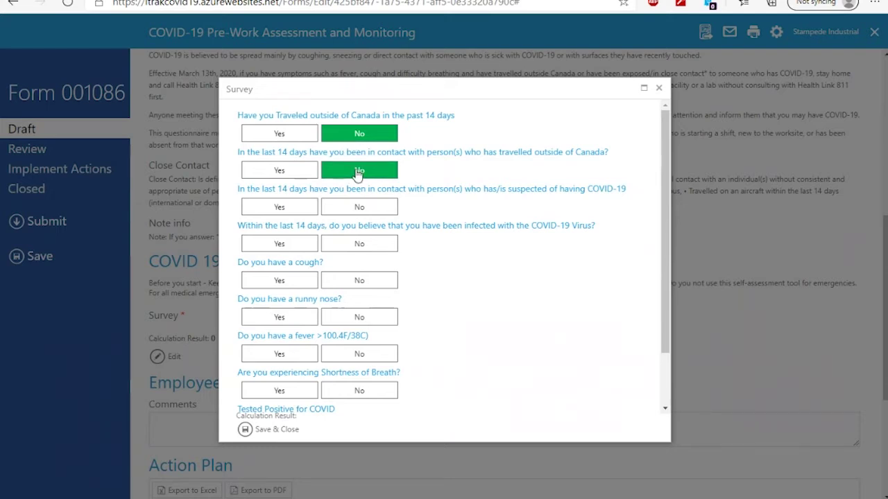
{"action": "left_click", "coordinate": [358, 210]}
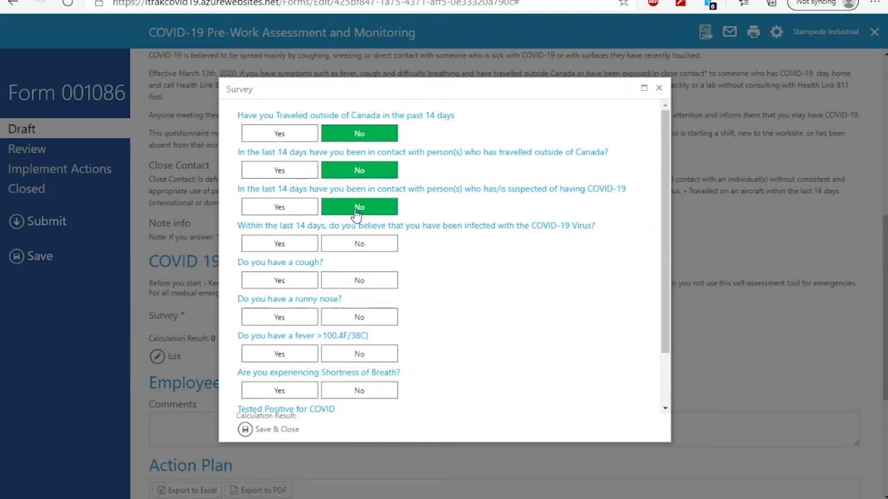
{"action": "left_click", "coordinate": [353, 244]}
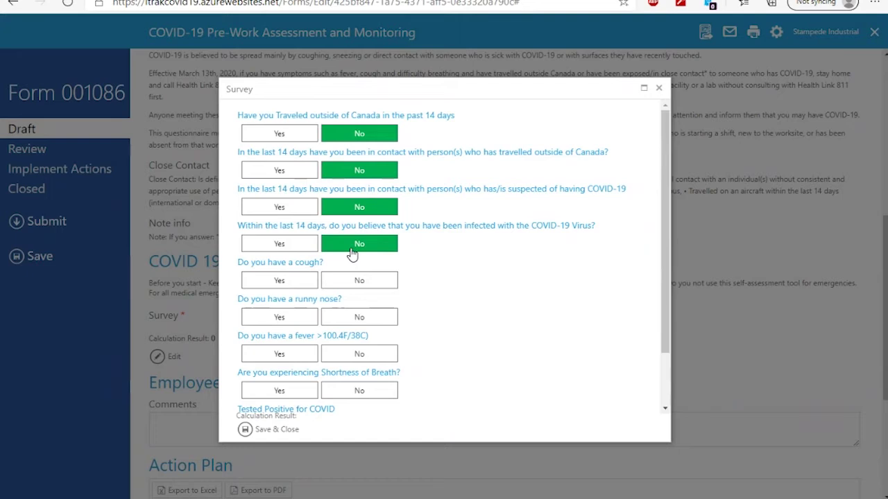
{"action": "left_click", "coordinate": [349, 280]}
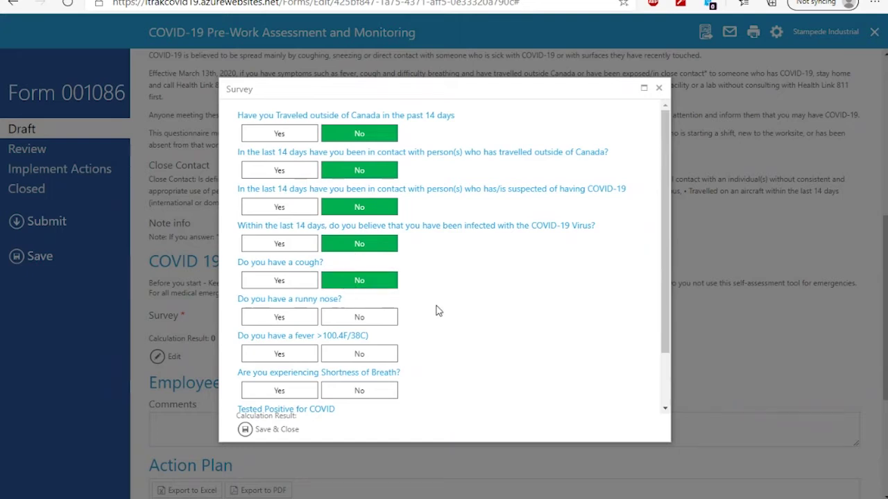
- Answer No for runny nose, fever, shortness of breath and positive test, N/A for Recovered from COVID, and save the survey
{"action": "scroll", "coordinate": [435, 310], "scroll_direction": "down", "scroll_amount": 1}
{"action": "scroll", "coordinate": [435, 310], "scroll_direction": "down", "scroll_amount": 1}
{"action": "left_click", "coordinate": [367, 272]}
{"action": "left_click", "coordinate": [372, 310]}
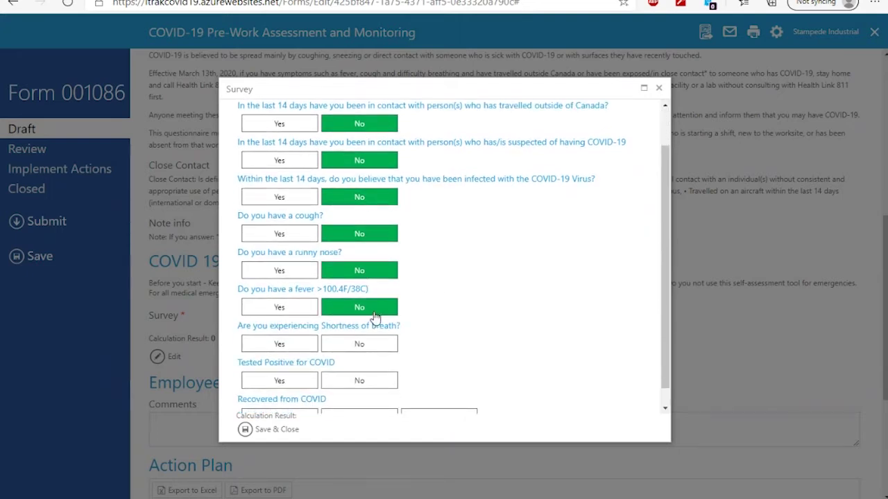
{"action": "scroll", "coordinate": [448, 310], "scroll_direction": "down", "scroll_amount": 1}
{"action": "left_click", "coordinate": [358, 326]}
{"action": "left_click", "coordinate": [361, 362]}
{"action": "left_click", "coordinate": [364, 398]}
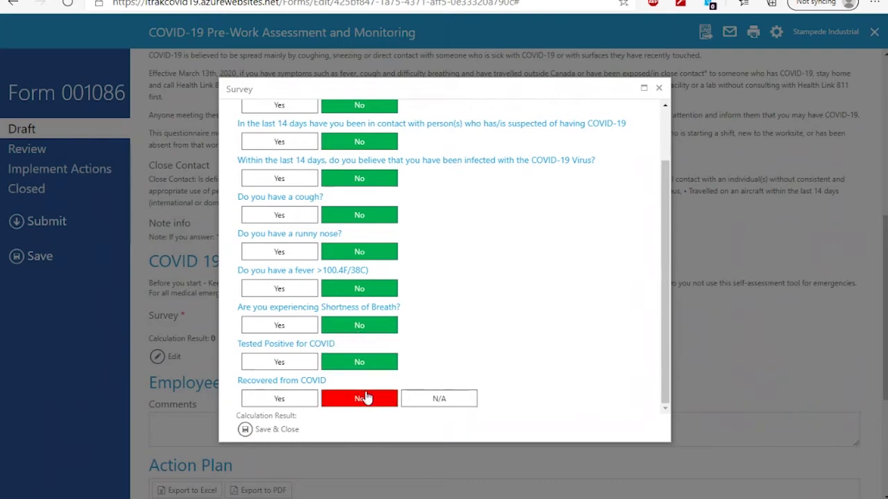
{"action": "left_click", "coordinate": [454, 406]}
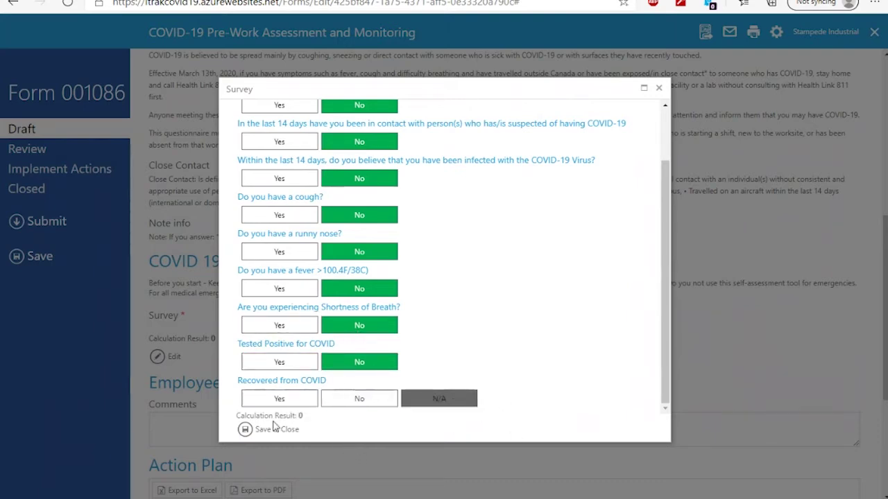
{"action": "left_click_drag", "start_coordinate": [239, 416], "coordinate": [307, 414]}
{"action": "left_click", "coordinate": [326, 426]}
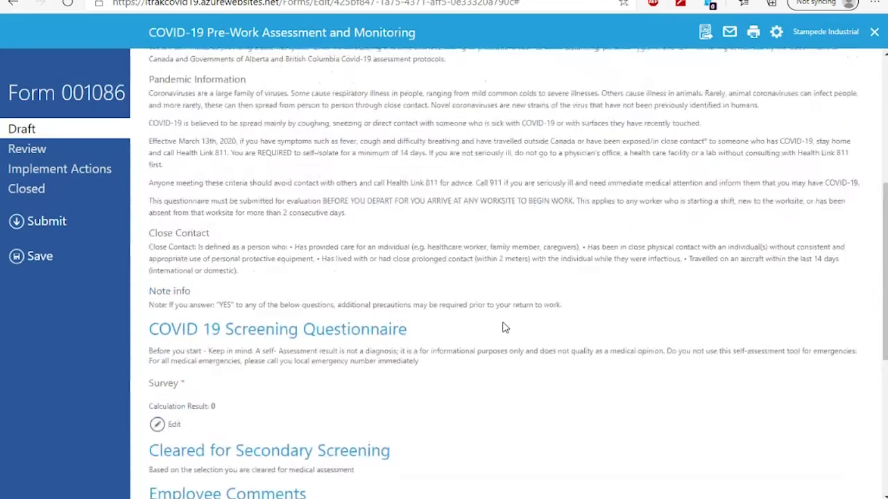
- Reopen the survey, change the cough and runny nose answers to Yes, and save it
{"action": "scroll", "coordinate": [504, 325], "scroll_direction": "down", "scroll_amount": 3}
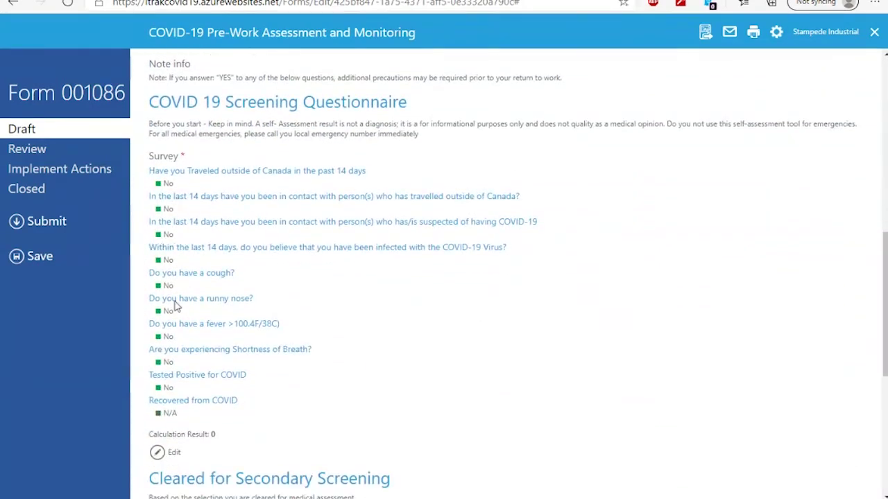
{"action": "scroll", "coordinate": [186, 402], "scroll_direction": "down", "scroll_amount": 1}
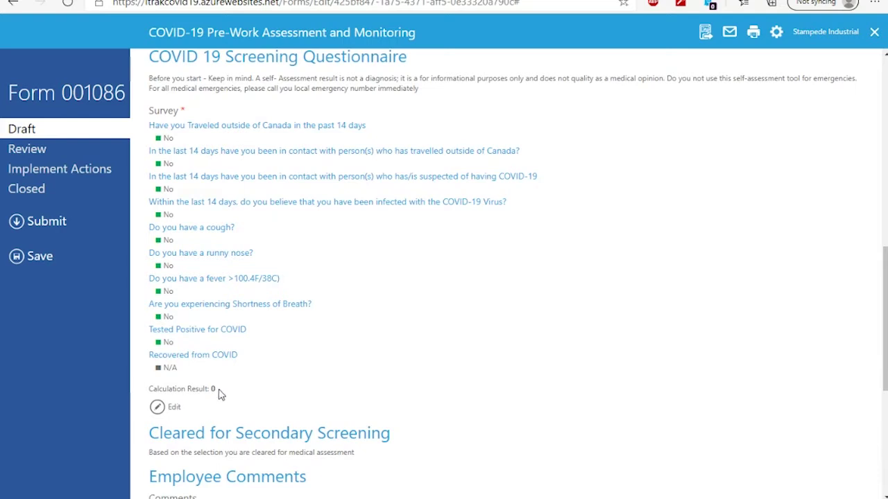
{"action": "left_click_drag", "start_coordinate": [218, 390], "coordinate": [441, 396]}
{"action": "scroll", "coordinate": [190, 401], "scroll_direction": "down", "scroll_amount": 1}
{"action": "left_click", "coordinate": [442, 396]}
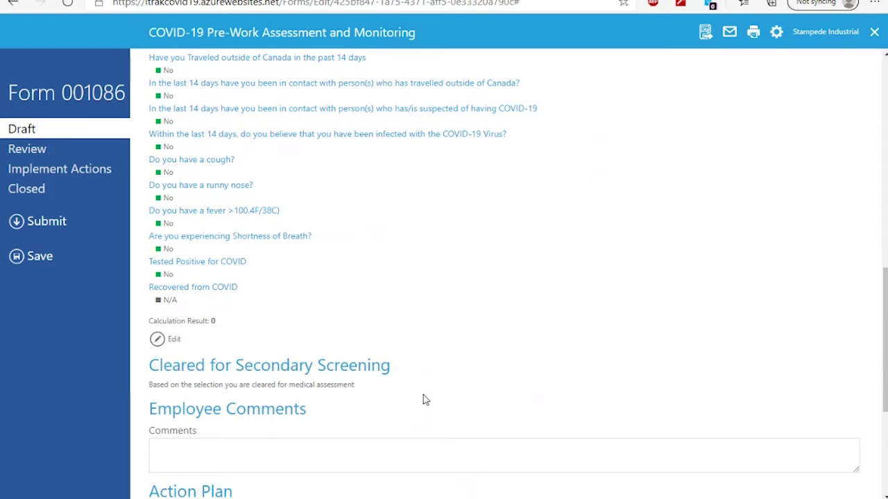
{"action": "left_click", "coordinate": [174, 340]}
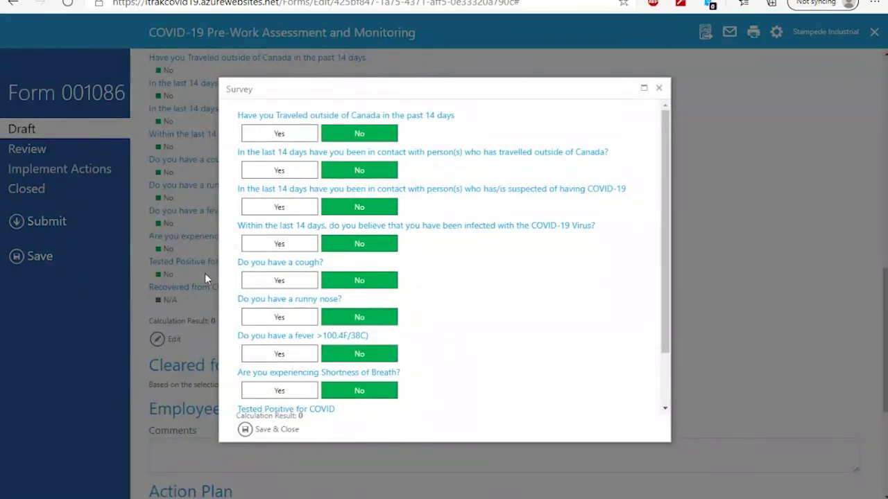
{"action": "left_click", "coordinate": [286, 317]}
{"action": "left_click", "coordinate": [290, 282]}
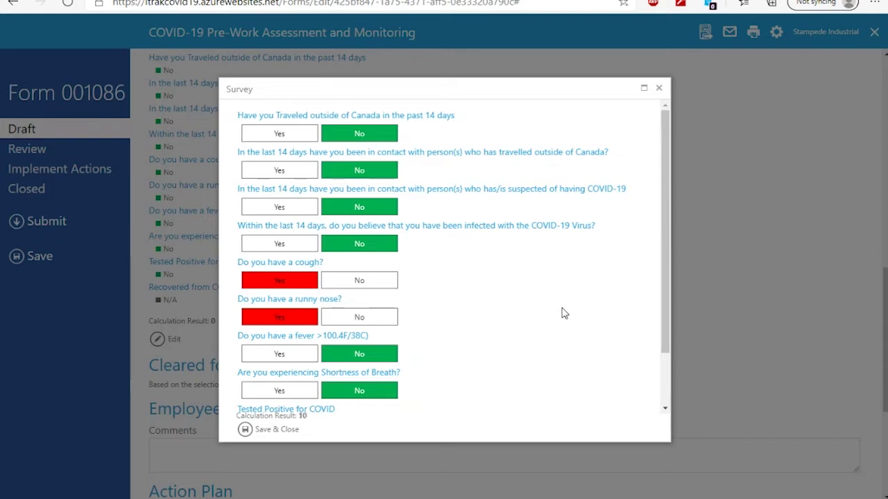
{"action": "scroll", "coordinate": [562, 312], "scroll_direction": "down", "scroll_amount": 3}
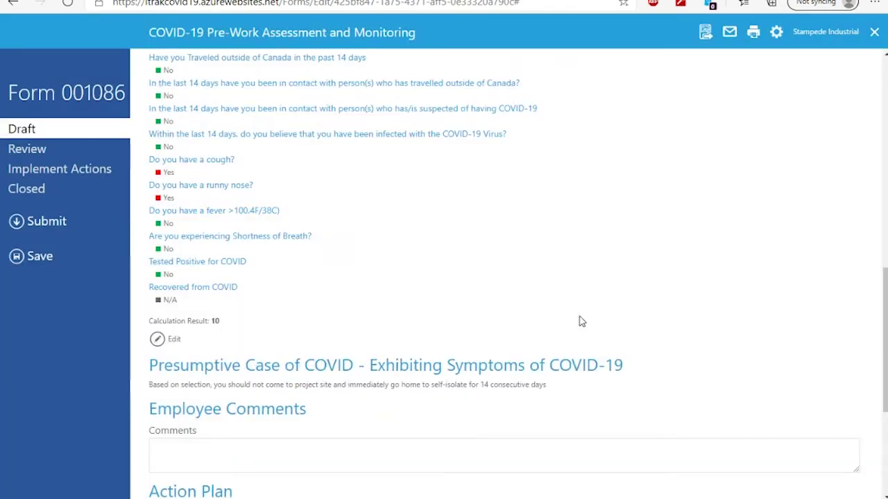
- Examine the survey's calculation result and the presumptive COVID case guidance shown beneath the answers
{"action": "scroll", "coordinate": [485, 298], "scroll_direction": "down", "scroll_amount": 1}
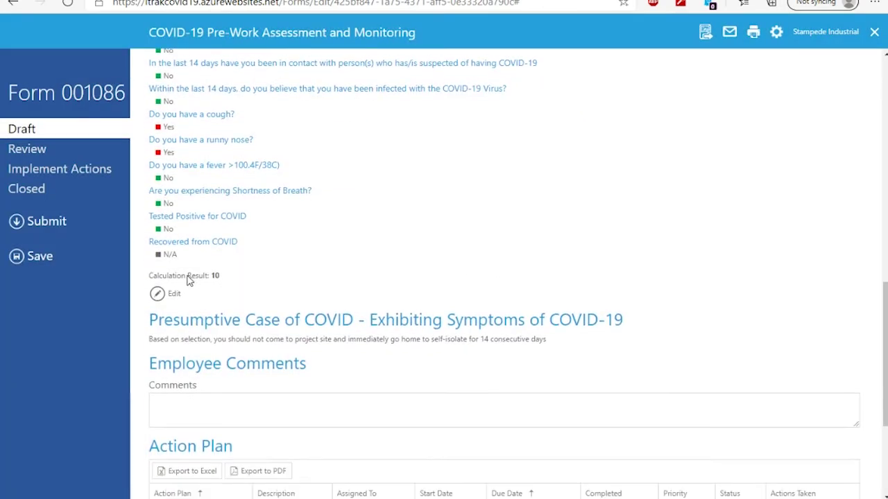
{"action": "left_click_drag", "start_coordinate": [149, 319], "coordinate": [628, 323]}
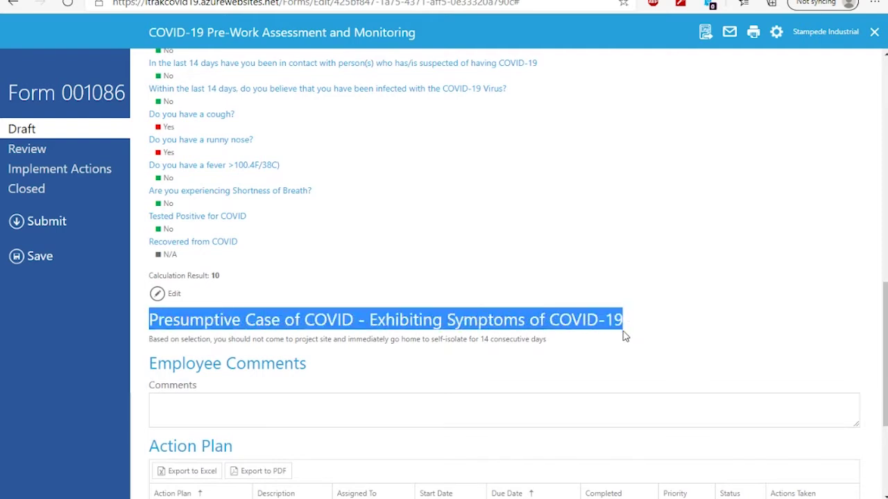
{"action": "left_click", "coordinate": [580, 362]}
{"action": "scroll", "coordinate": [565, 373], "scroll_direction": "down", "scroll_amount": 1}
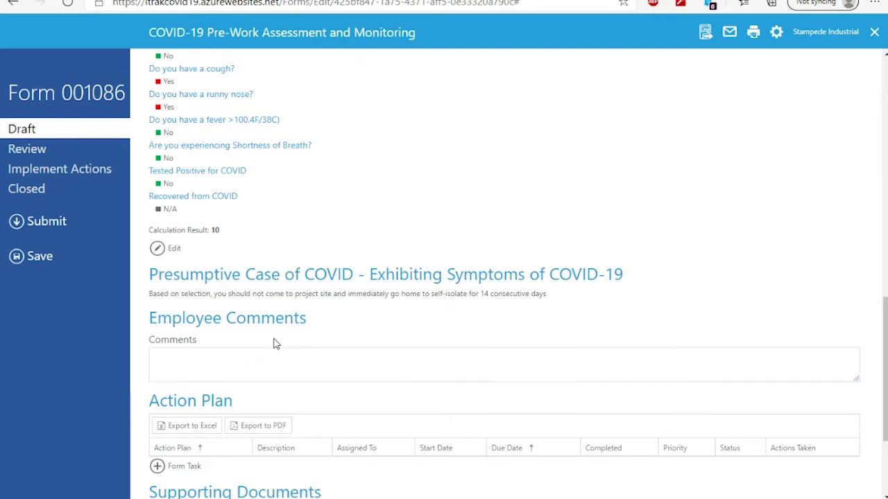
- Add the required Employee Signoff with the employee's name and a handwritten signature of that name
{"action": "scroll", "coordinate": [274, 341], "scroll_direction": "down", "scroll_amount": 3}
{"action": "scroll", "coordinate": [270, 352], "scroll_direction": "down", "scroll_amount": 1}
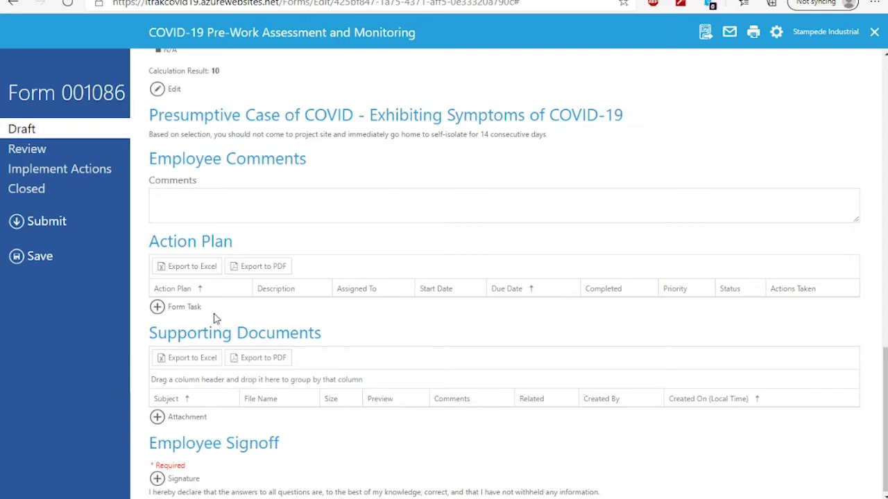
{"action": "left_click", "coordinate": [180, 479]}
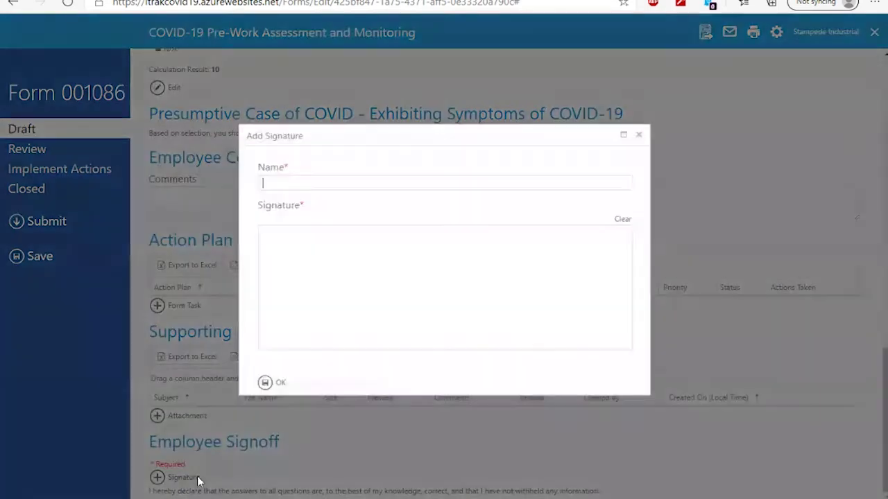
{"action": "left_click", "coordinate": [289, 187]}
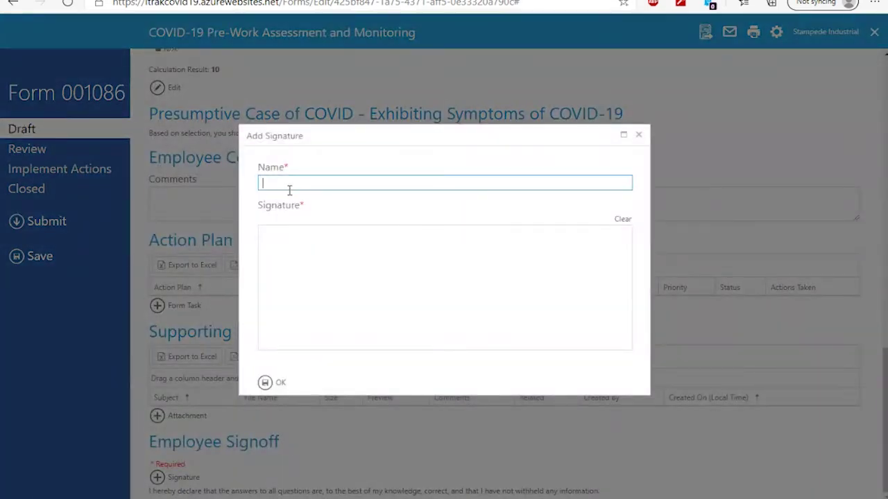
{"action": "type", "text": "Tom"}
{"action": "mouse_move", "coordinate": [300, 254]}
{"action": "left_mouse_down"}
{"action": "mouse_move", "coordinate": [421, 249]}
{"action": "mouse_move", "coordinate": [365, 320]}
{"action": "left_mouse_up"}
{"action": "left_click_drag", "start_coordinate": [384, 286], "coordinate": [439, 263]}
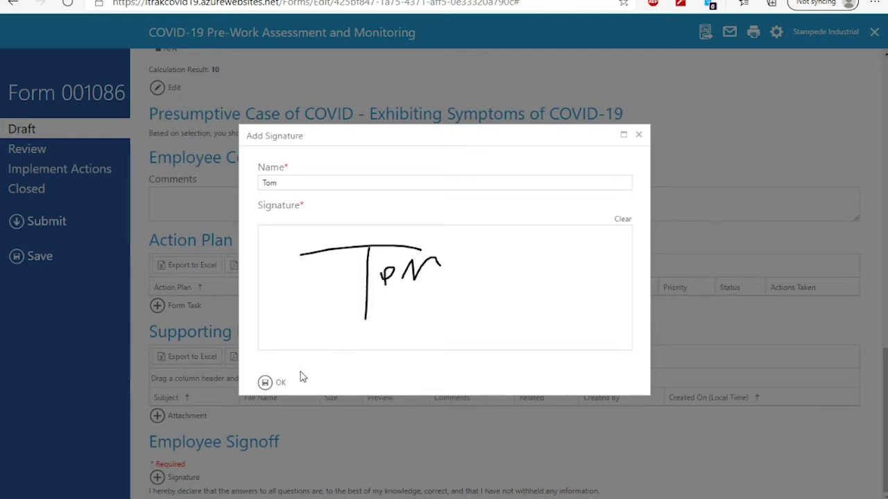
{"action": "left_click", "coordinate": [280, 384]}
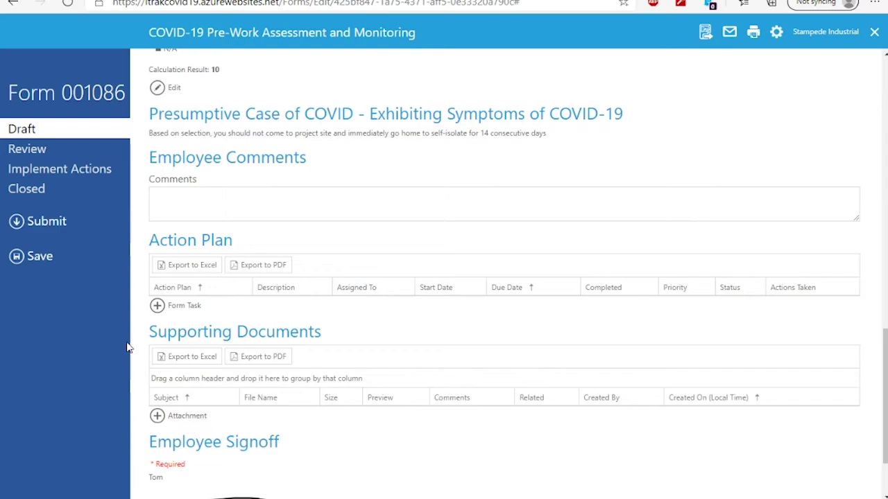
- Fill in the required Supervisor/Manager with a home worker from the employee list and submit the assessment form
{"action": "left_click", "coordinate": [48, 223]}
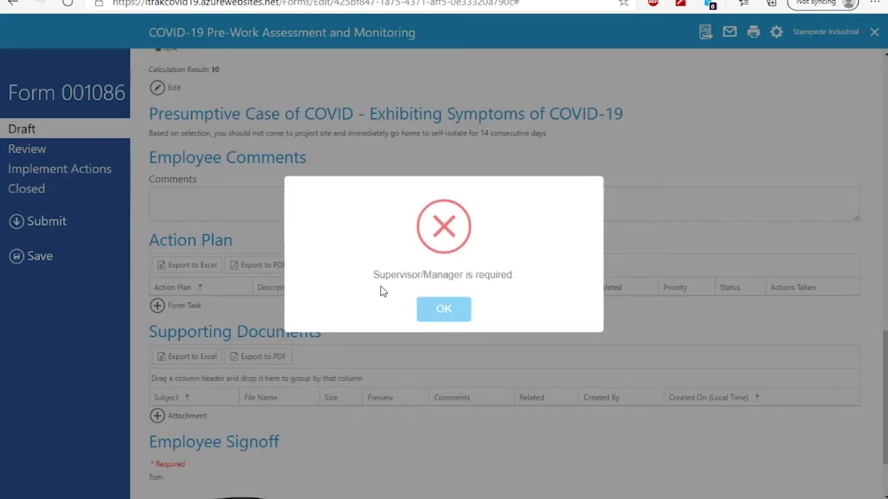
{"action": "left_click", "coordinate": [444, 310]}
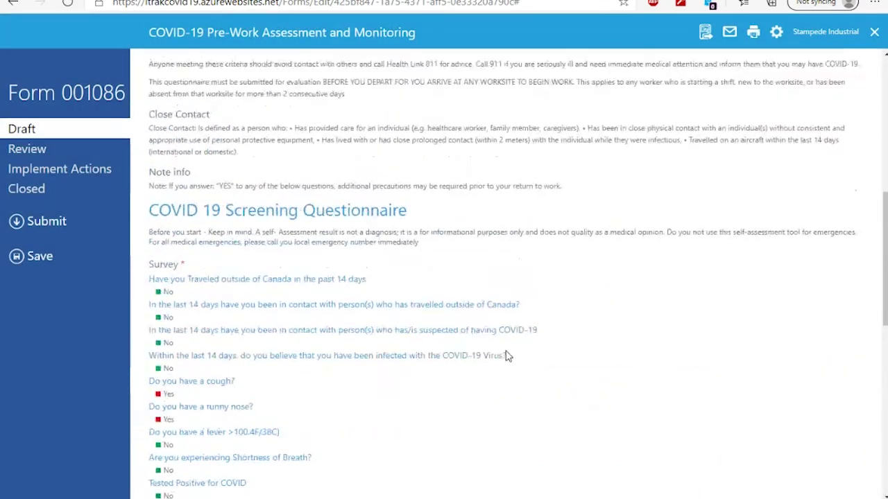
{"action": "left_click", "coordinate": [235, 186]}
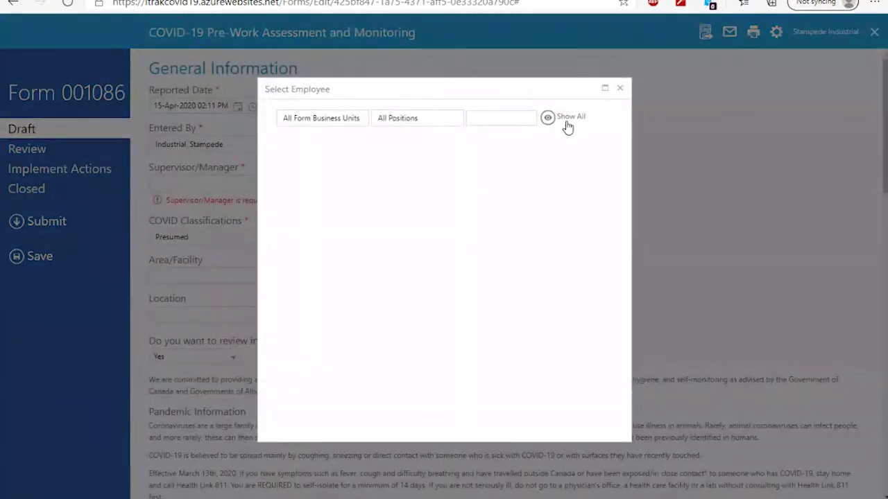
{"action": "left_click", "coordinate": [324, 181]}
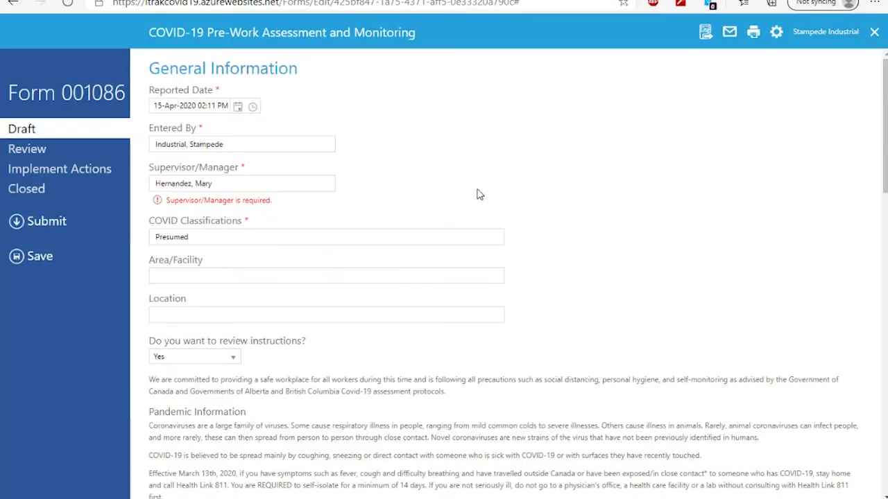
{"action": "left_click", "coordinate": [43, 222]}
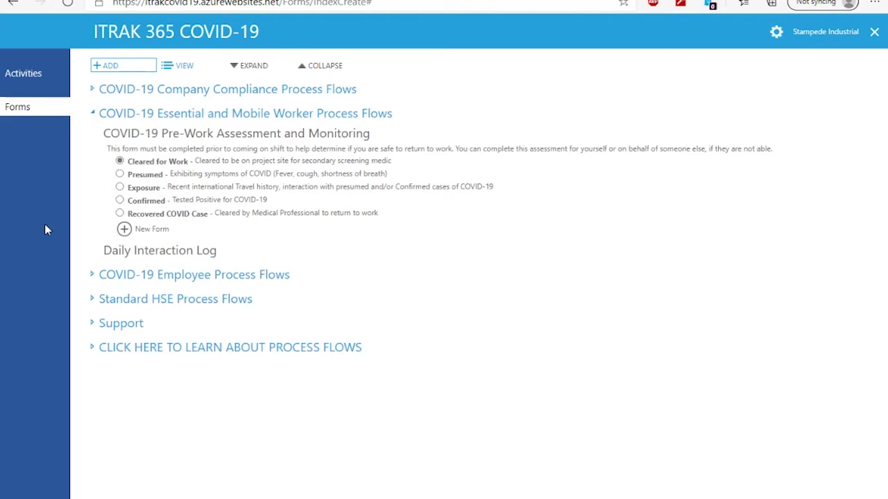
- Create and save a new Daily Interaction Log, and assign the same Supervisor/Manager as on the assessment form
{"action": "left_click", "coordinate": [154, 260]}
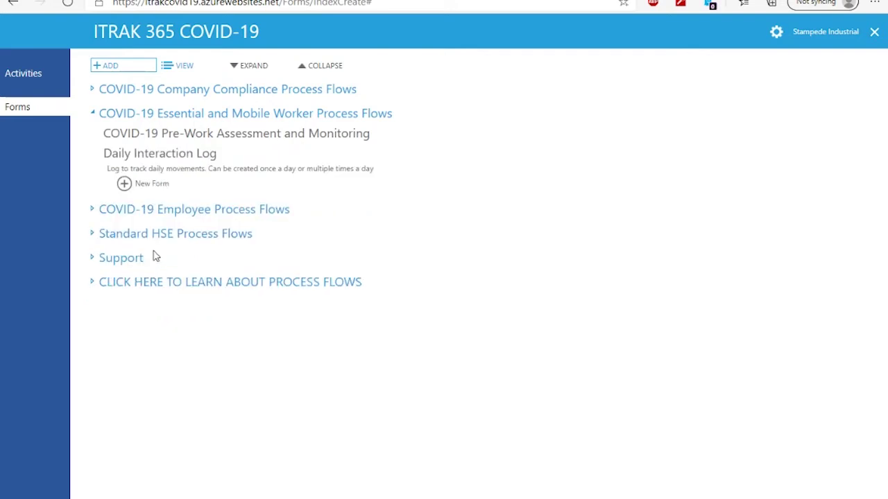
{"action": "left_click", "coordinate": [151, 185]}
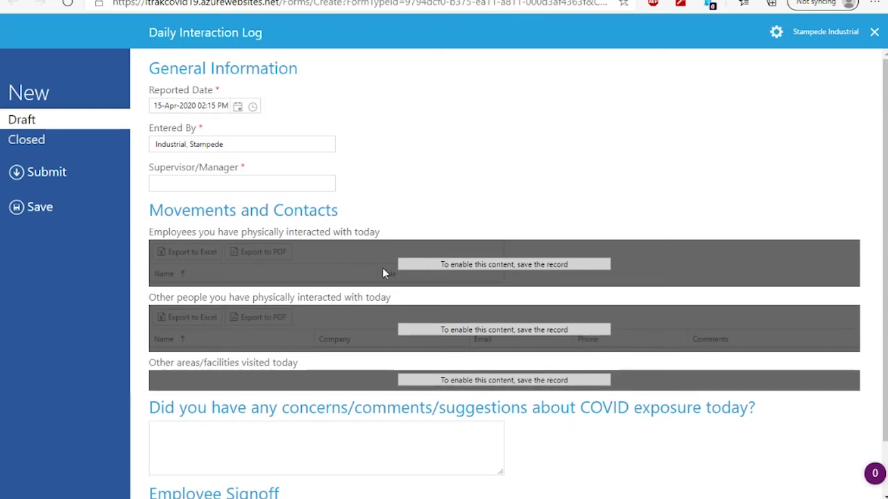
{"action": "left_click", "coordinate": [27, 213]}
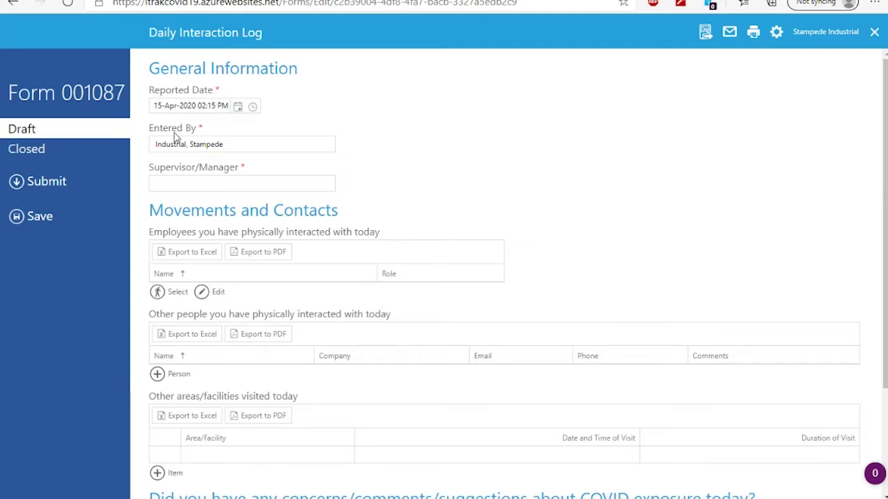
{"action": "left_click", "coordinate": [181, 192]}
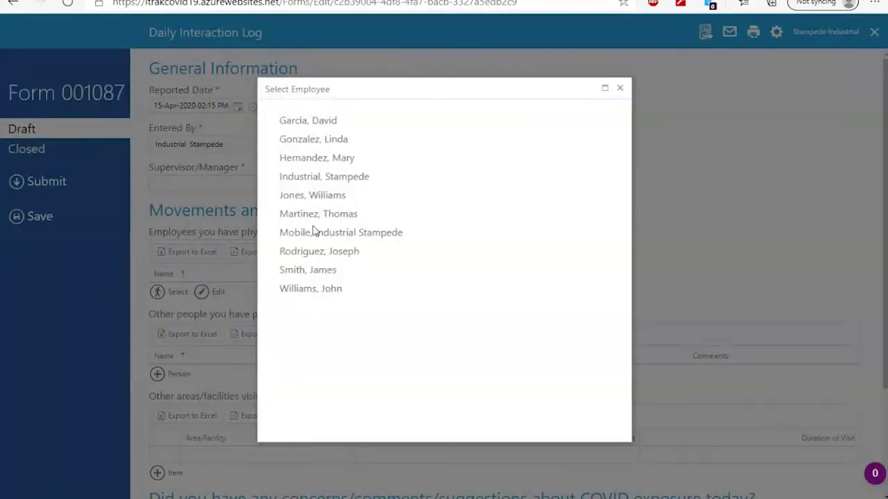
{"action": "left_click", "coordinate": [323, 161]}
- Add the first two field workers in the full employee list to the employees physically interacted with today
{"action": "scroll", "coordinate": [535, 211], "scroll_direction": "down", "scroll_amount": 1}
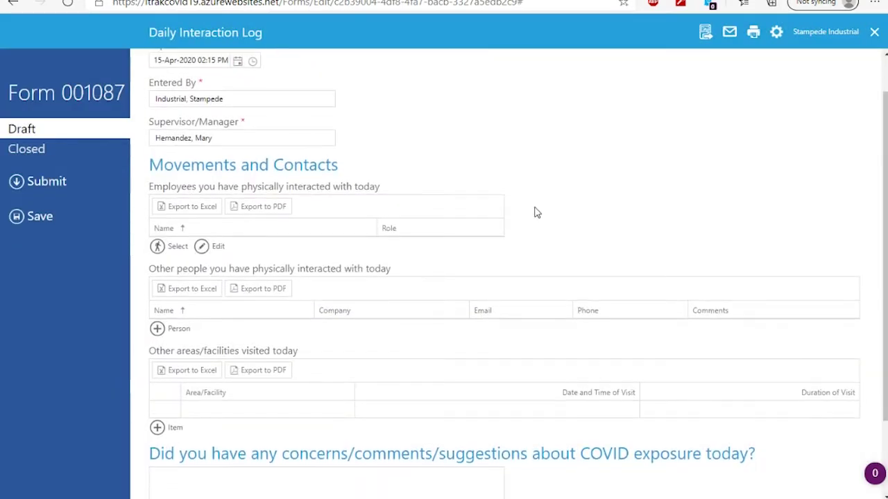
{"action": "left_click", "coordinate": [175, 249]}
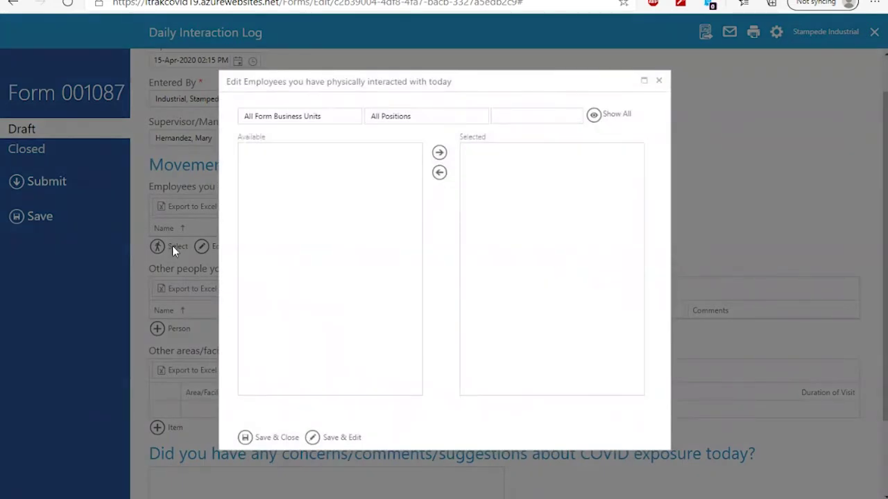
{"action": "left_click", "coordinate": [621, 118]}
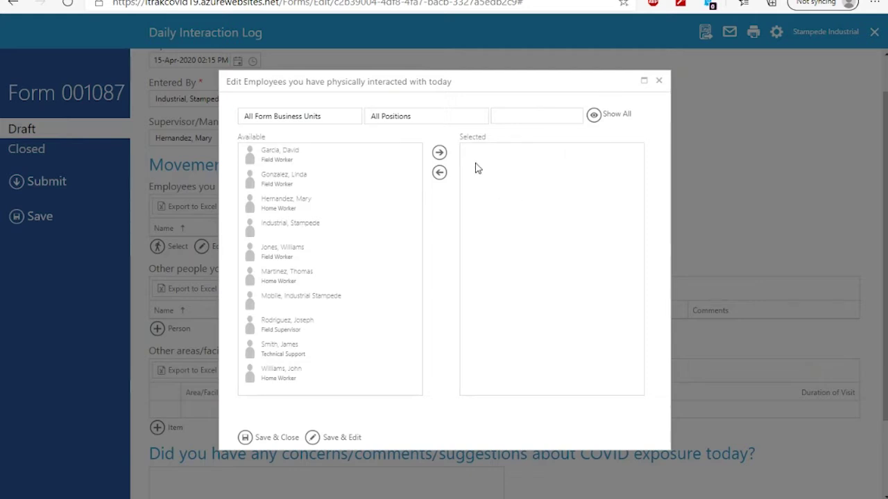
{"action": "left_click", "coordinate": [280, 161]}
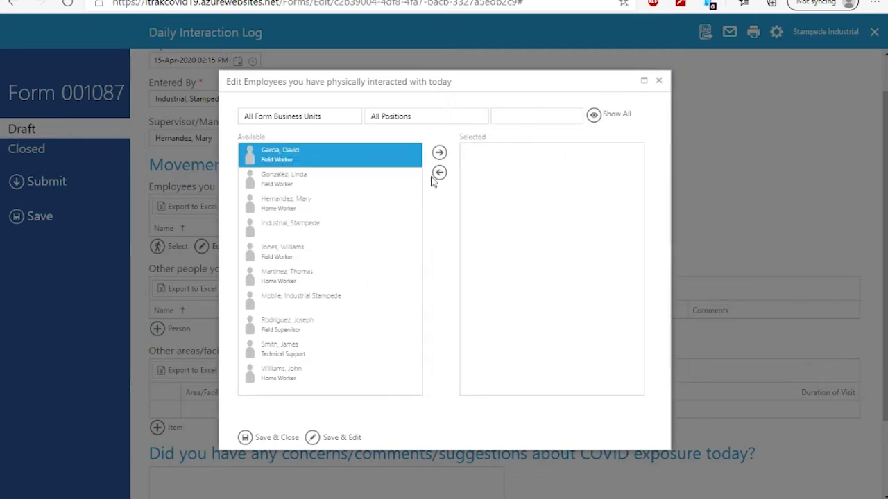
{"action": "left_click", "coordinate": [439, 154]}
{"action": "left_click", "coordinate": [306, 165]}
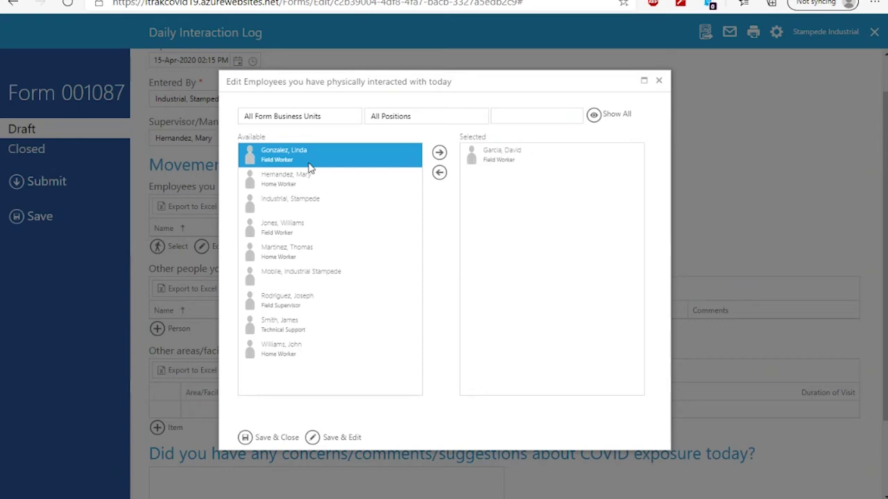
{"action": "left_click", "coordinate": [439, 153]}
{"action": "left_click", "coordinate": [281, 438]}
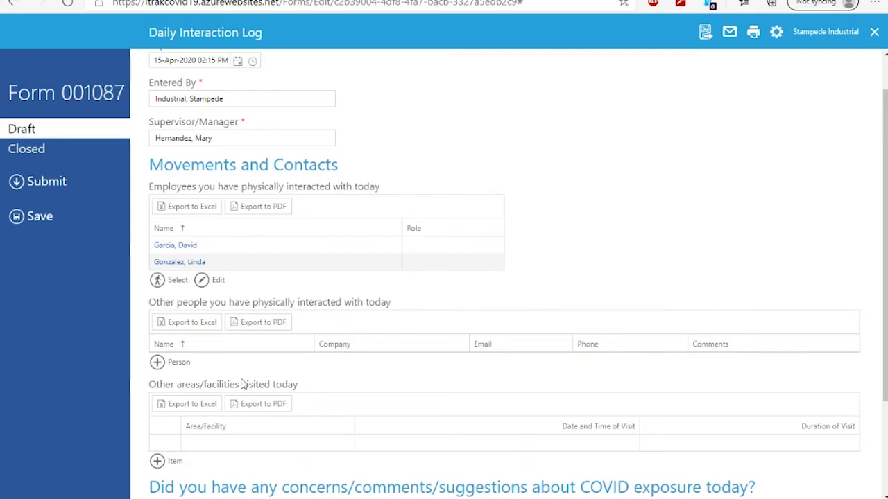
- Add a pizza delivery person to the other people interacted with today, entering their name and the company Pizza Dome
{"action": "left_click", "coordinate": [179, 363]}
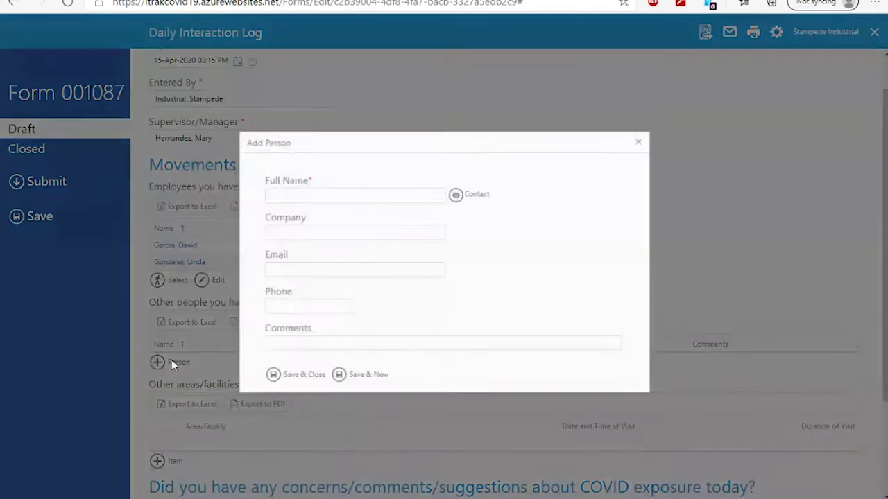
{"action": "type", "text": "Bobn"}
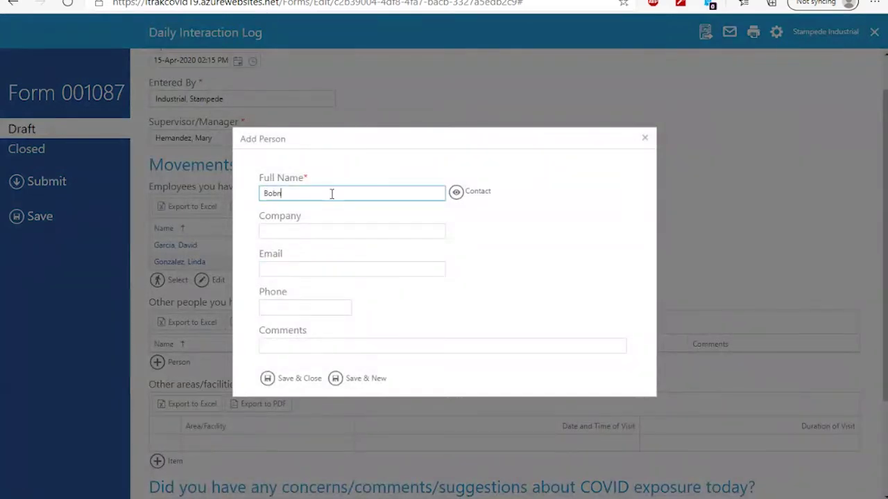
{"action": "key", "text": "BackSpace"}
{"action": "type", "text": "the Pizza guy"}
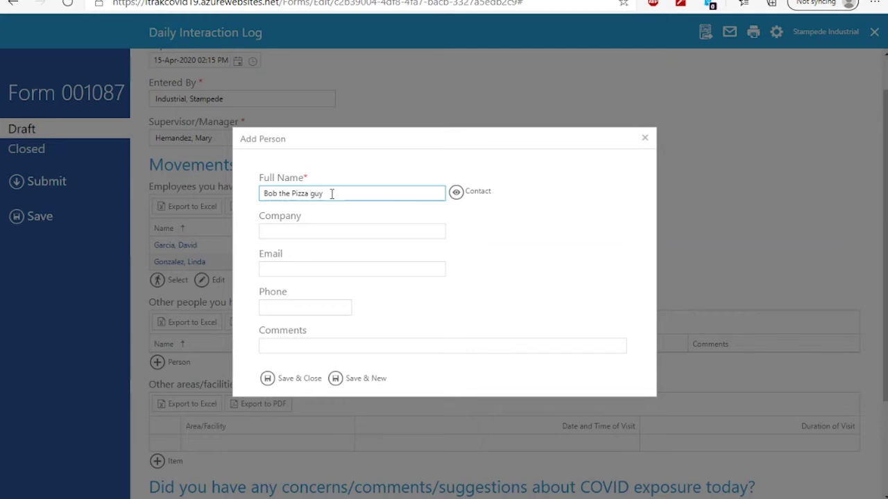
{"action": "left_click", "coordinate": [315, 230]}
{"action": "type", "text": "Piz"}
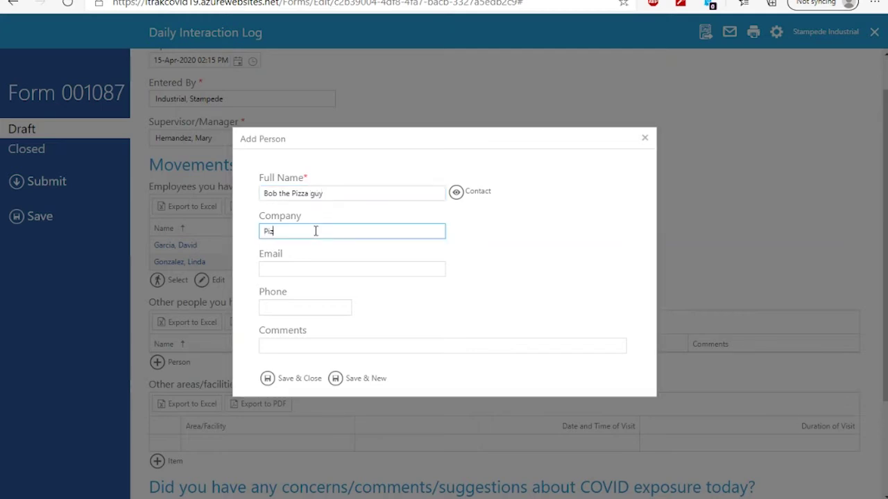
{"action": "type", "text": "za Dome"}
{"action": "left_click", "coordinate": [341, 274]}
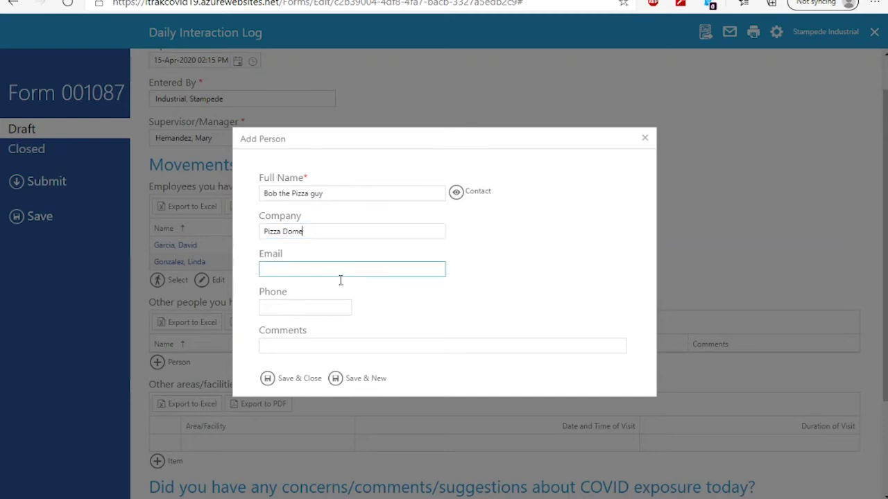
{"action": "left_click", "coordinate": [306, 381]}
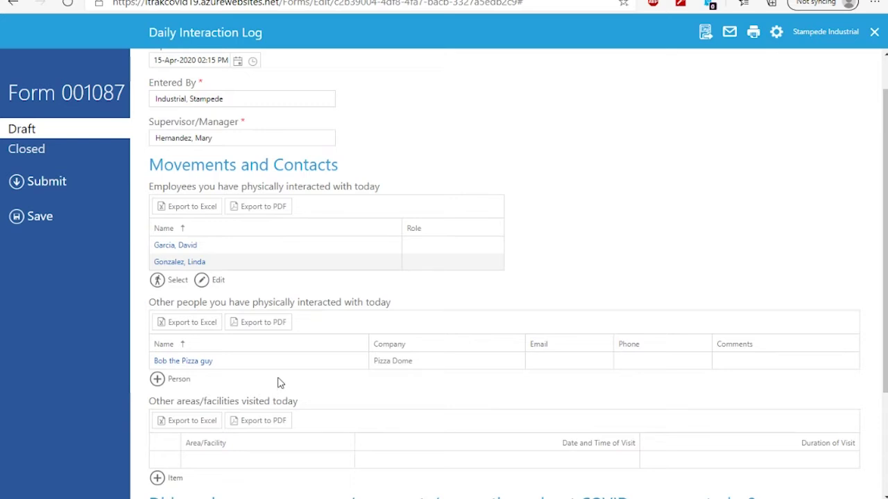
- Add Office to the other areas/facilities visited today, with visit date and time 08-Apr-2020 12:30 PM and duration 00:15
{"action": "scroll", "coordinate": [276, 379], "scroll_direction": "down", "scroll_amount": 1}
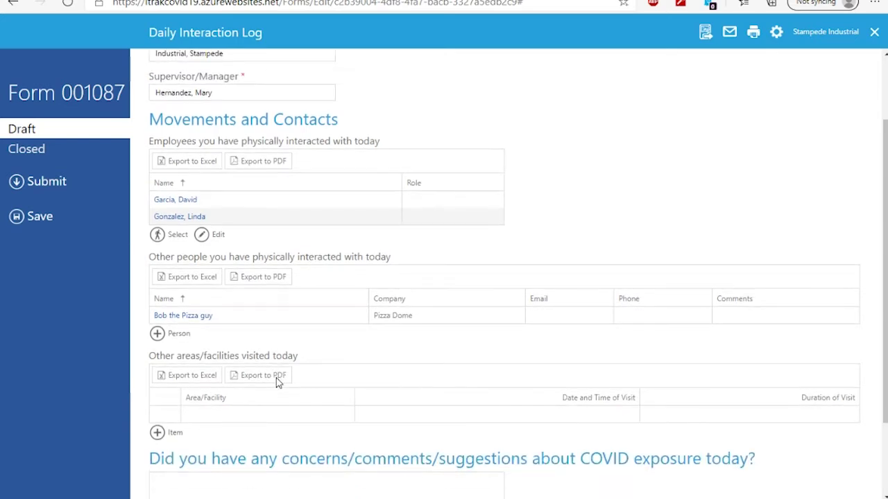
{"action": "scroll", "coordinate": [277, 383], "scroll_direction": "down", "scroll_amount": 1}
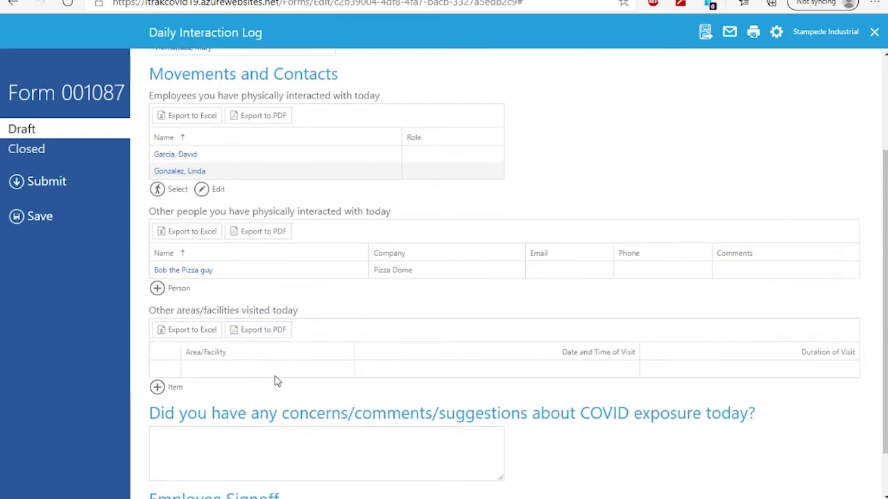
{"action": "left_click", "coordinate": [175, 388]}
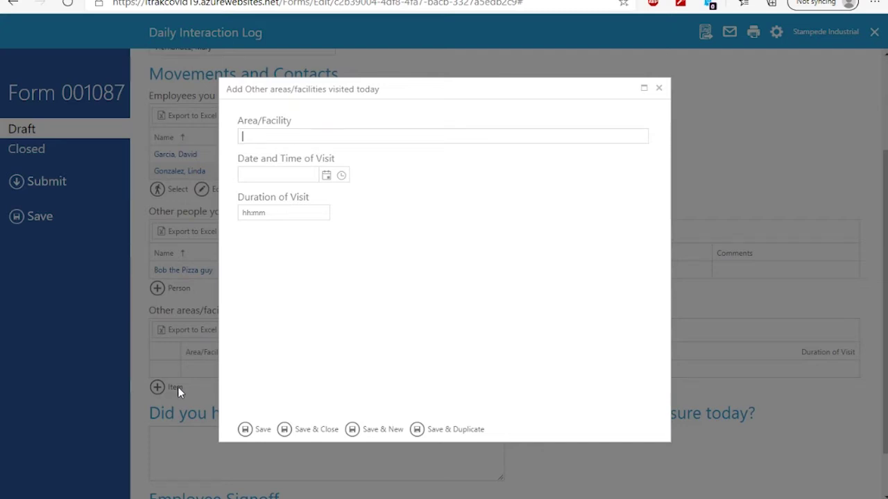
{"action": "type", "text": "Office"}
{"action": "left_click", "coordinate": [326, 175]}
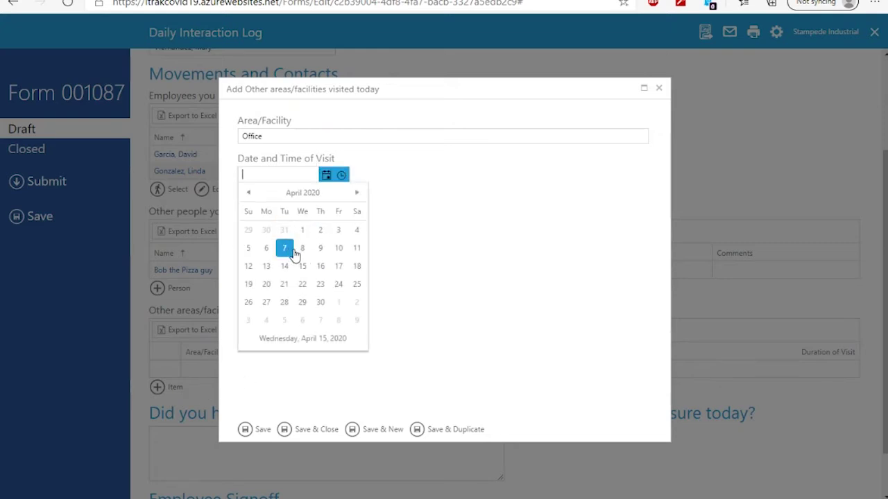
{"action": "left_click", "coordinate": [293, 250]}
{"action": "left_click", "coordinate": [342, 177]}
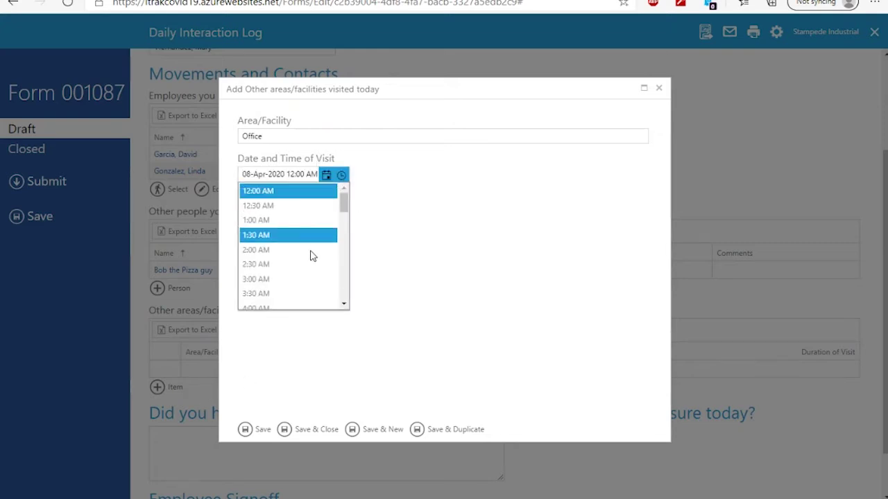
{"action": "scroll", "coordinate": [287, 264], "scroll_direction": "down", "scroll_amount": 3}
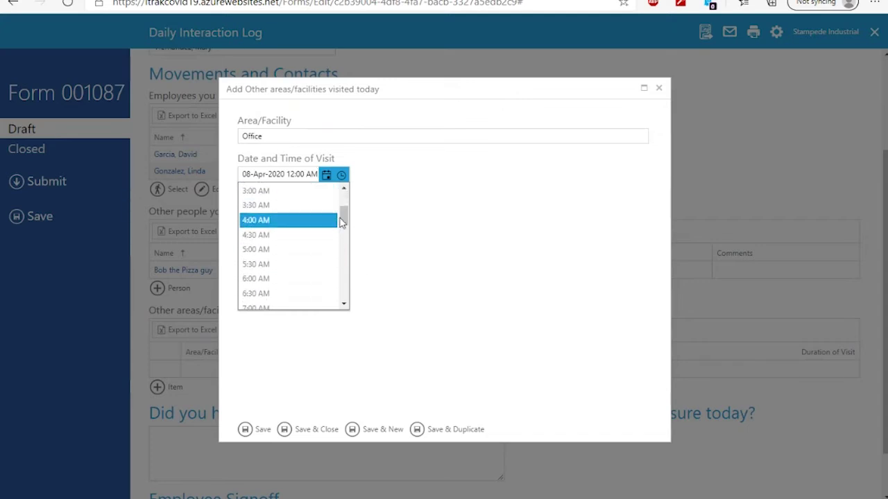
{"action": "scroll", "coordinate": [341, 222], "scroll_direction": "down", "scroll_amount": 5}
{"action": "left_click", "coordinate": [285, 266]}
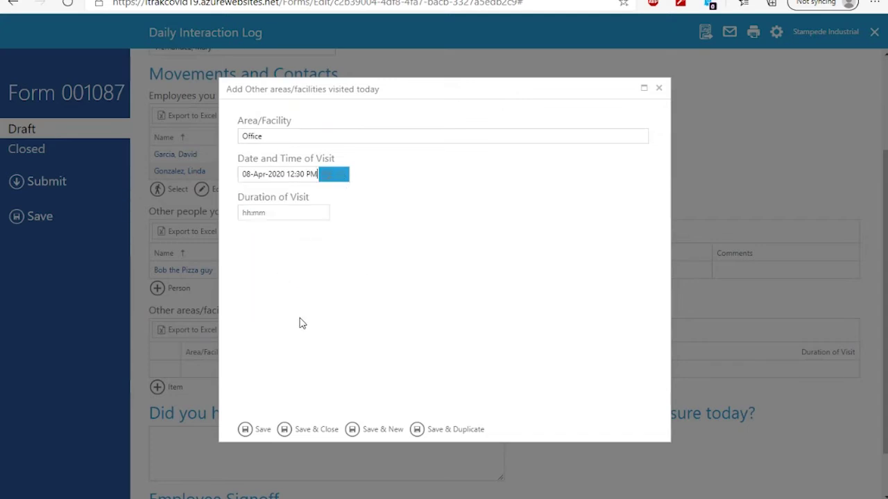
{"action": "left_click", "coordinate": [274, 213]}
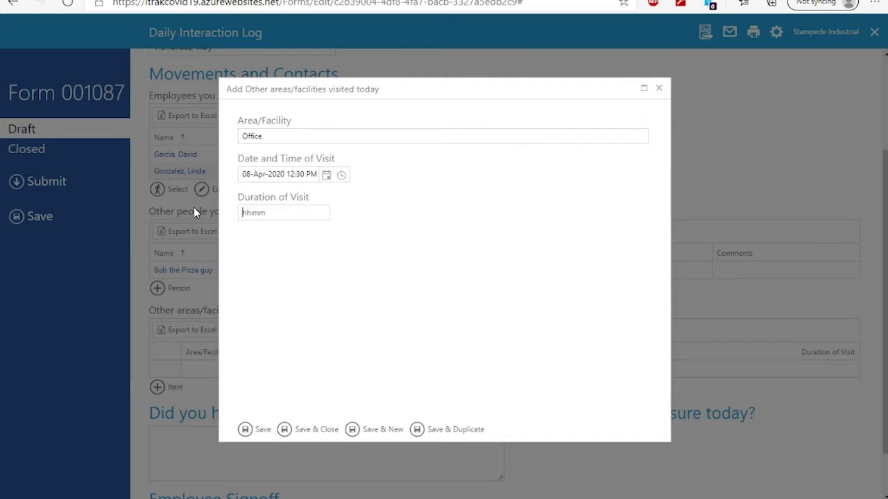
{"action": "type", "text": "00:15"}
{"action": "left_click", "coordinate": [318, 429]}
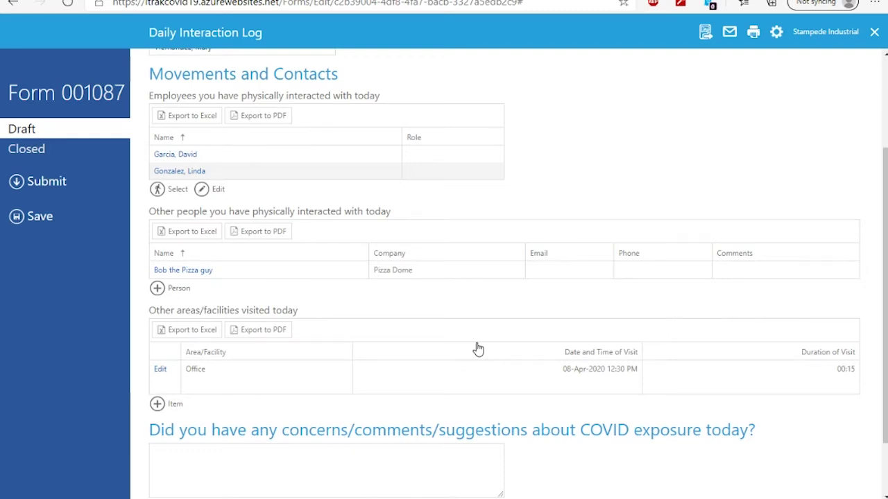
- Sign off the Daily Interaction Log with the employee's name and a hand-drawn signature, and submit the form
{"action": "scroll", "coordinate": [478, 348], "scroll_direction": "down", "scroll_amount": 2}
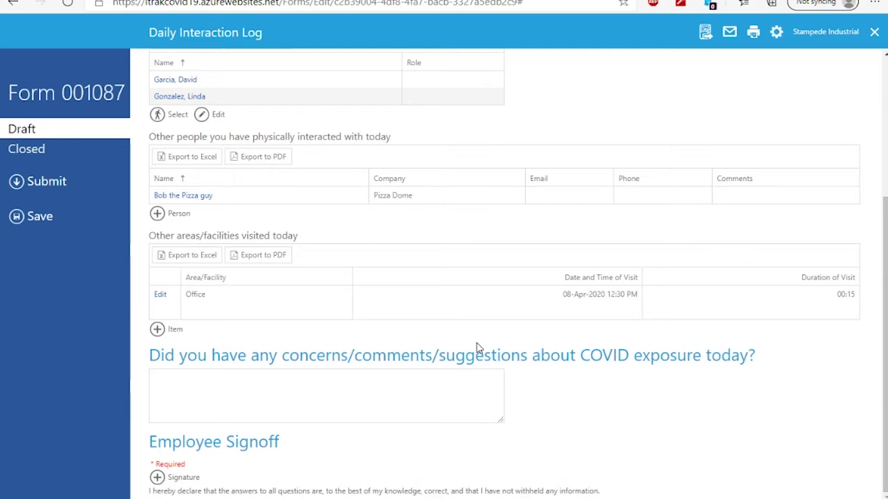
{"action": "left_click", "coordinate": [275, 394]}
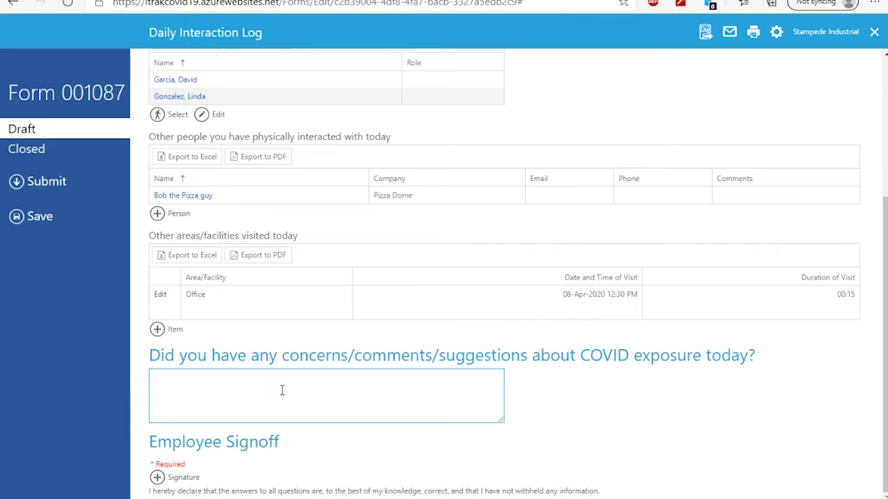
{"action": "left_click", "coordinate": [183, 479]}
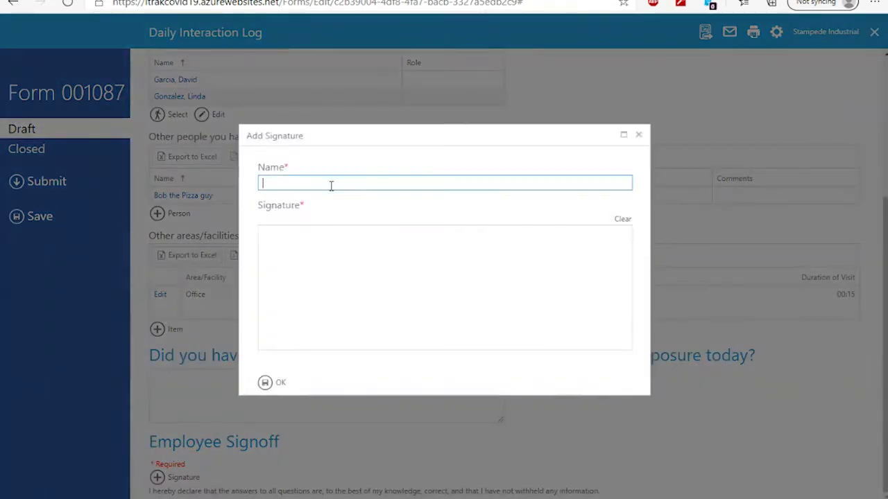
{"action": "type", "text": "Tom"}
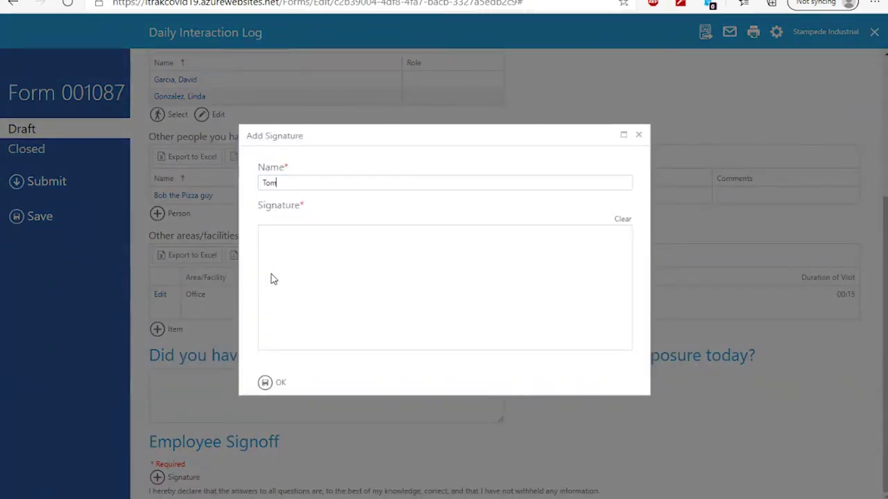
{"action": "left_click_drag", "start_coordinate": [276, 246], "coordinate": [383, 250]}
{"action": "left_click_drag", "start_coordinate": [329, 251], "coordinate": [333, 295]}
{"action": "mouse_move", "coordinate": [379, 280]}
{"action": "left_mouse_down"}
{"action": "mouse_move", "coordinate": [337, 283]}
{"action": "mouse_move", "coordinate": [434, 277]}
{"action": "left_mouse_up"}
{"action": "left_click", "coordinate": [283, 384]}
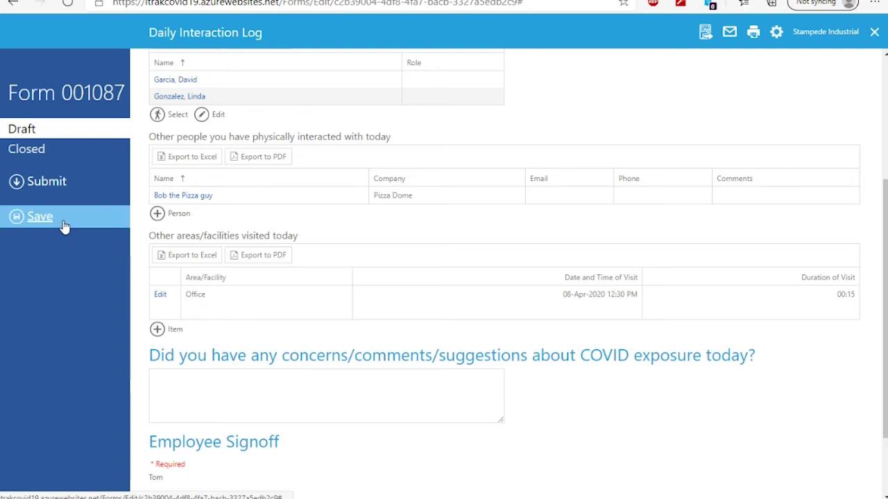
{"action": "left_click", "coordinate": [52, 181]}
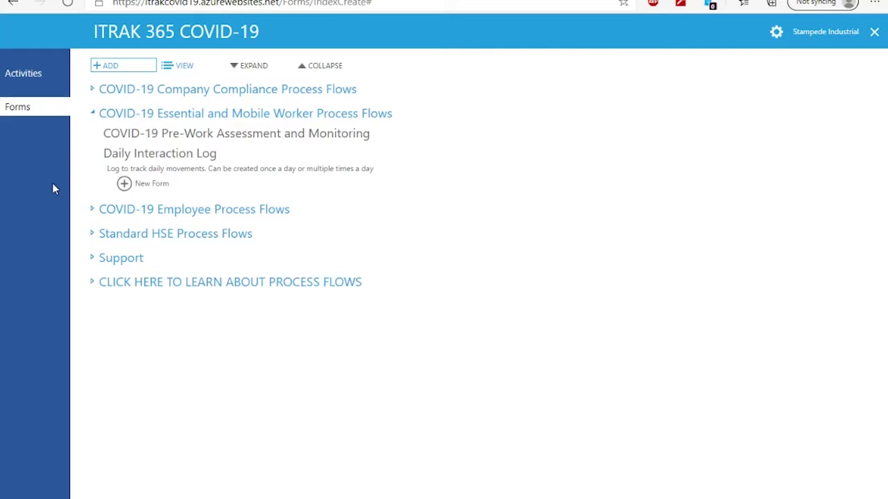
- Create a new Daily Check In form from the COVID-19 Employee Process Flows with the status Working from Home
{"action": "left_click", "coordinate": [116, 95]}
{"action": "left_click", "coordinate": [132, 217]}
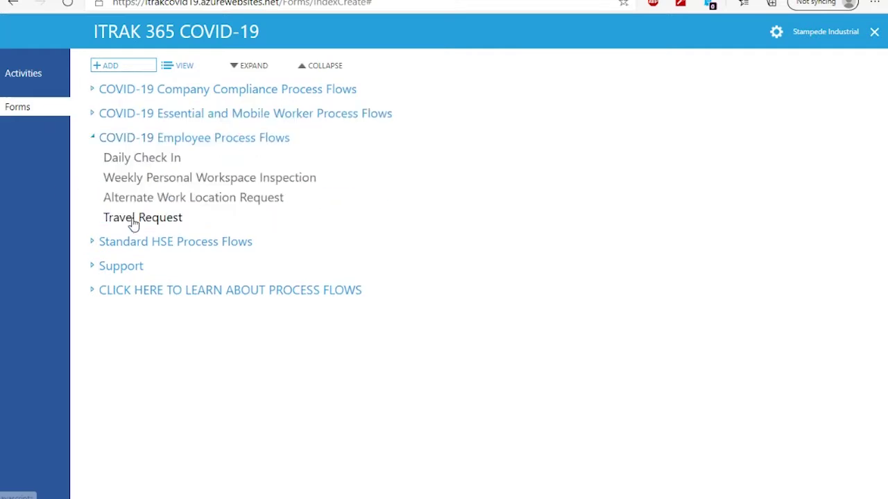
{"action": "left_click", "coordinate": [131, 160]}
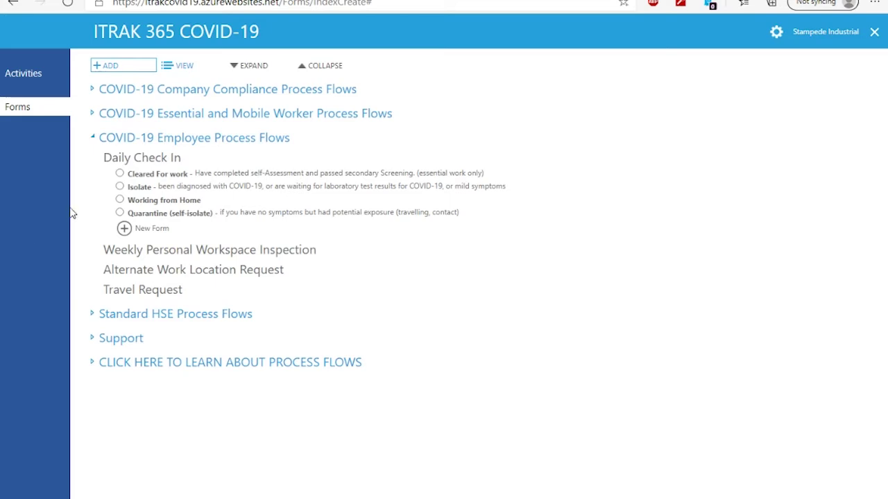
{"action": "left_click", "coordinate": [120, 200]}
{"action": "left_click", "coordinate": [152, 229]}
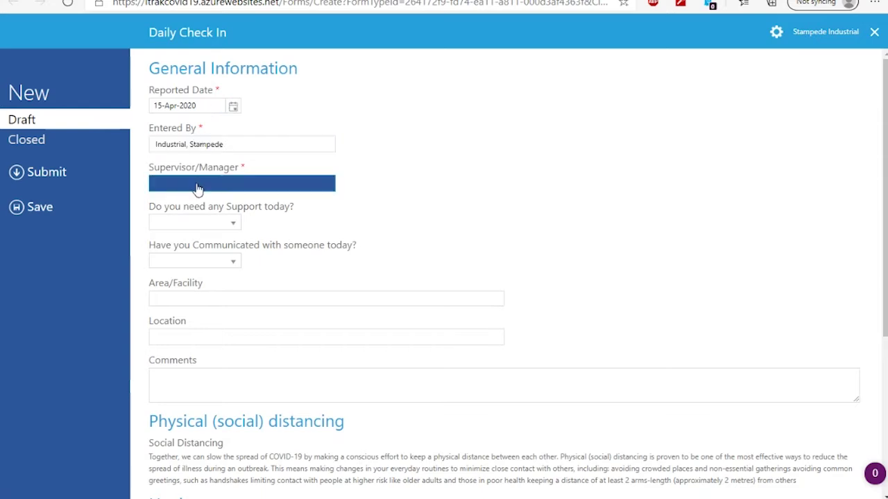
- Assign the same Supervisor/Manager as on the interaction log, and answer Yes to both the support and the communication questions
{"action": "left_click", "coordinate": [257, 171]}
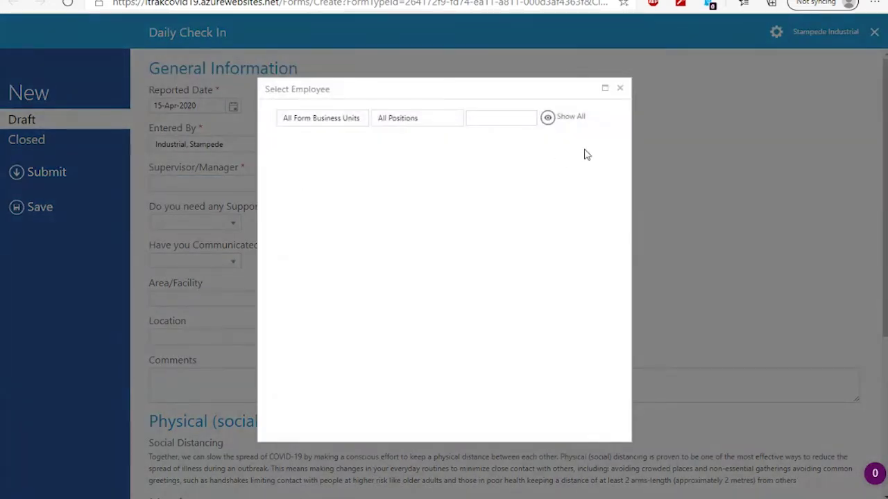
{"action": "left_click", "coordinate": [564, 123]}
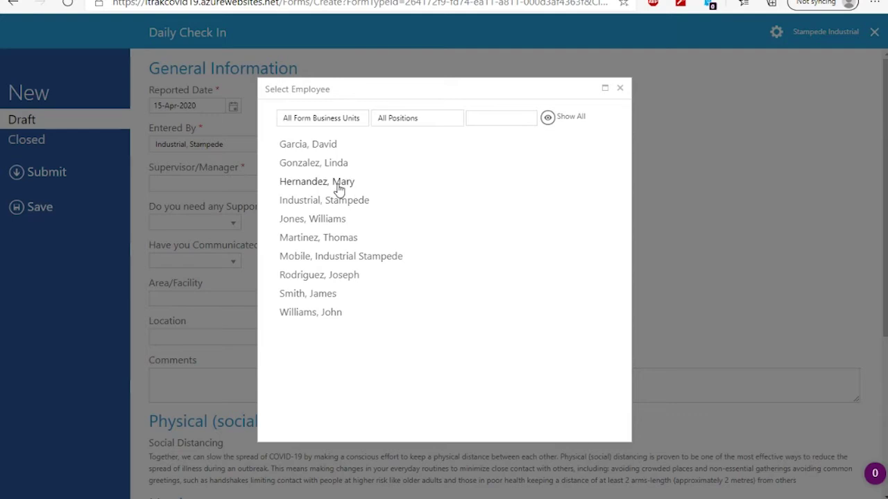
{"action": "left_click", "coordinate": [337, 181]}
{"action": "left_click", "coordinate": [232, 223]}
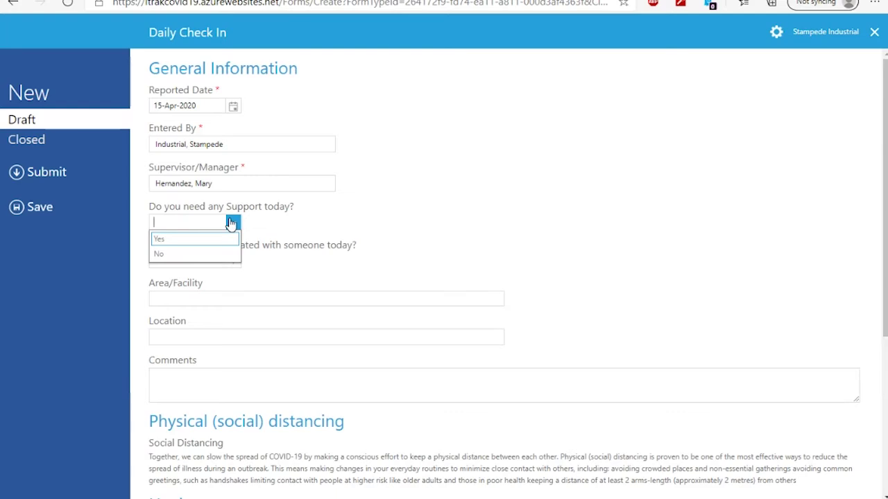
{"action": "left_click", "coordinate": [199, 244]}
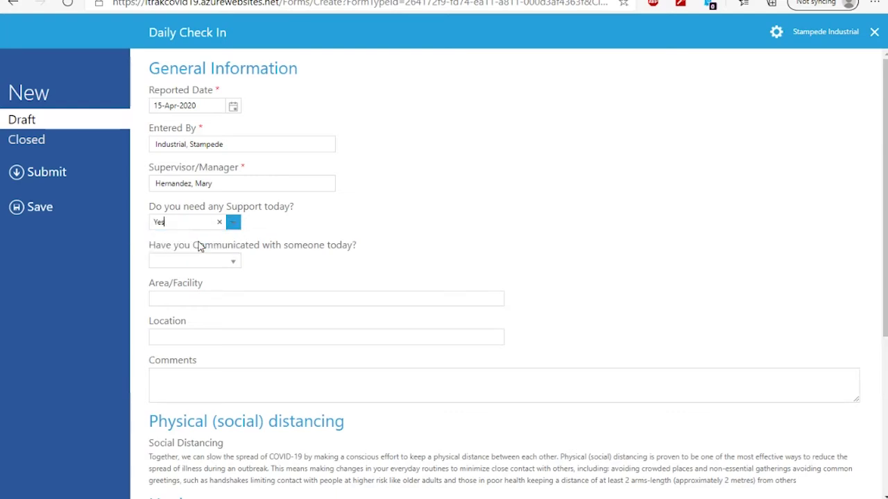
{"action": "left_click", "coordinate": [231, 260]}
{"action": "key", "text": "Return"}
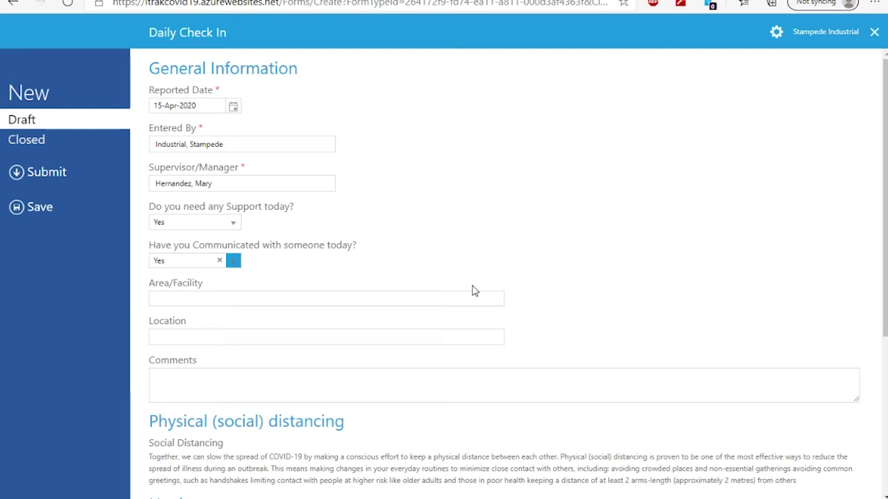
- Enter the comment "Need some equipment" on the Daily Check In and save the form as a draft
{"action": "left_click", "coordinate": [341, 296]}
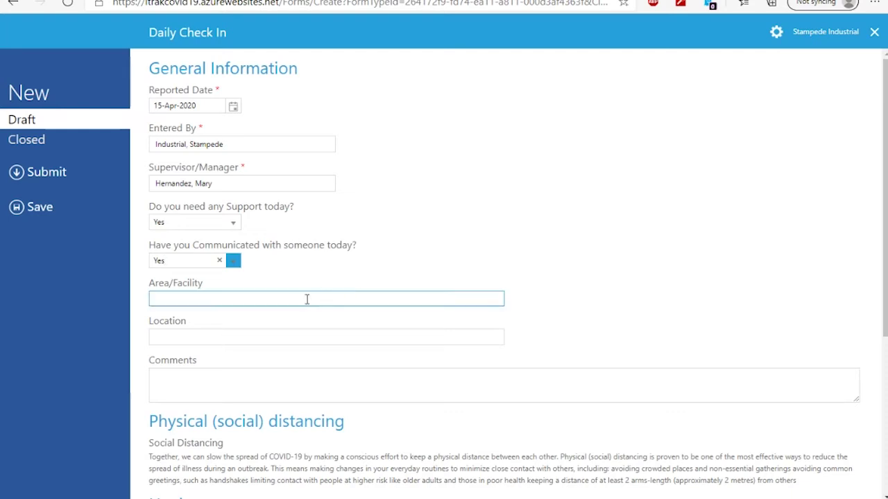
{"action": "left_click", "coordinate": [467, 274]}
{"action": "scroll", "coordinate": [463, 260], "scroll_direction": "down", "scroll_amount": 1}
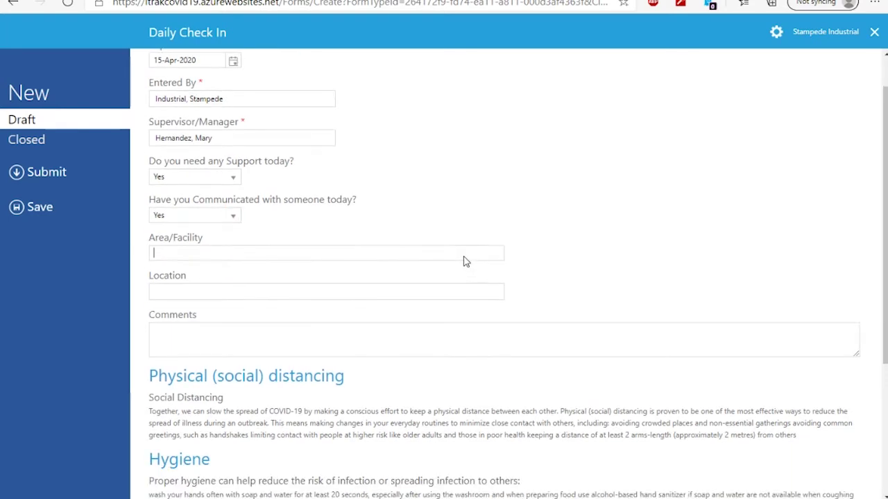
{"action": "left_click", "coordinate": [458, 256]}
{"action": "left_click", "coordinate": [193, 339]}
{"action": "left_click", "coordinate": [187, 338]}
{"action": "type", "text": "Need some"}
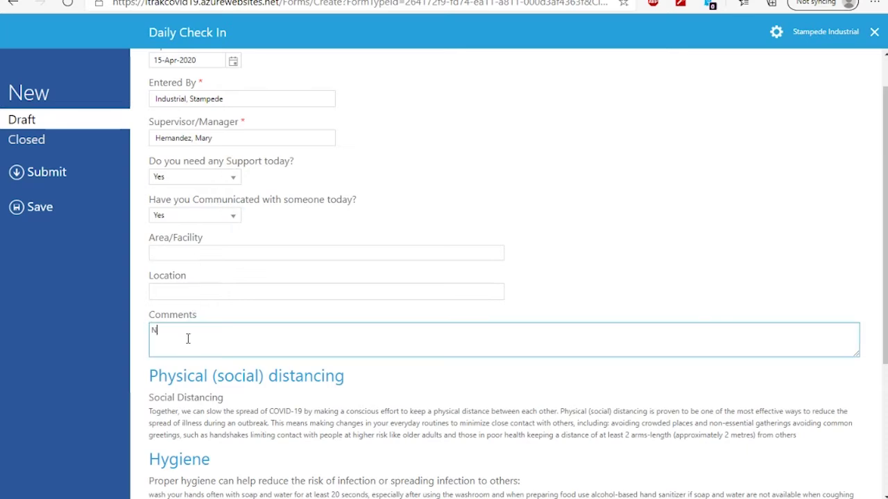
{"action": "type", "text": " equipment"}
{"action": "scroll", "coordinate": [192, 342], "scroll_direction": "down", "scroll_amount": 3}
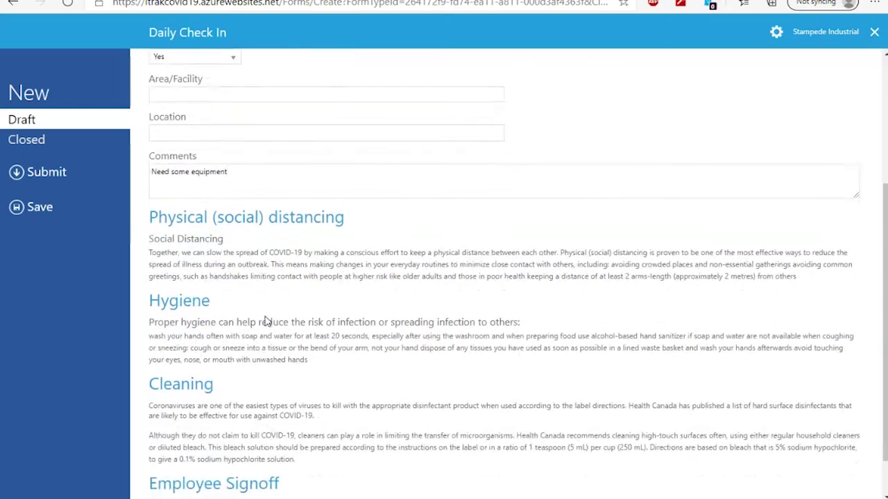
{"action": "scroll", "coordinate": [266, 320], "scroll_direction": "down", "scroll_amount": 1}
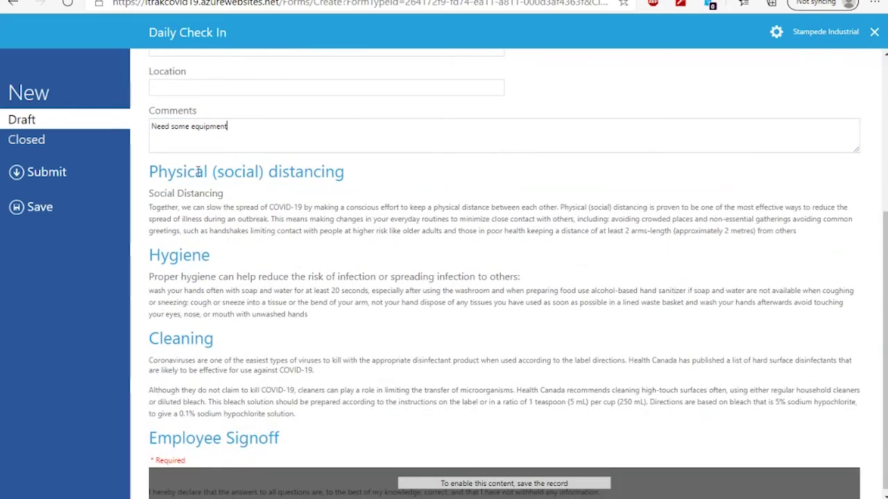
{"action": "scroll", "coordinate": [280, 355], "scroll_direction": "down", "scroll_amount": 1}
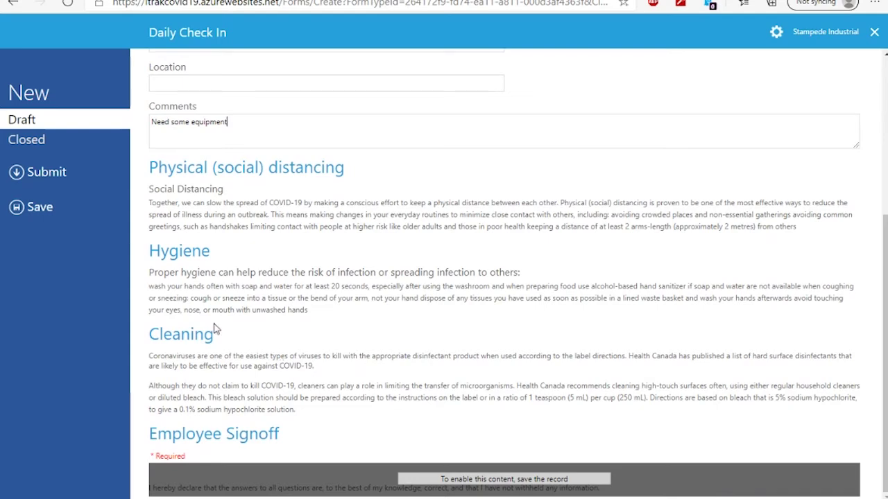
{"action": "left_click", "coordinate": [40, 206]}
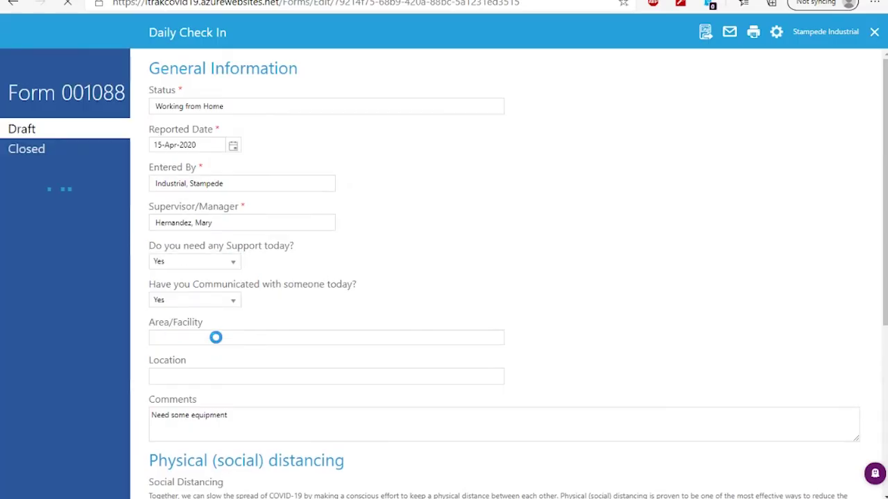
- Sign off the Daily Check In with the employee's name and a hand-drawn signature, and submit it
{"action": "scroll", "coordinate": [283, 284], "scroll_direction": "down", "scroll_amount": 4}
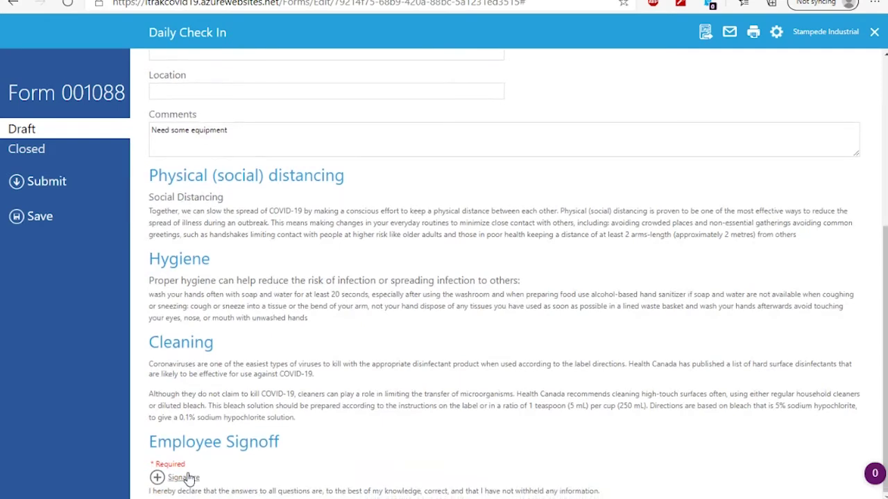
{"action": "left_click", "coordinate": [184, 477]}
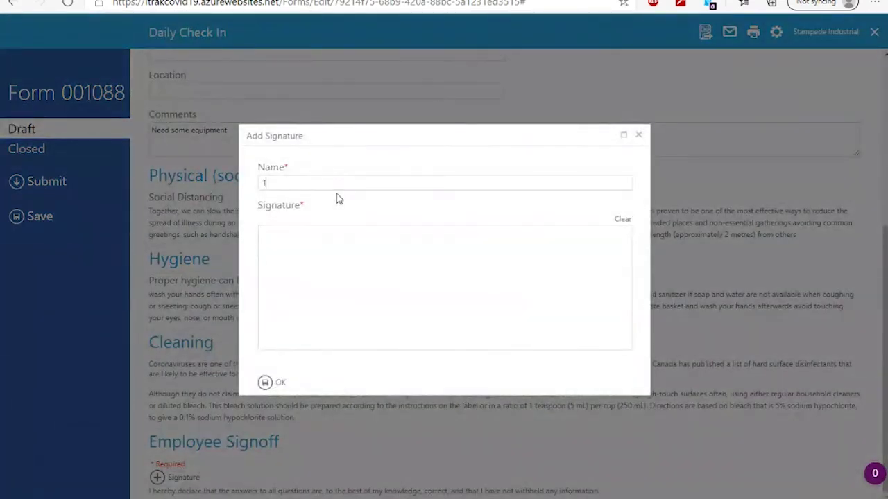
{"action": "type", "text": "Tom"}
{"action": "left_click_drag", "start_coordinate": [297, 257], "coordinate": [439, 247]}
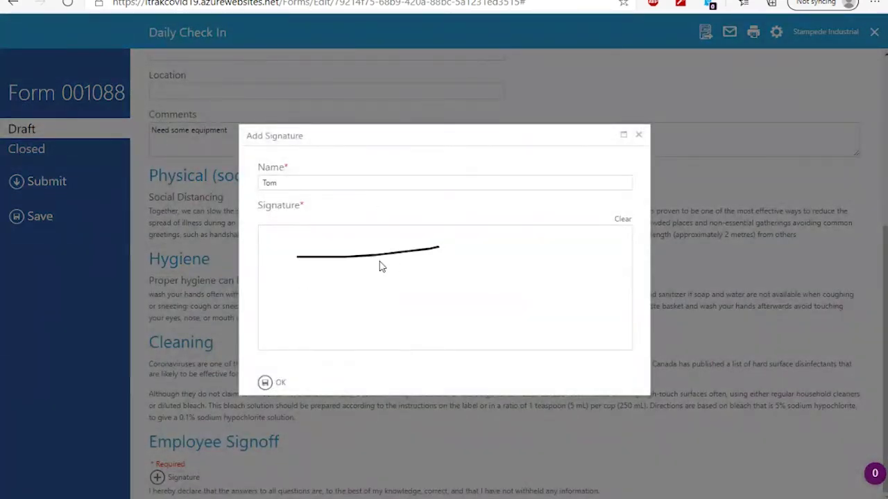
{"action": "left_click_drag", "start_coordinate": [379, 261], "coordinate": [379, 303]}
{"action": "mouse_move", "coordinate": [383, 281]}
{"action": "left_mouse_down"}
{"action": "mouse_move", "coordinate": [402, 289]}
{"action": "mouse_move", "coordinate": [441, 274]}
{"action": "left_mouse_up"}
{"action": "left_click", "coordinate": [280, 384]}
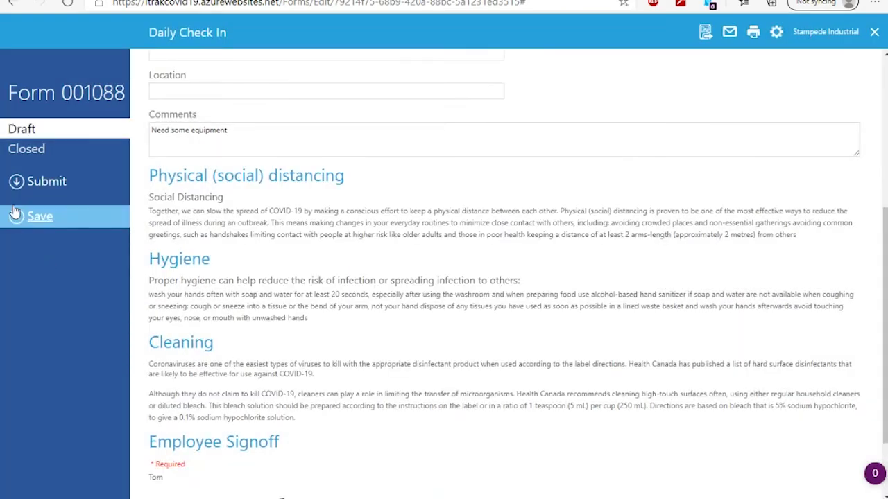
{"action": "left_click", "coordinate": [47, 181]}
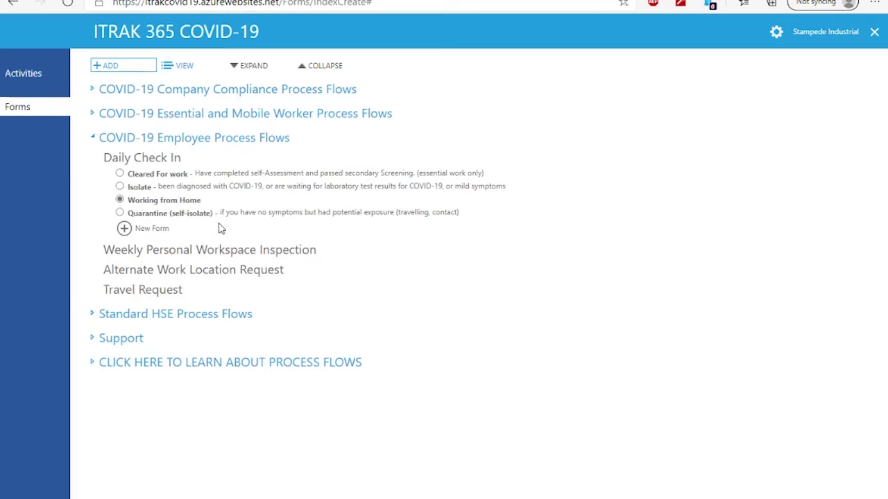
- Create a new Alternate Work Location Request from the COVID-19 Employee Process Flows and save it as a draft
{"action": "left_click", "coordinate": [208, 272]}
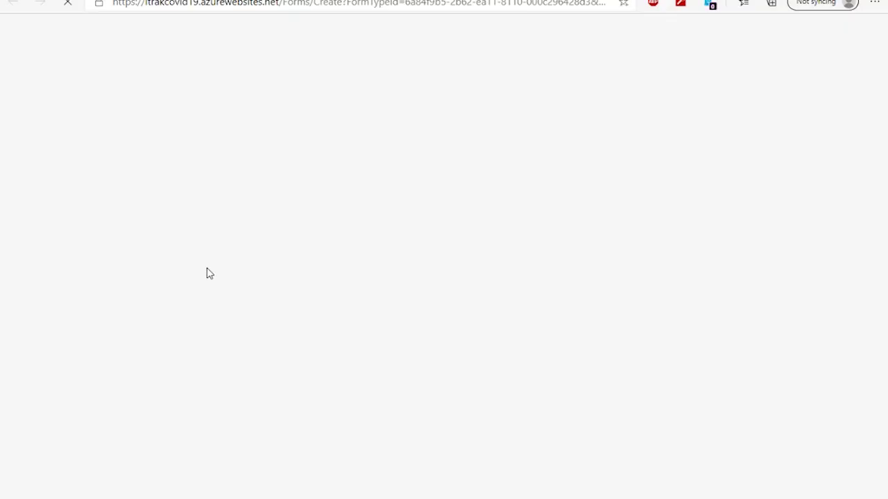
{"action": "scroll", "coordinate": [227, 284], "scroll_direction": "down", "scroll_amount": 1}
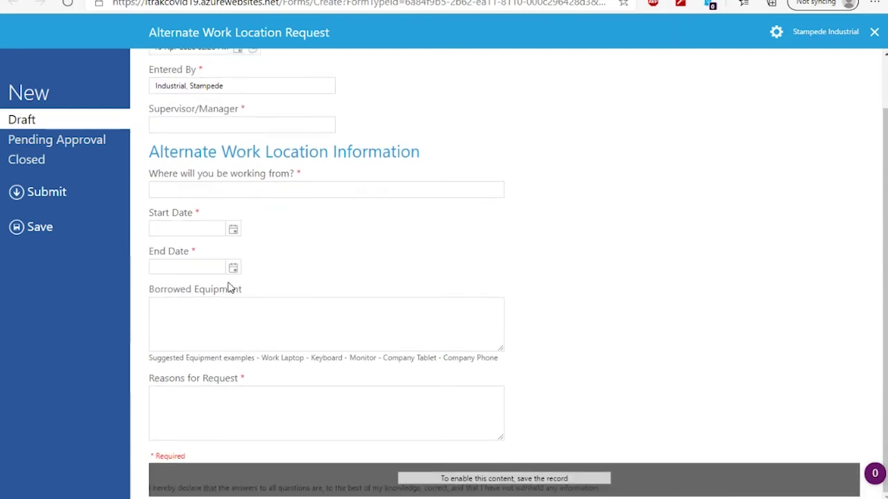
{"action": "left_click", "coordinate": [51, 233]}
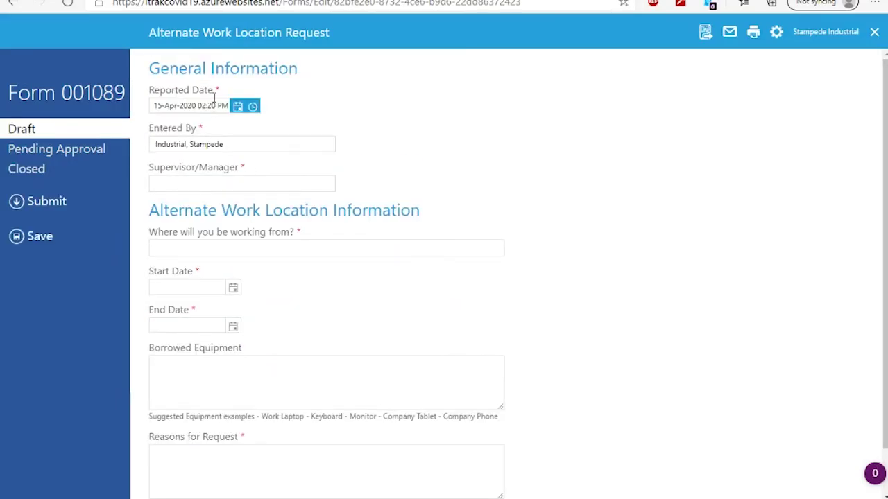
- Assign the same Supervisor/Manager to the Alternate Work Location Request as on the previous forms, choosing from all employees
{"action": "left_click", "coordinate": [207, 186]}
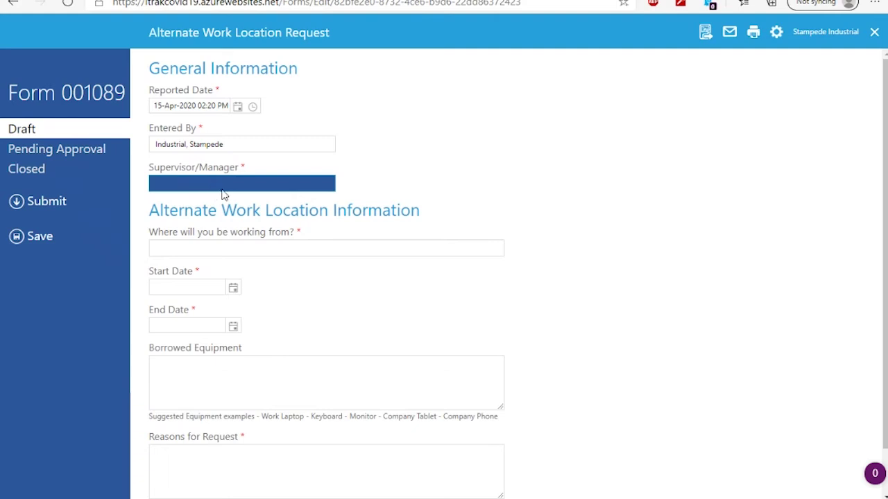
{"action": "left_click", "coordinate": [224, 192]}
{"action": "left_click", "coordinate": [476, 132]}
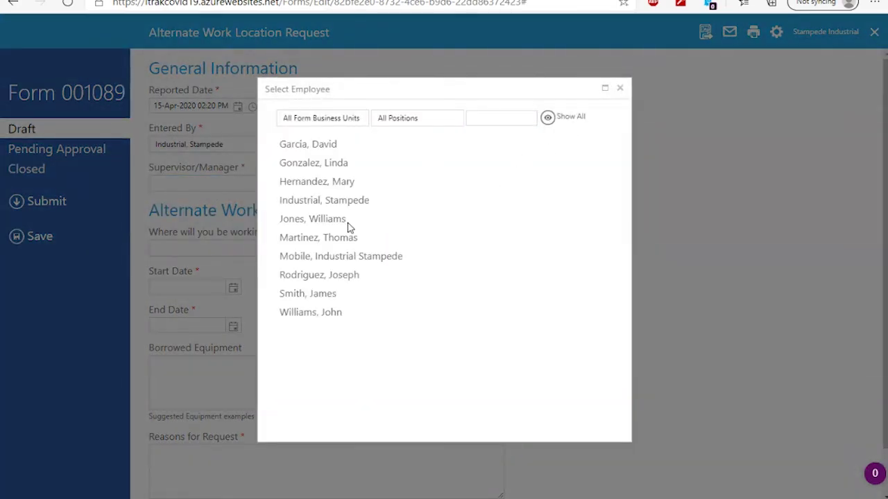
{"action": "left_click", "coordinate": [327, 190]}
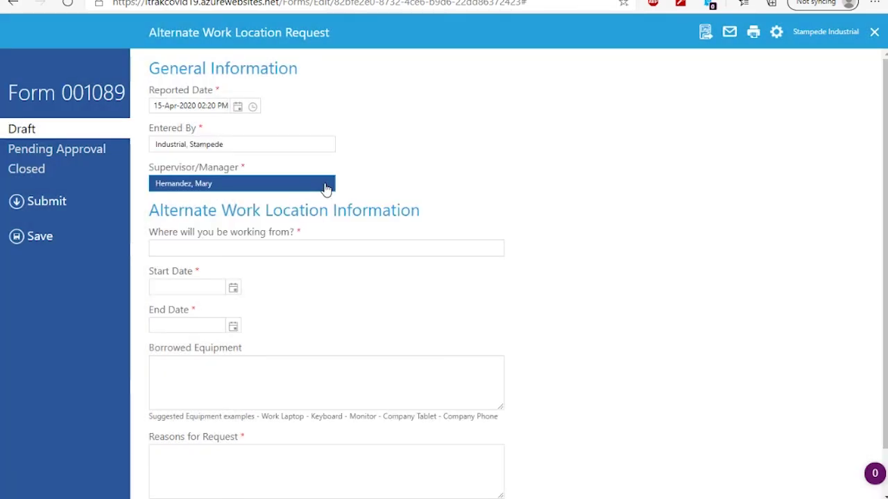
- Enter the employee's home street address as the location to work from and save the location
{"action": "left_click", "coordinate": [260, 249]}
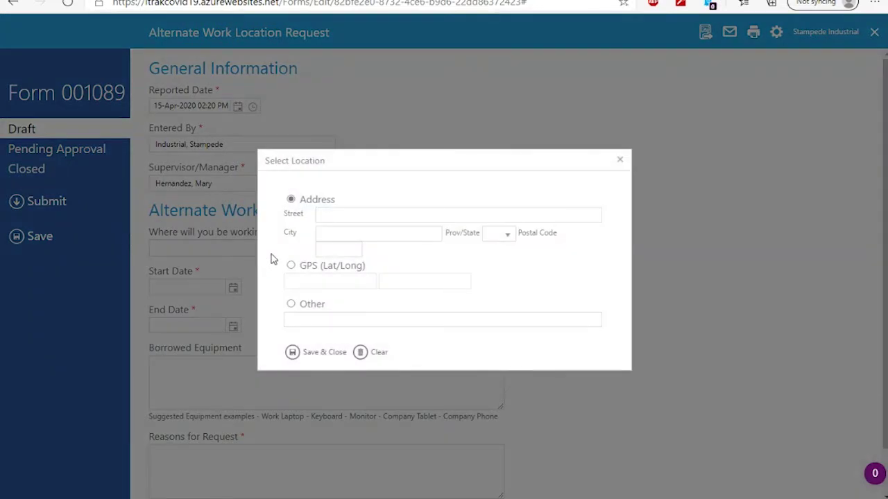
{"action": "left_click", "coordinate": [396, 213]}
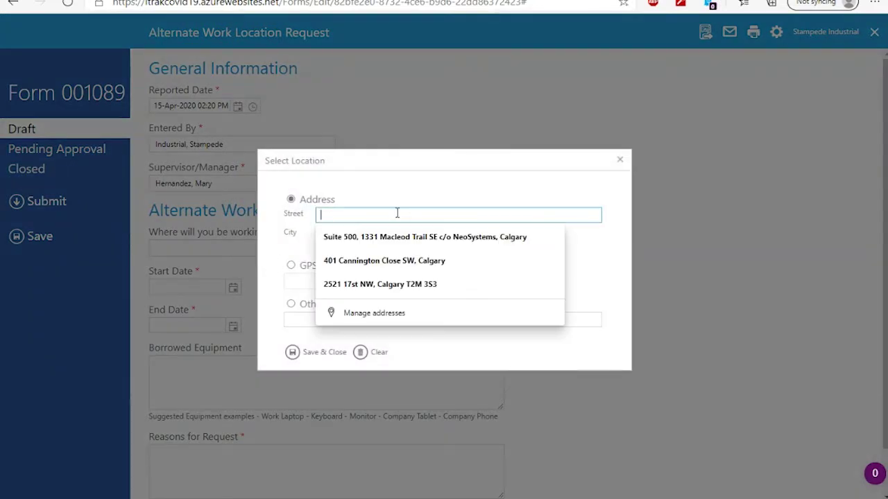
{"action": "type", "text": "123 Hom"}
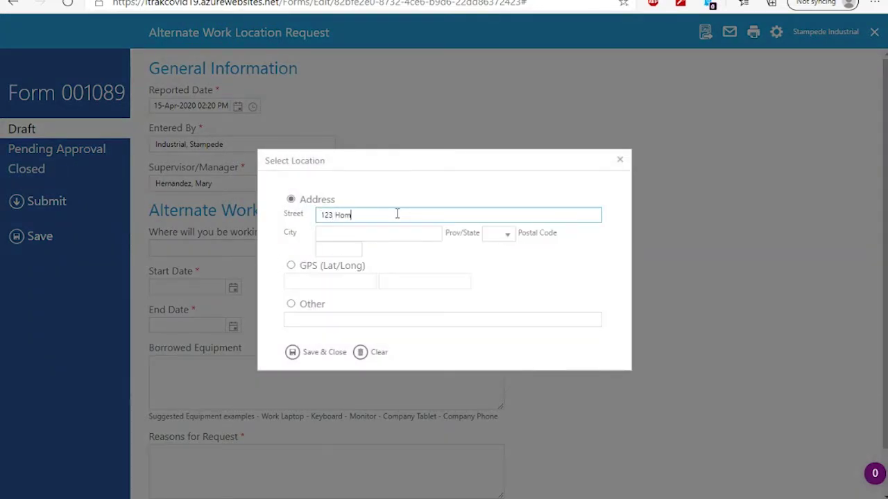
{"action": "type", "text": "e St"}
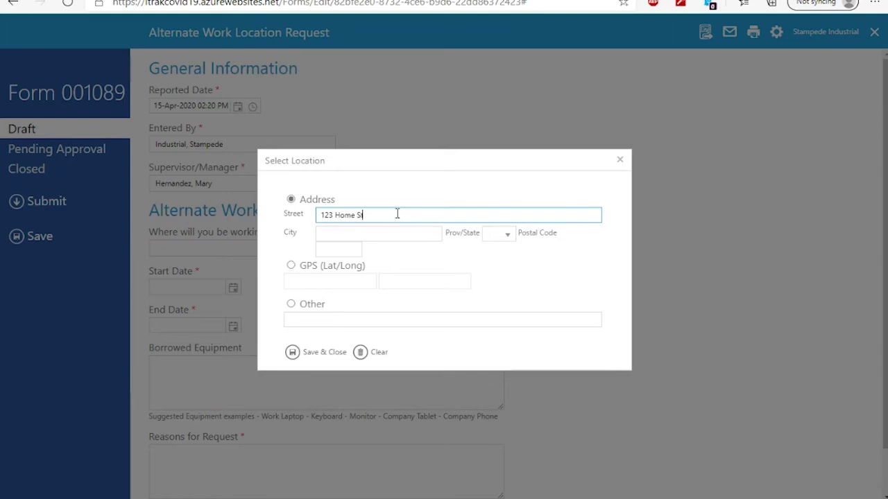
{"action": "left_click", "coordinate": [331, 355]}
- Set the alternate work location's start date to 20-Apr-2020 and its end date to 27-Apr-2020
{"action": "left_click", "coordinate": [233, 287]}
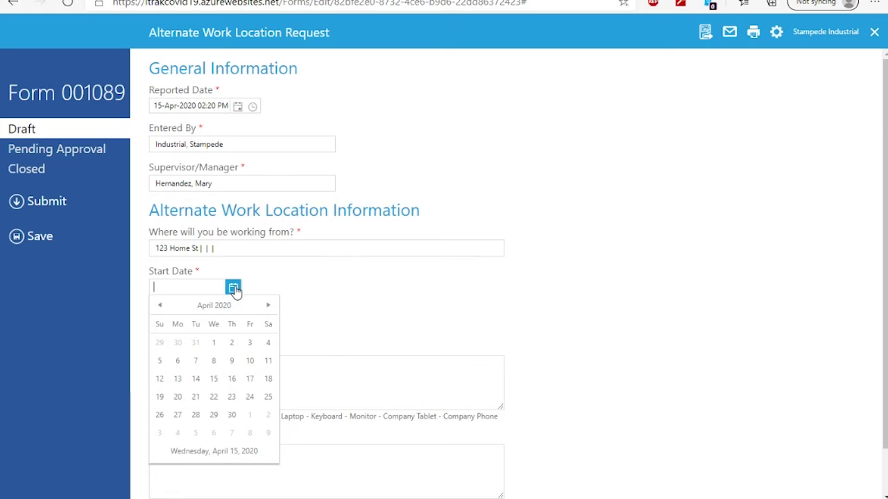
{"action": "left_click", "coordinate": [182, 398]}
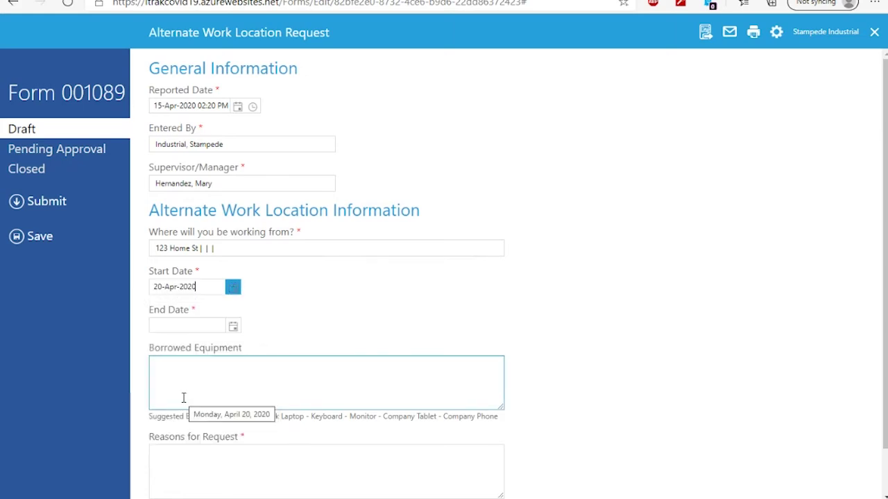
{"action": "left_click", "coordinate": [233, 327]}
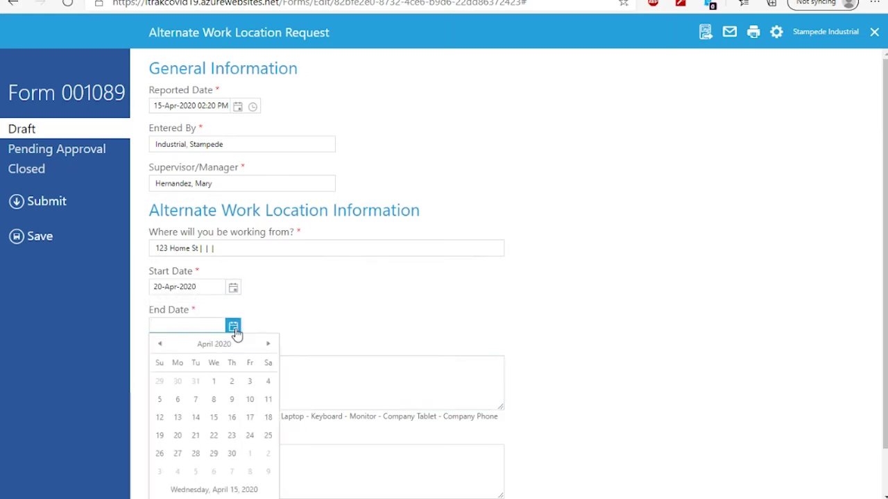
{"action": "left_click", "coordinate": [177, 452]}
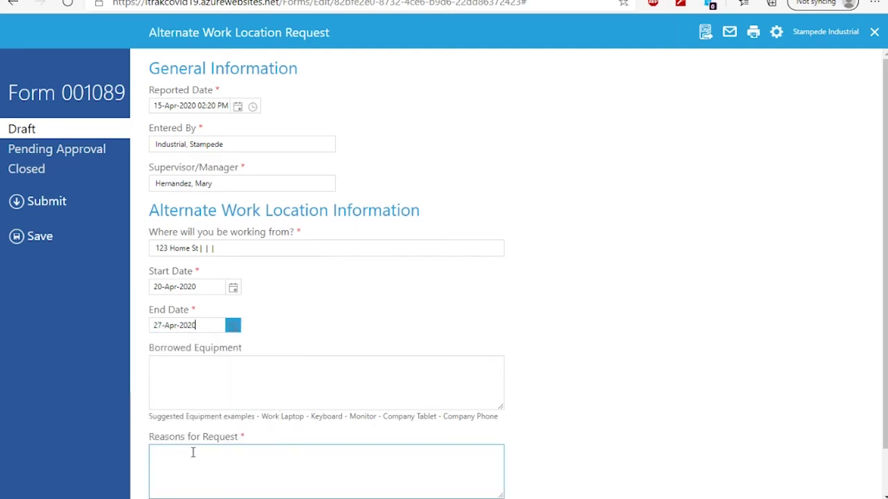
- Enter "Taking laptop" as the borrowed equipment and "Working from home for the next week" as the reason for the request
{"action": "left_click", "coordinate": [231, 363]}
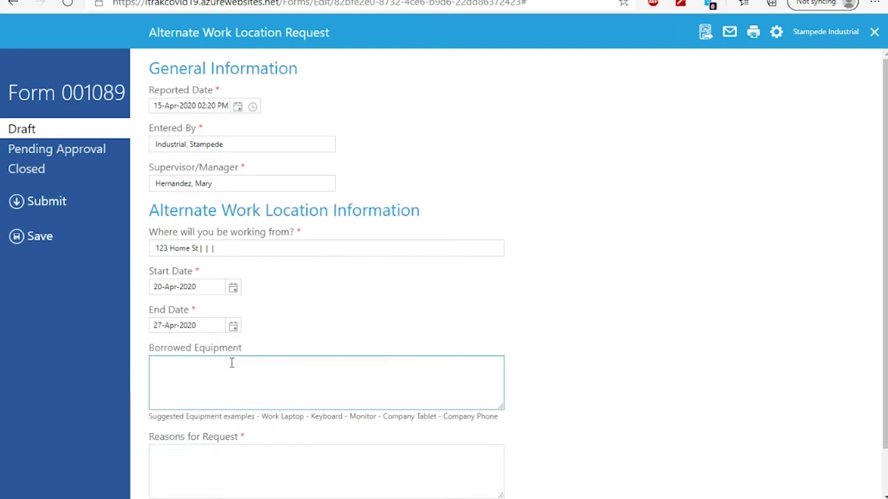
{"action": "type", "text": "Taking laptop"}
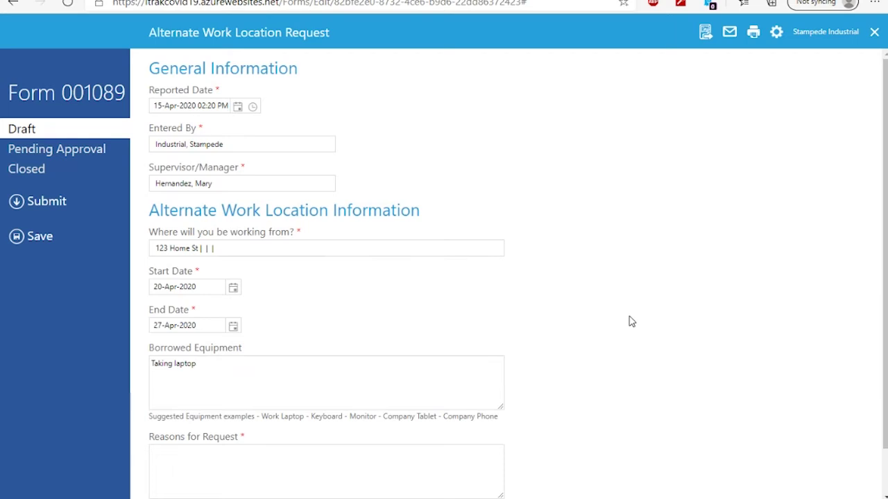
{"action": "scroll", "coordinate": [630, 319], "scroll_direction": "down", "scroll_amount": 1}
{"action": "left_click", "coordinate": [313, 416]}
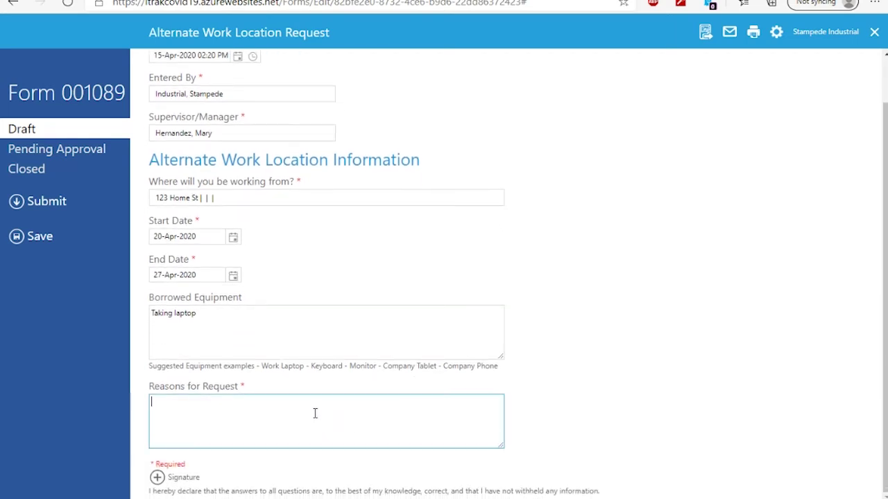
{"action": "type", "text": "Working from home for the next week"}
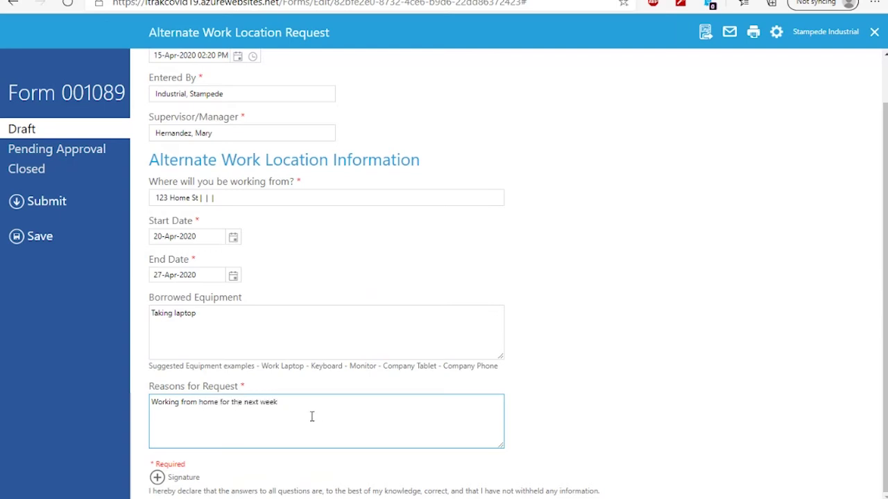
- Sign off the Alternate Work Location Request with the employee's name and a hand-drawn signature, and submit it
{"action": "left_click", "coordinate": [193, 478]}
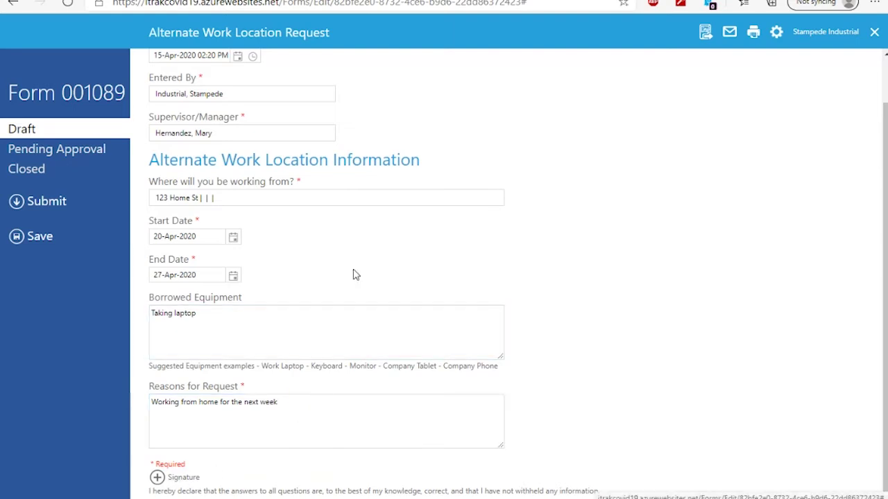
{"action": "type", "text": "To"}
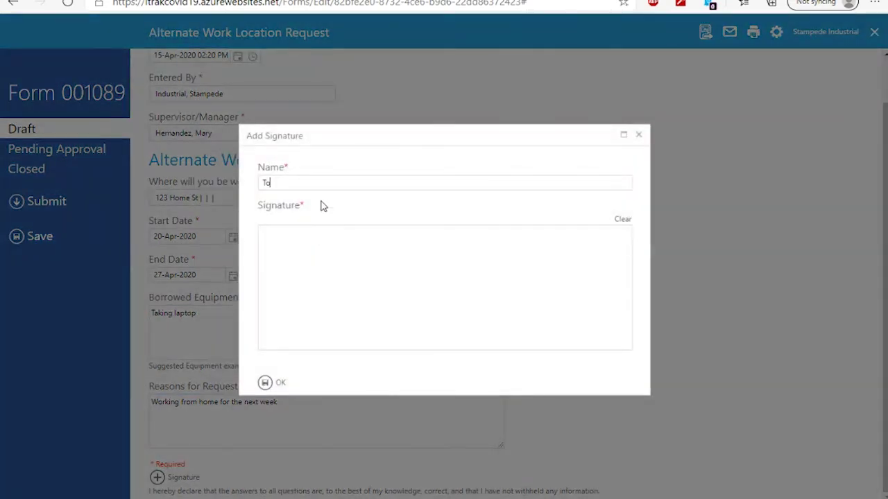
{"action": "type", "text": "m"}
{"action": "left_click_drag", "start_coordinate": [292, 255], "coordinate": [359, 246]}
{"action": "mouse_move", "coordinate": [335, 248]}
{"action": "left_mouse_down"}
{"action": "mouse_move", "coordinate": [332, 299]}
{"action": "mouse_move", "coordinate": [352, 263]}
{"action": "mouse_move", "coordinate": [377, 257]}
{"action": "mouse_move", "coordinate": [401, 276]}
{"action": "left_mouse_up"}
{"action": "left_click", "coordinate": [278, 384]}
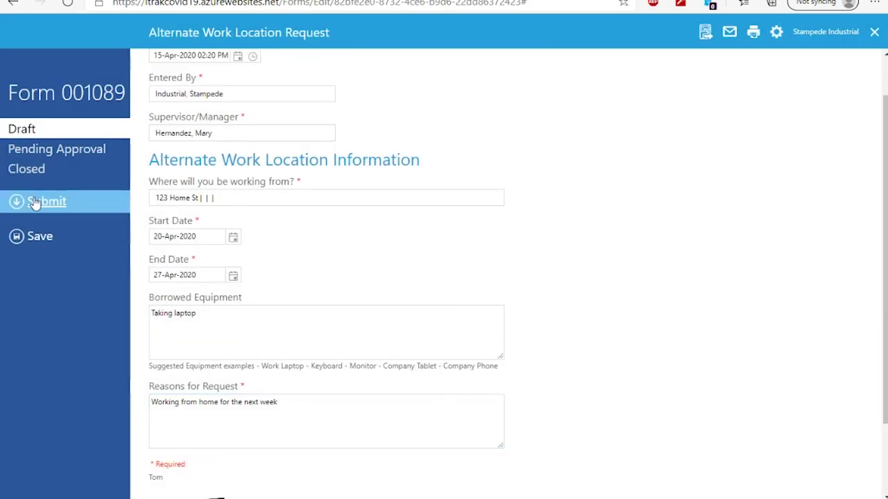
{"action": "left_click", "coordinate": [34, 202]}
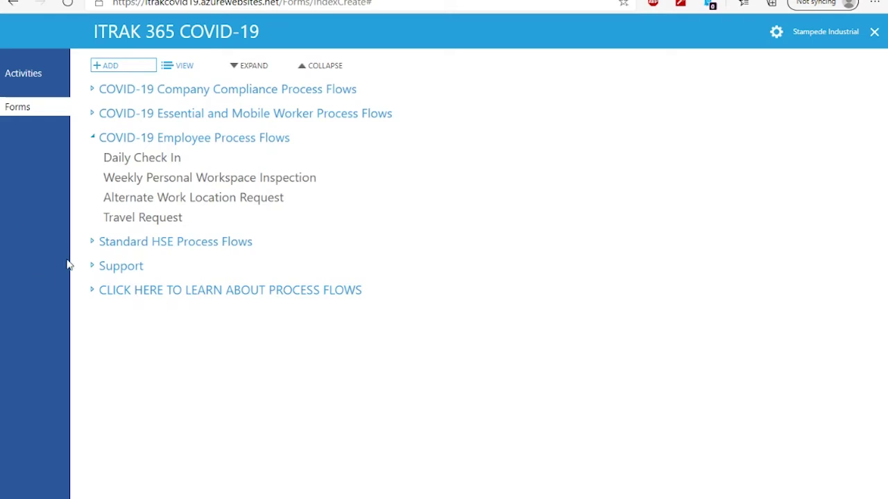
- Create a new Travel Request saved as a draft and assign the same Supervisor/Manager as on the work location request
{"action": "left_click", "coordinate": [146, 220]}
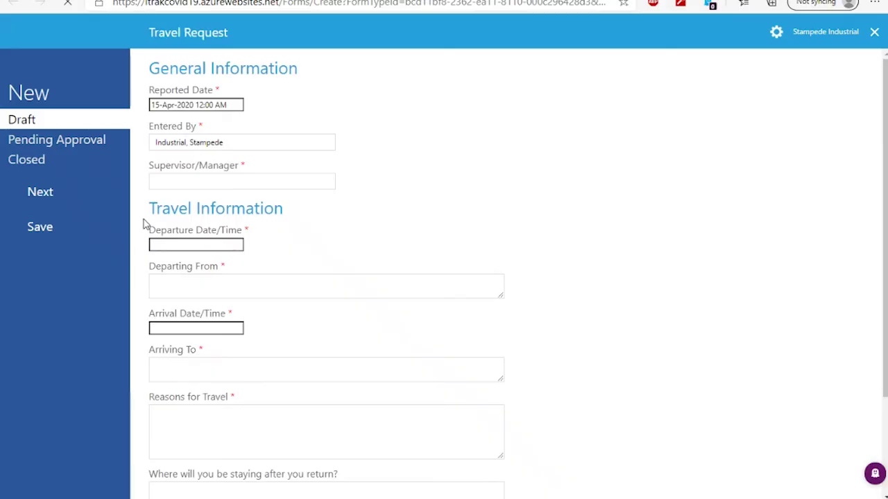
{"action": "left_click", "coordinate": [41, 230]}
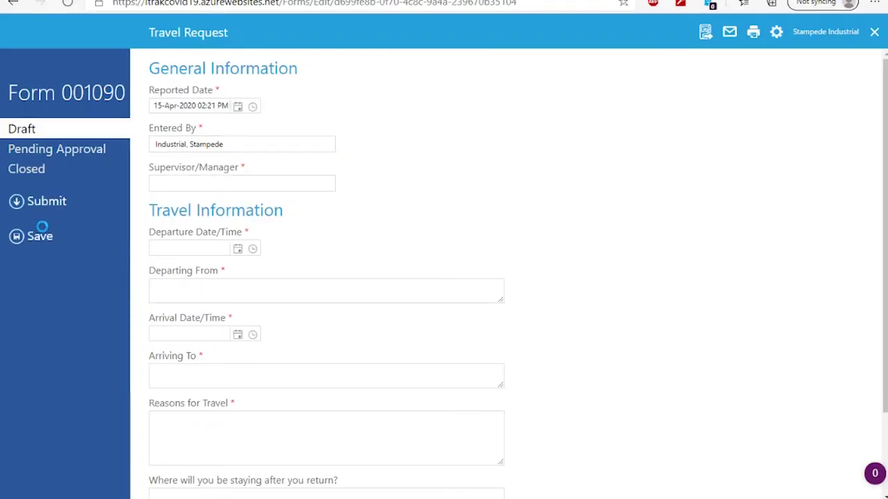
{"action": "left_click", "coordinate": [223, 185]}
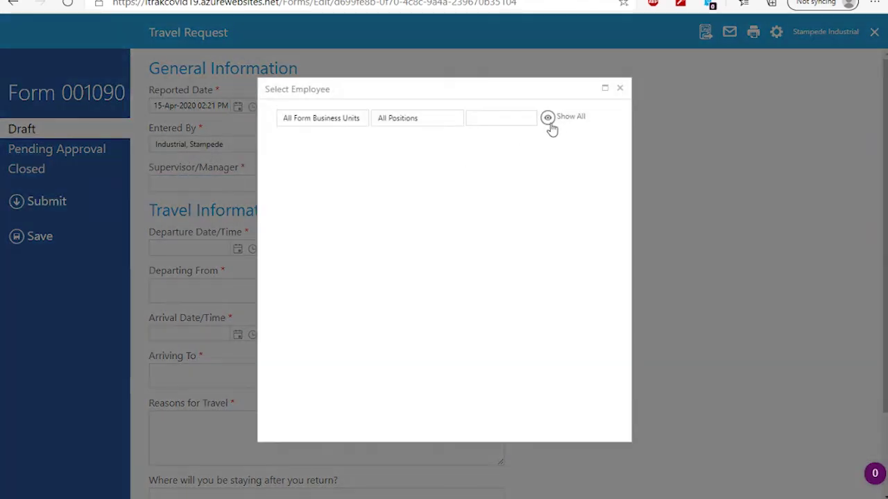
{"action": "left_click", "coordinate": [547, 117]}
{"action": "left_click", "coordinate": [319, 182]}
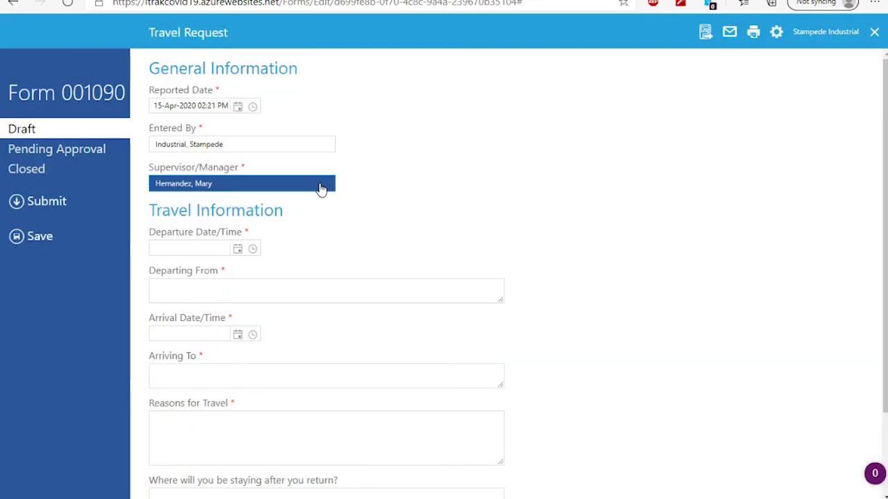
- Set the departure date to 04-May-2020 and enter Calgary as the place of departure
{"action": "left_click", "coordinate": [235, 281]}
{"action": "left_click", "coordinate": [237, 249]}
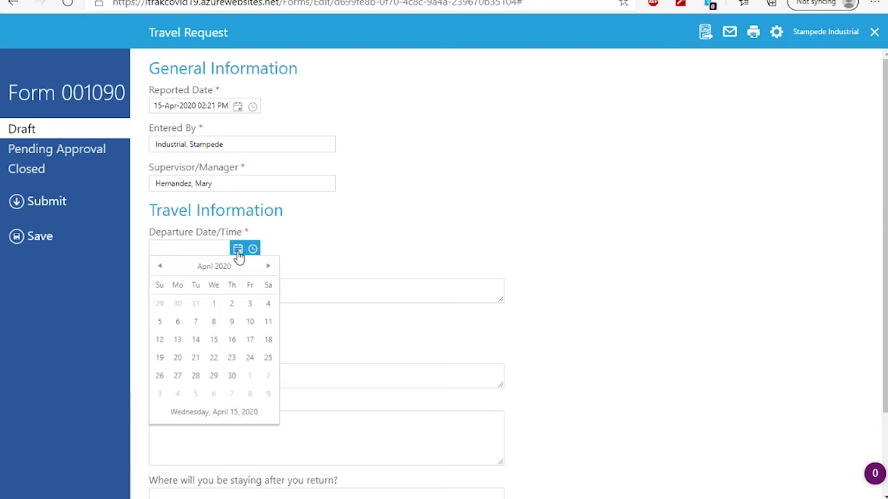
{"action": "left_click", "coordinate": [267, 267]}
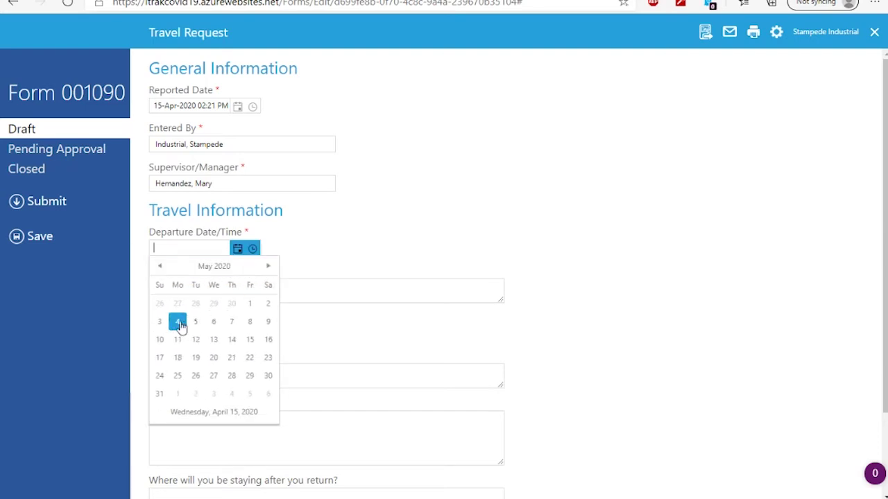
{"action": "left_click", "coordinate": [178, 322]}
{"action": "left_click", "coordinate": [205, 294]}
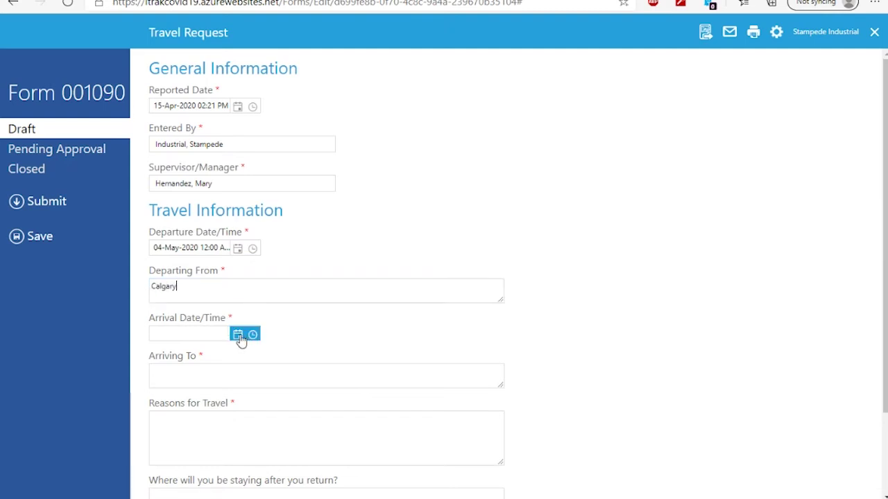
- Set the arrival to 04-May-2020 in Edmonton and give the travel reason "Need to go to the other office"
{"action": "left_click", "coordinate": [238, 336]}
{"action": "left_click", "coordinate": [179, 298]}
{"action": "left_click", "coordinate": [204, 367]}
{"action": "type", "text": "Edmonton"}
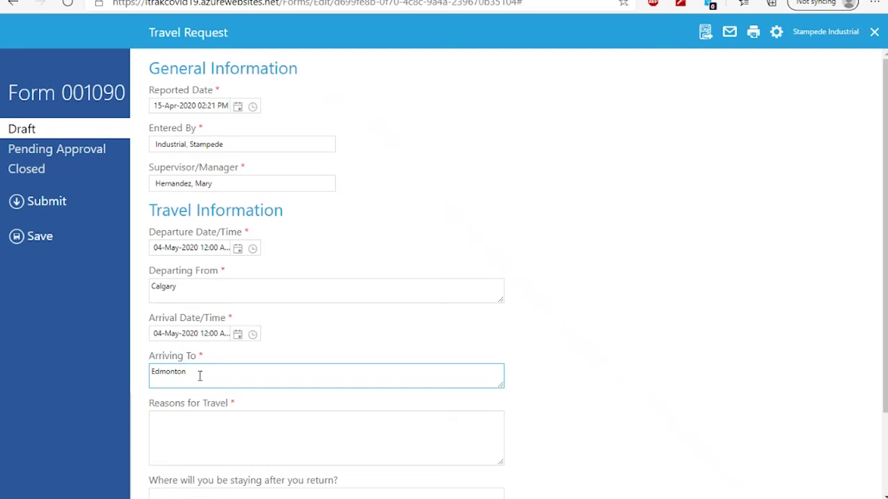
{"action": "left_click", "coordinate": [222, 438]}
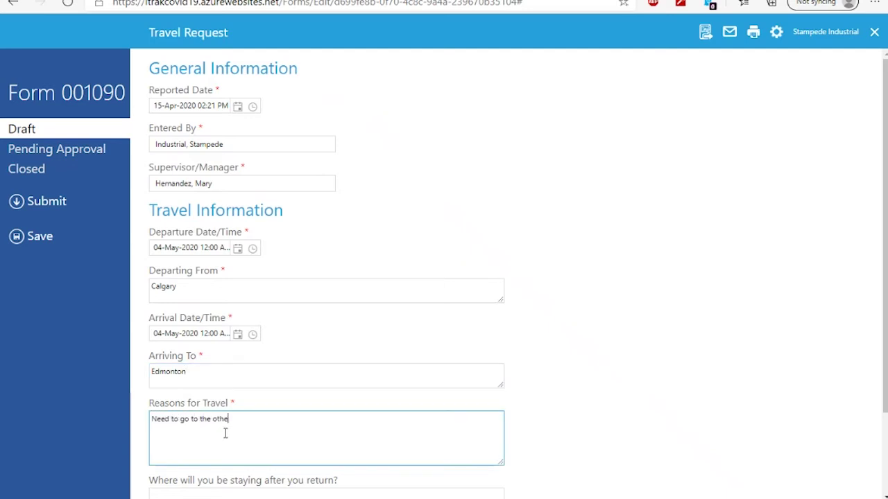
{"action": "type", "text": "Need to go to the other office"}
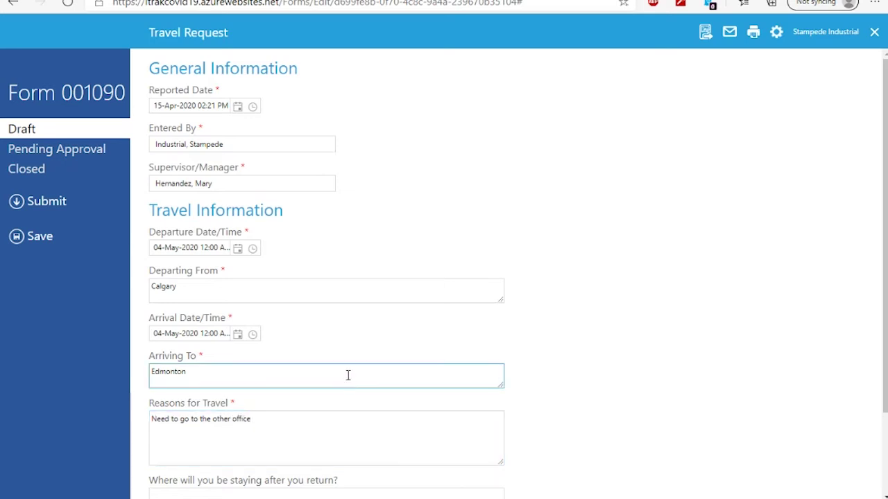
- Enter "At home" as the place to stay after returning and answer Yes to self-isolating for 14 days
{"action": "scroll", "coordinate": [347, 371], "scroll_direction": "down", "scroll_amount": 2}
{"action": "left_click", "coordinate": [283, 392]}
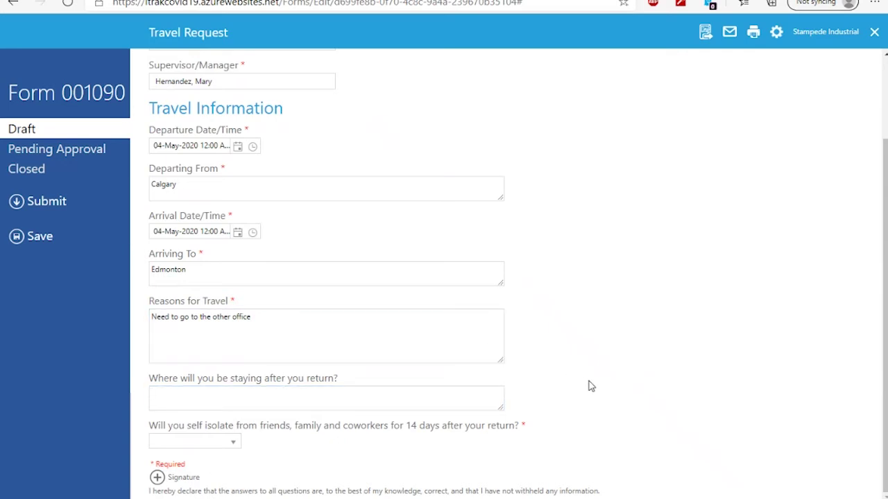
{"action": "type", "text": "At home"}
{"action": "left_click", "coordinate": [234, 444]}
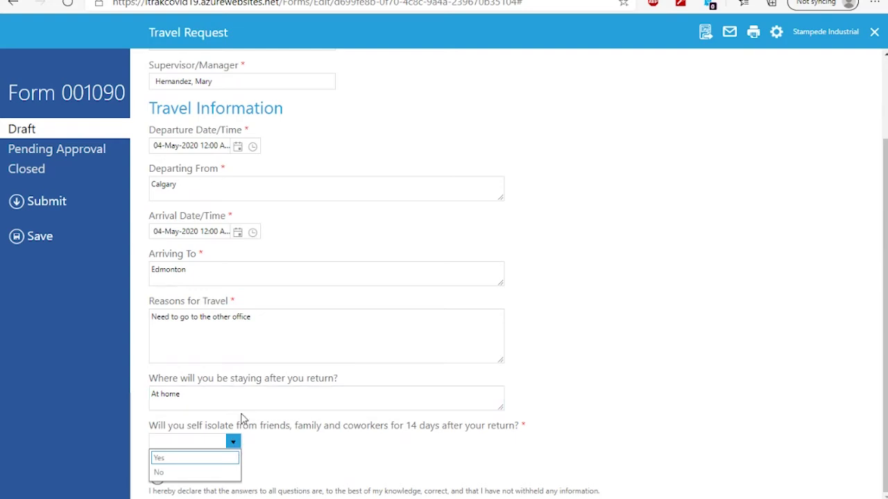
{"action": "left_click", "coordinate": [209, 460]}
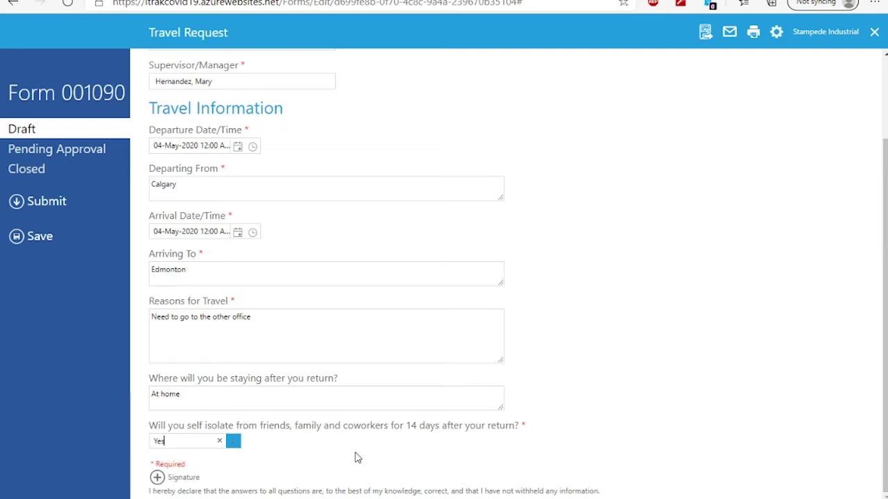
- Add the employee's handwritten signature to the Travel Request declaration and submit the form for approval
{"action": "left_click", "coordinate": [181, 478]}
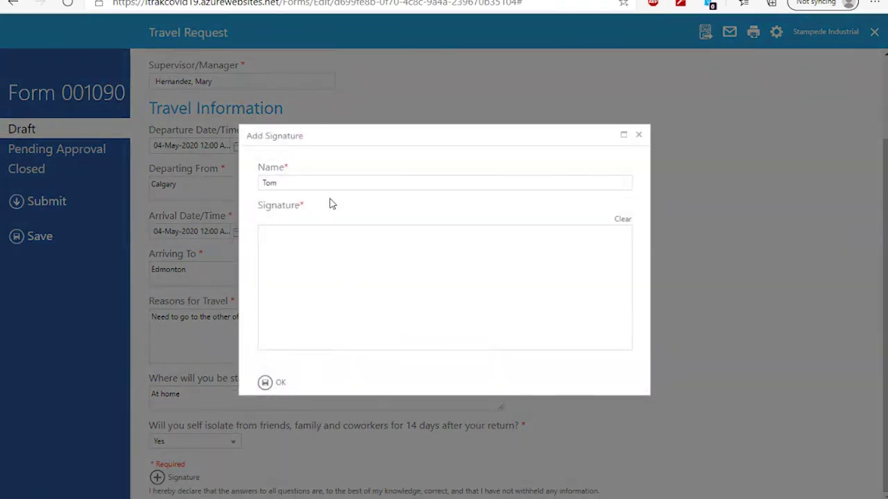
{"action": "left_click_drag", "start_coordinate": [285, 246], "coordinate": [383, 248]}
{"action": "mouse_move", "coordinate": [323, 251]}
{"action": "left_mouse_down"}
{"action": "mouse_move", "coordinate": [344, 305]}
{"action": "mouse_move", "coordinate": [386, 270]}
{"action": "mouse_move", "coordinate": [410, 284]}
{"action": "left_mouse_up"}
{"action": "left_click", "coordinate": [281, 384]}
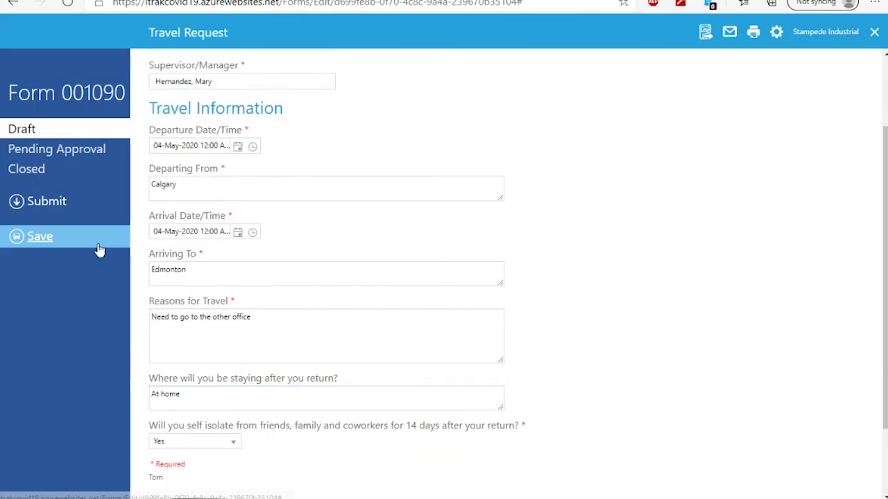
{"action": "left_click", "coordinate": [56, 203]}
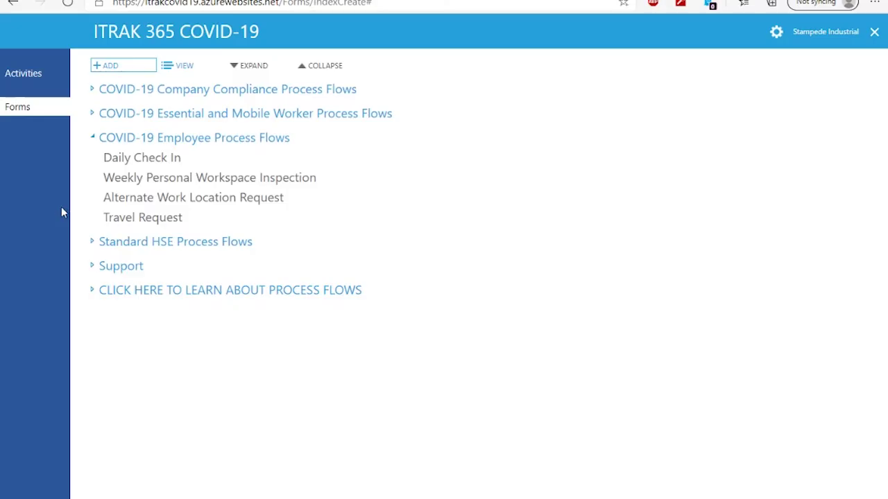
- Create a new Weekly Personal Workspace Inspection under the COVID-19 Employee Process Flows and save it as a draft
{"action": "left_click", "coordinate": [138, 182]}
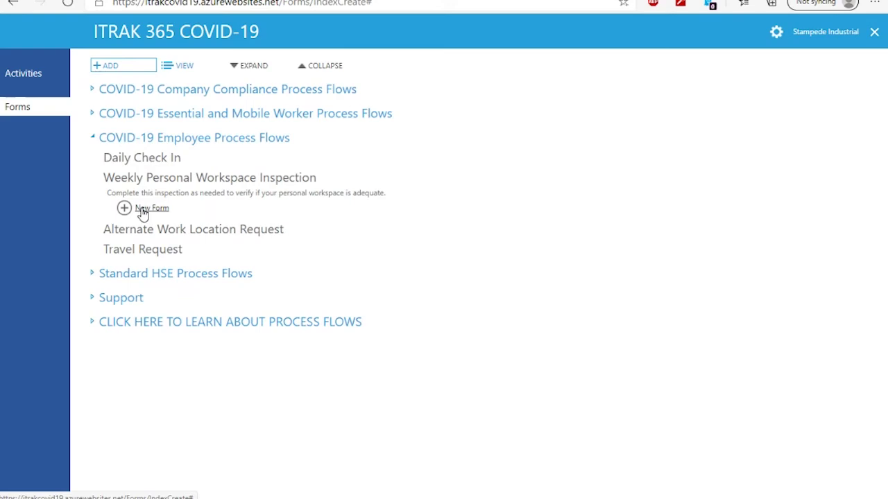
{"action": "left_click", "coordinate": [145, 210]}
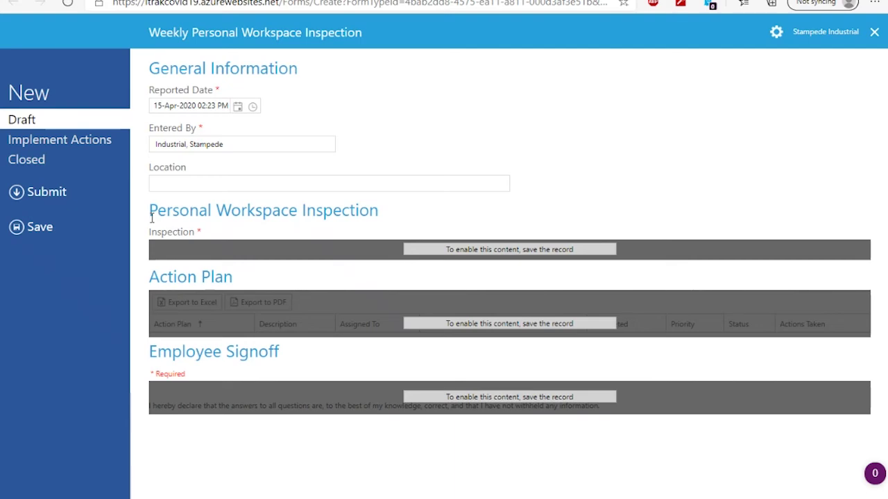
{"action": "left_click", "coordinate": [32, 229]}
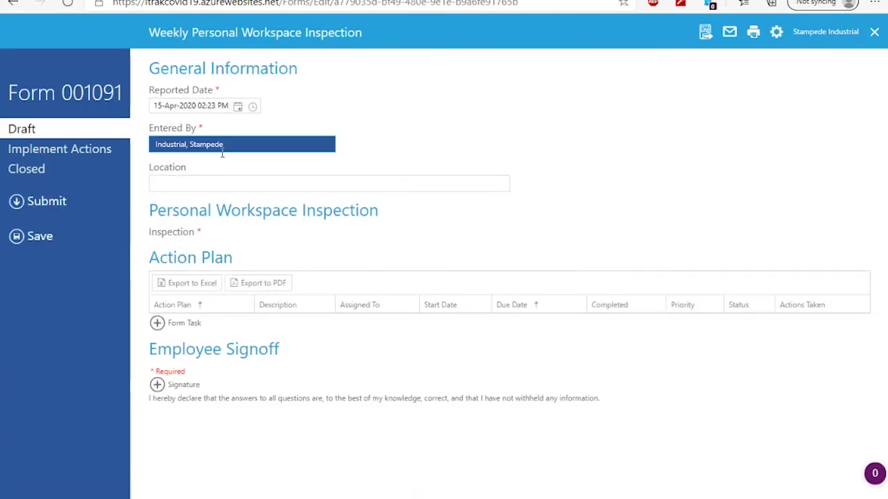
- Set the inspection's location by entering the home street address and saving it
{"action": "left_click", "coordinate": [214, 184]}
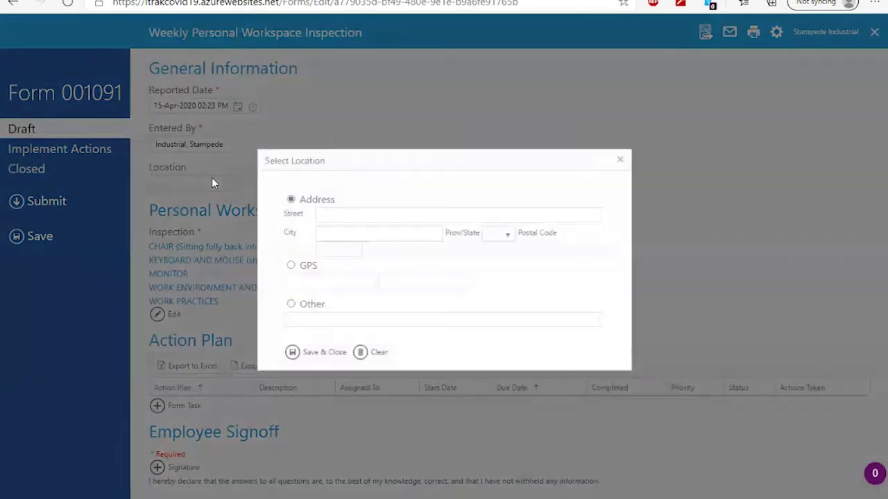
{"action": "type", "text": "1234"}
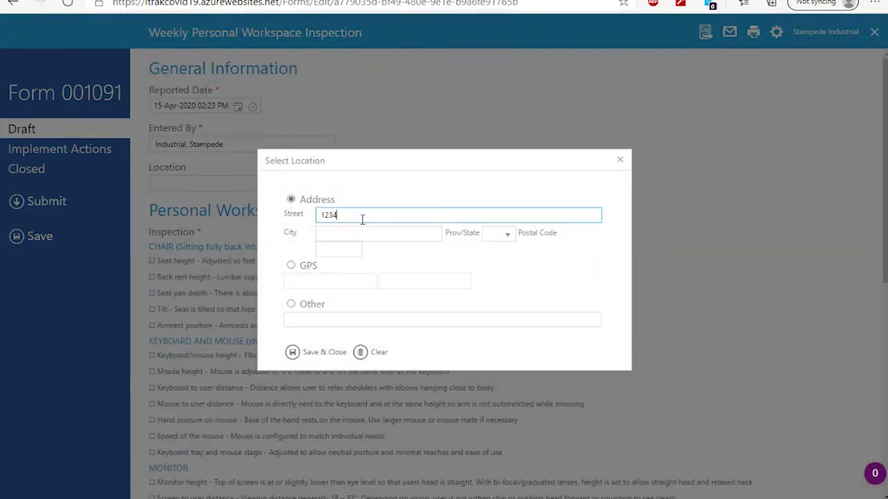
{"action": "type", "text": " Home st"}
{"action": "left_click", "coordinate": [323, 352]}
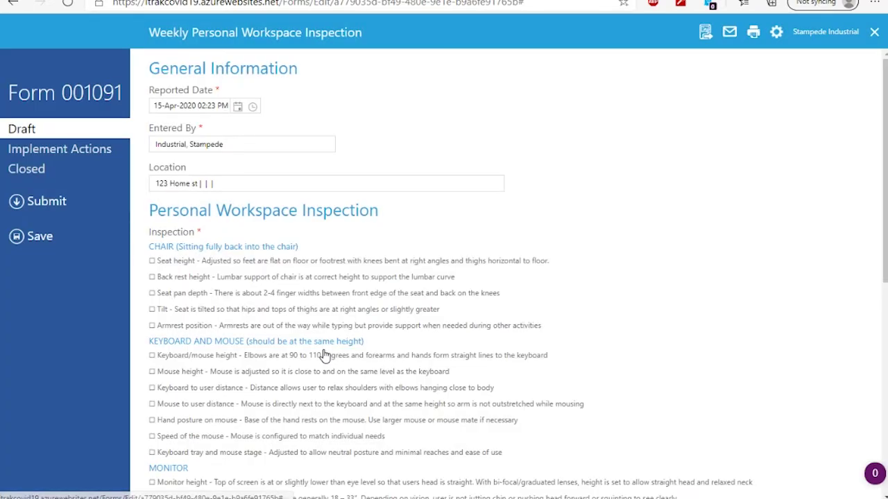
- Open the inspection checklist for editing and answer Yes to all five CHAIR items, from seat height to armrest position
{"action": "scroll", "coordinate": [306, 257], "scroll_direction": "down", "scroll_amount": 1}
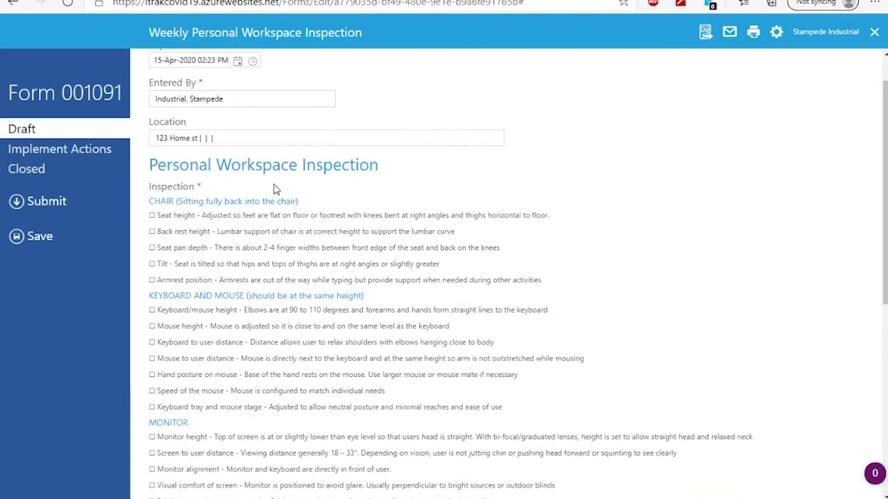
{"action": "scroll", "coordinate": [273, 188], "scroll_direction": "down", "scroll_amount": 3}
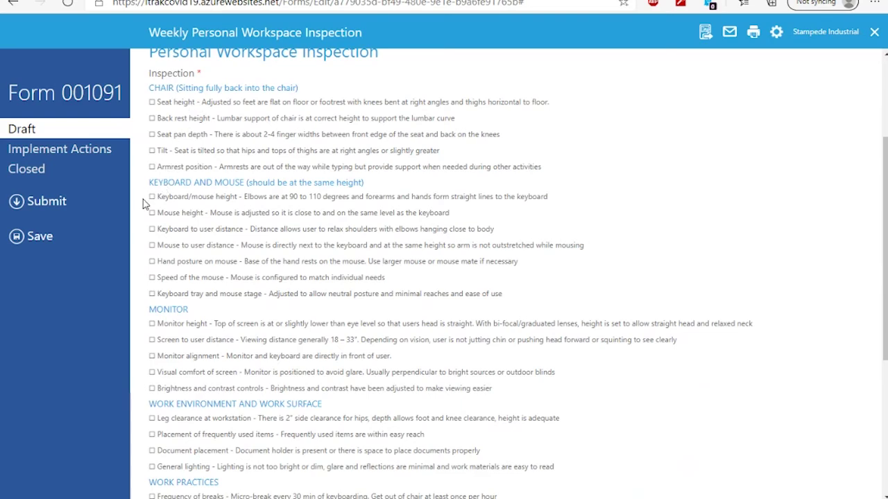
{"action": "scroll", "coordinate": [248, 241], "scroll_direction": "down", "scroll_amount": 1}
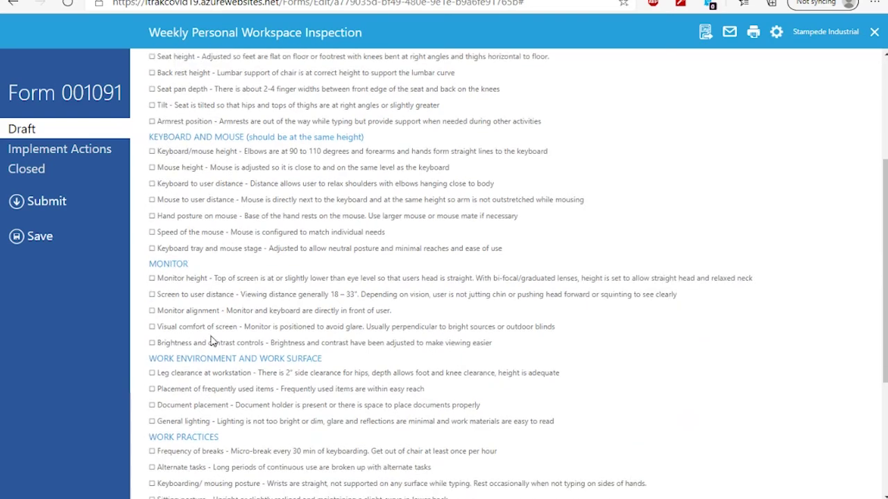
{"action": "scroll", "coordinate": [212, 341], "scroll_direction": "down", "scroll_amount": 1}
{"action": "scroll", "coordinate": [212, 361], "scroll_direction": "down", "scroll_amount": 2}
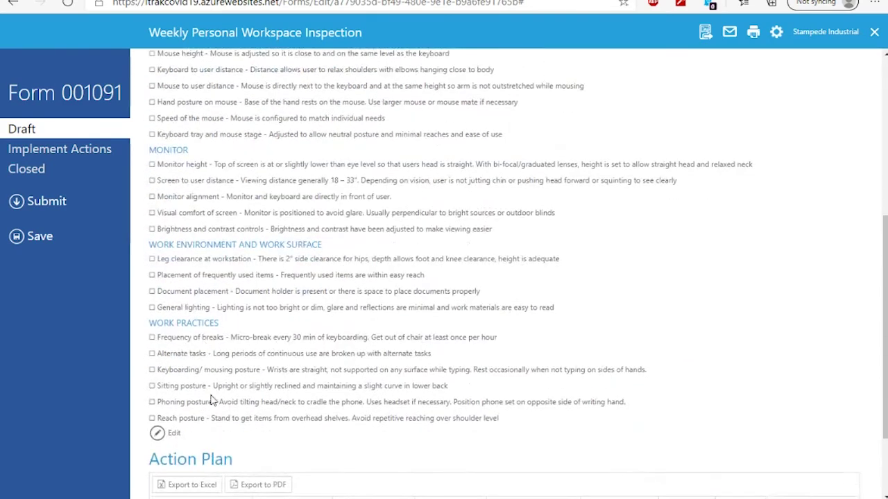
{"action": "left_click", "coordinate": [172, 437]}
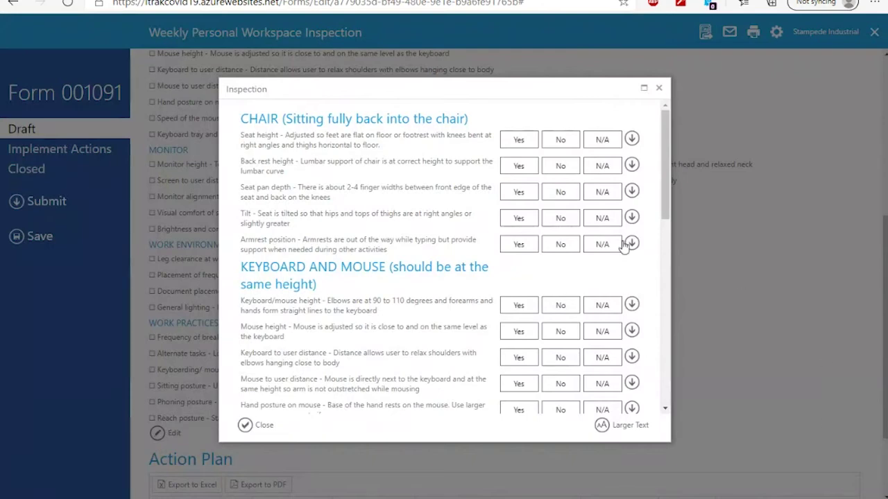
{"action": "left_click", "coordinate": [527, 219]}
{"action": "left_click", "coordinate": [556, 244]}
{"action": "left_click", "coordinate": [520, 167]}
{"action": "left_click", "coordinate": [523, 141]}
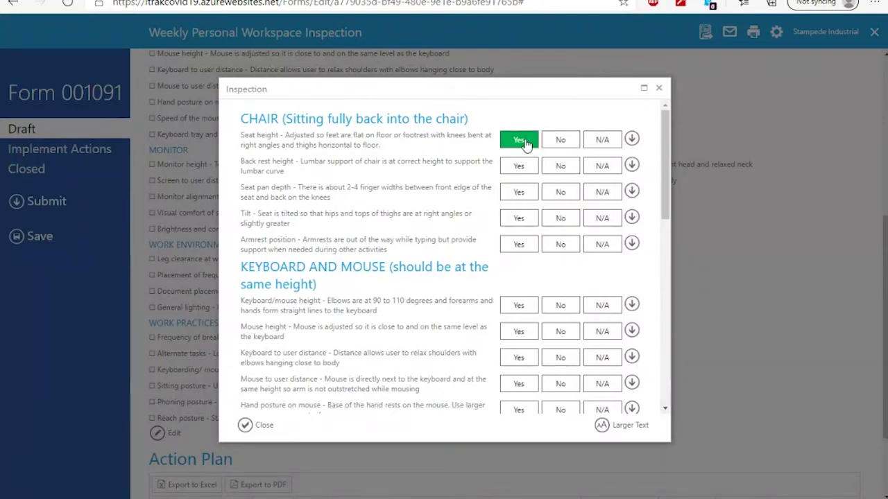
{"action": "left_click", "coordinate": [520, 167]}
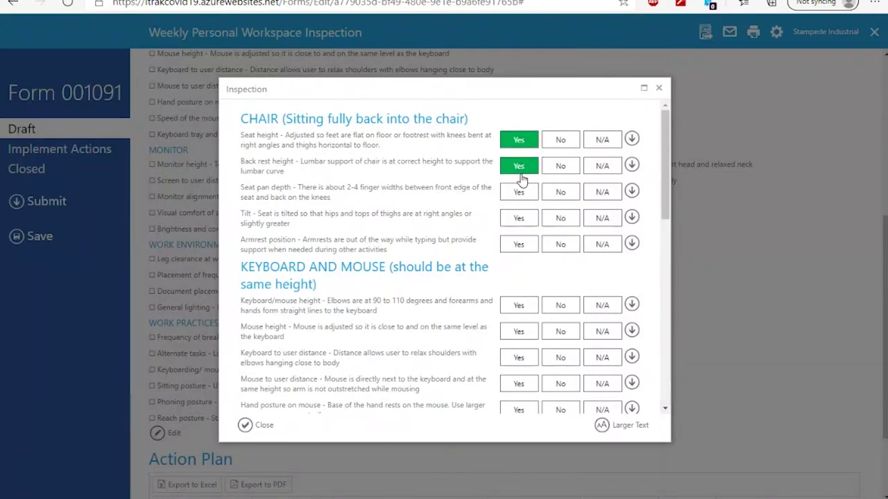
{"action": "left_click", "coordinate": [521, 194]}
{"action": "left_click", "coordinate": [522, 219]}
{"action": "left_click", "coordinate": [523, 244]}
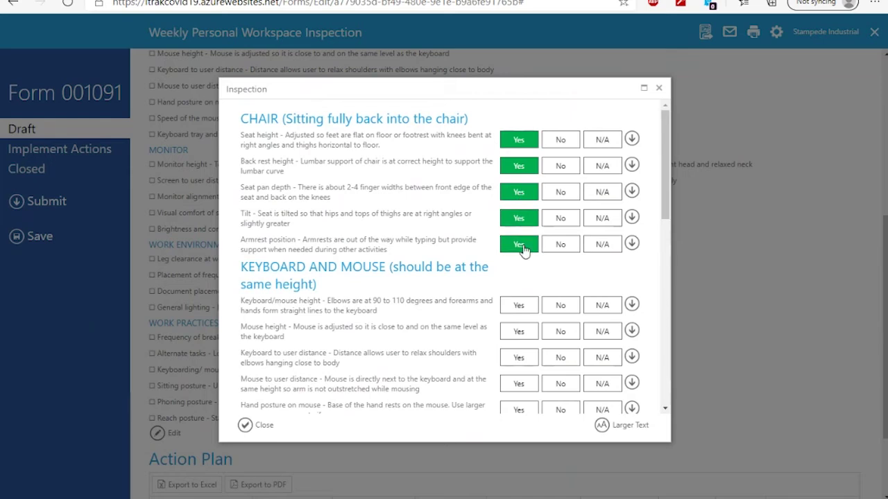
- Answer Yes to all seven KEYBOARD AND MOUSE items, from keyboard/mouse height to keyboard tray and mouse stage
{"action": "scroll", "coordinate": [543, 283], "scroll_direction": "down", "scroll_amount": 1}
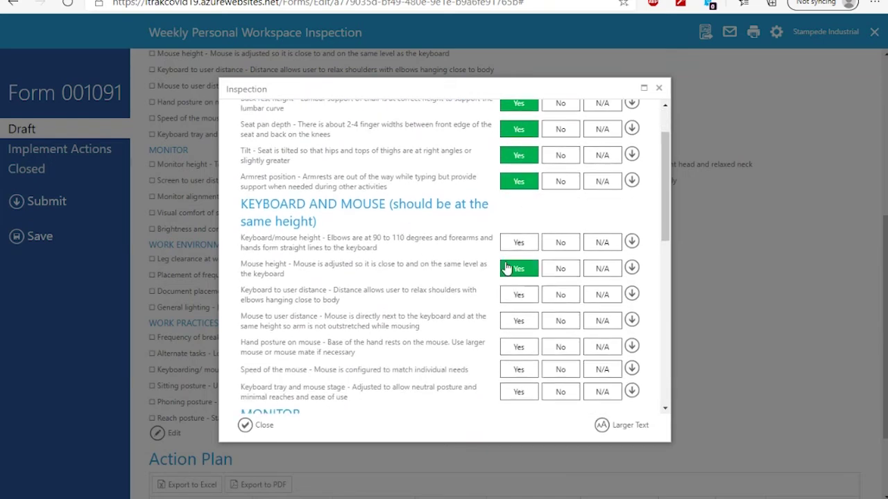
{"action": "left_click", "coordinate": [515, 246]}
{"action": "left_click", "coordinate": [518, 268]}
{"action": "left_click", "coordinate": [519, 295]}
{"action": "left_click", "coordinate": [518, 320]}
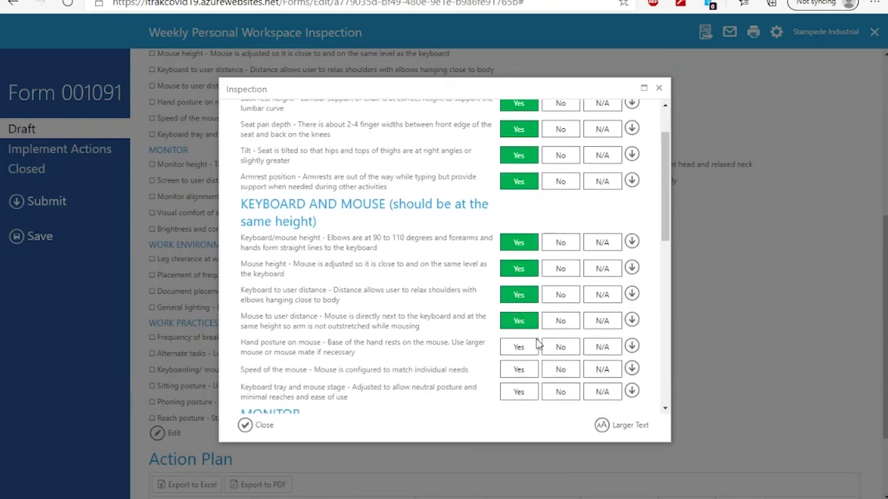
{"action": "scroll", "coordinate": [530, 339], "scroll_direction": "down", "scroll_amount": 1}
{"action": "left_click", "coordinate": [520, 300]}
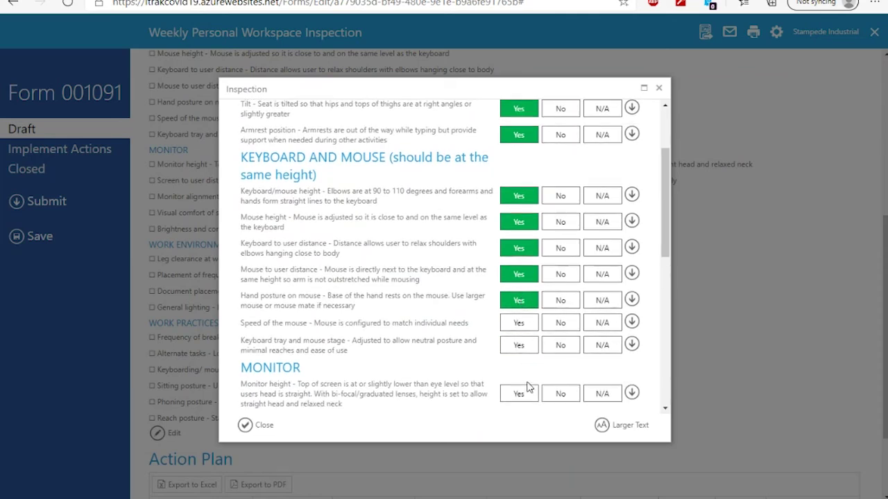
{"action": "left_click", "coordinate": [517, 323]}
{"action": "left_click", "coordinate": [516, 345]}
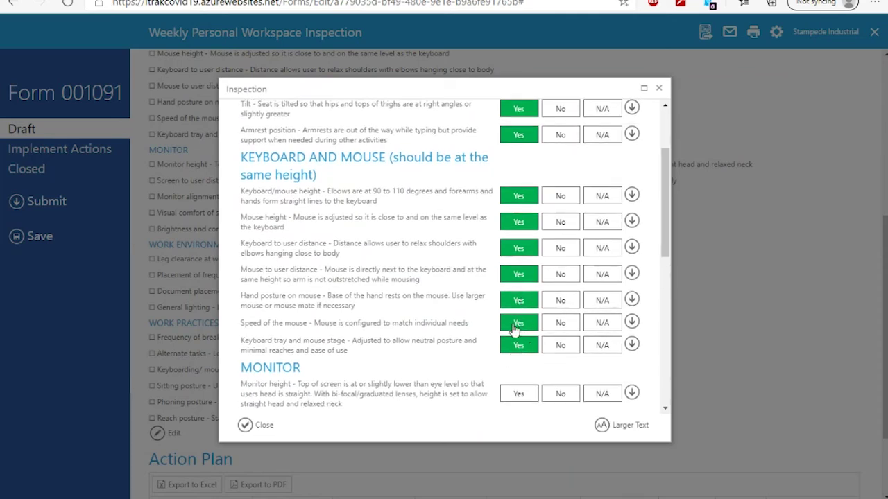
- Answer No for Monitor height and Yes for Screen to user distance, and start a new action for the Monitor height item
{"action": "scroll", "coordinate": [499, 333], "scroll_direction": "down", "scroll_amount": 1}
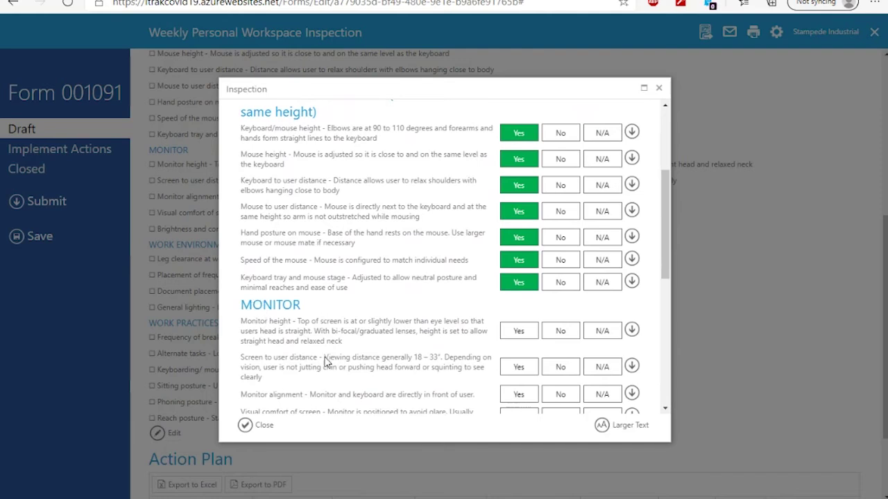
{"action": "left_click", "coordinate": [559, 333]}
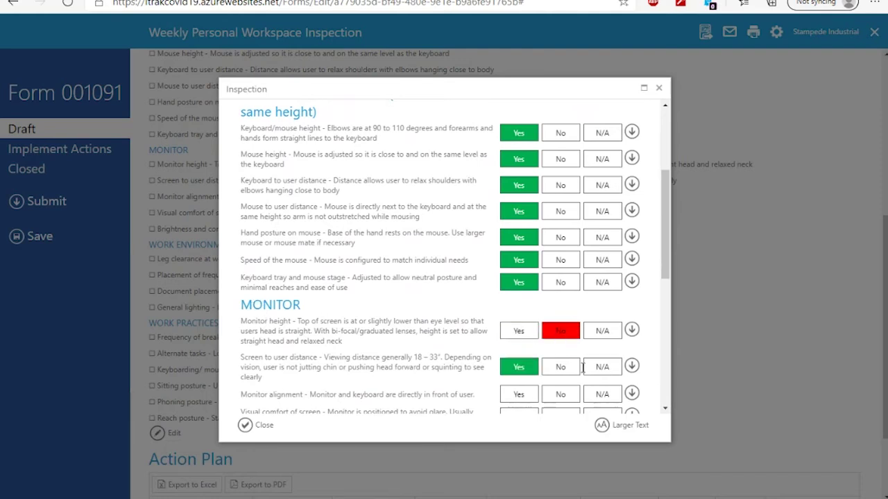
{"action": "left_click", "coordinate": [631, 332]}
{"action": "scroll", "coordinate": [475, 394], "scroll_direction": "down", "scroll_amount": 1}
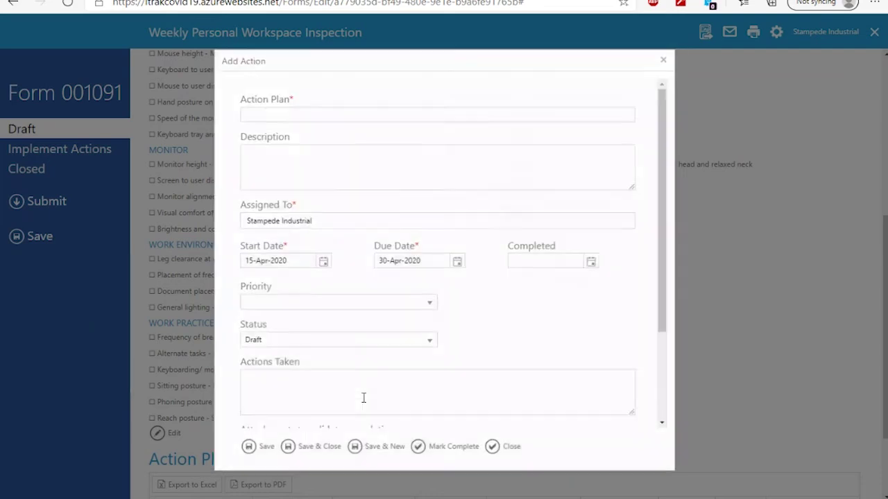
- Title the action plan "Monitor stand required" and describe it as "Need to control monitor height"
{"action": "type", "text": "Monitor s"}
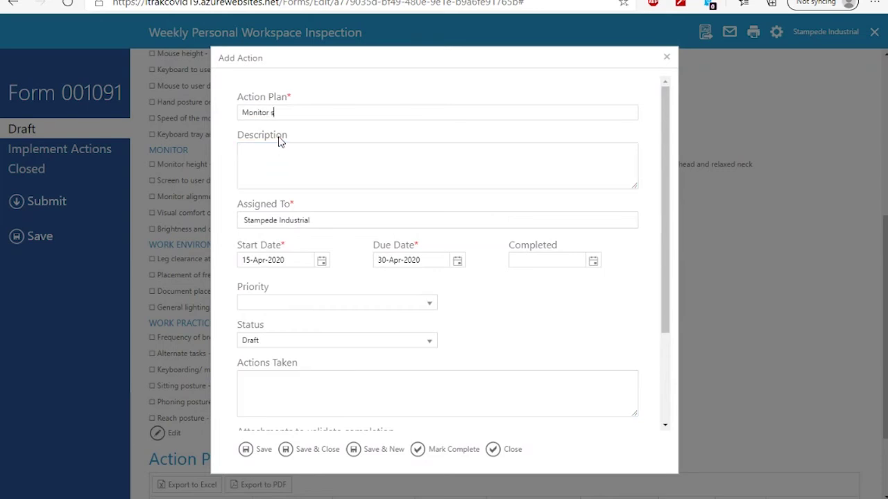
{"action": "type", "text": "ired"}
{"action": "left_click", "coordinate": [309, 149]}
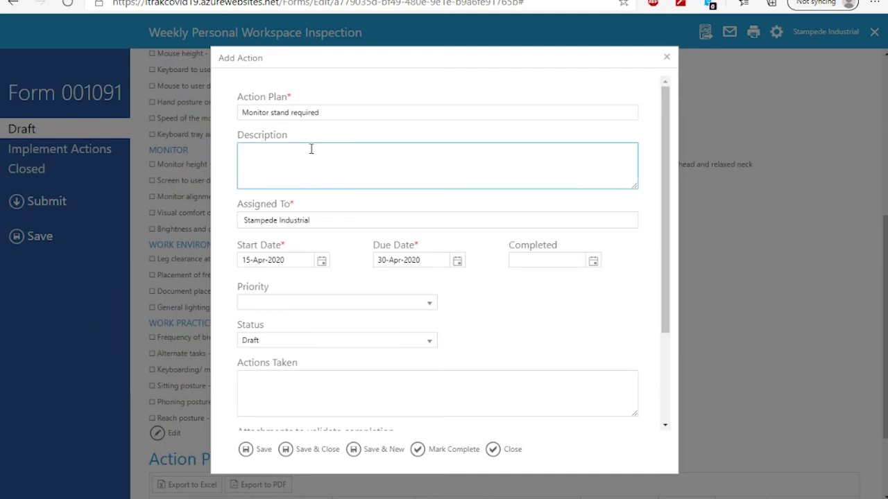
{"action": "type", "text": "Need to control monitor height"}
{"action": "left_click", "coordinate": [333, 220]}
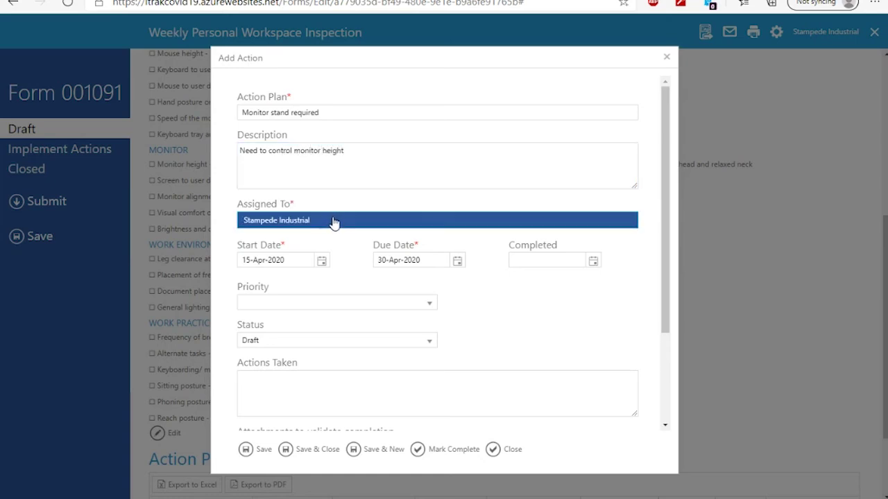
{"action": "left_click", "coordinate": [333, 220]}
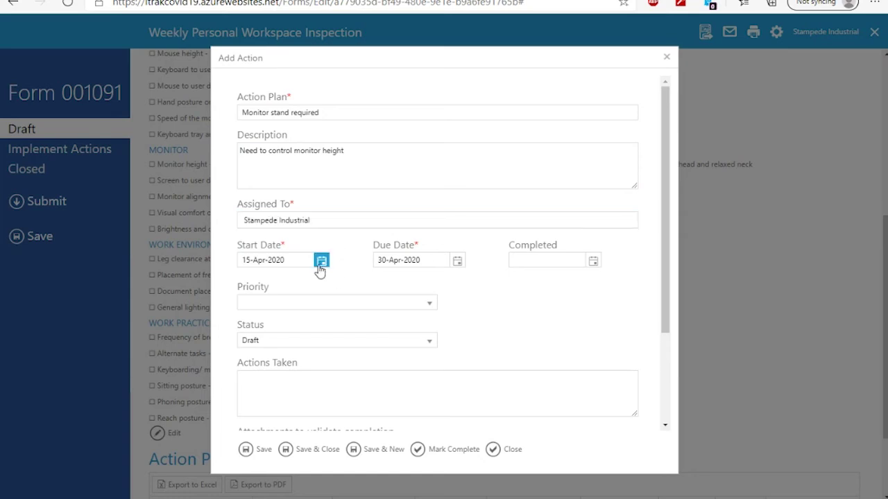
- Set the action's due date to 17-Apr-2020, its priority to Normal and its status to In Progress
{"action": "left_click", "coordinate": [457, 262]}
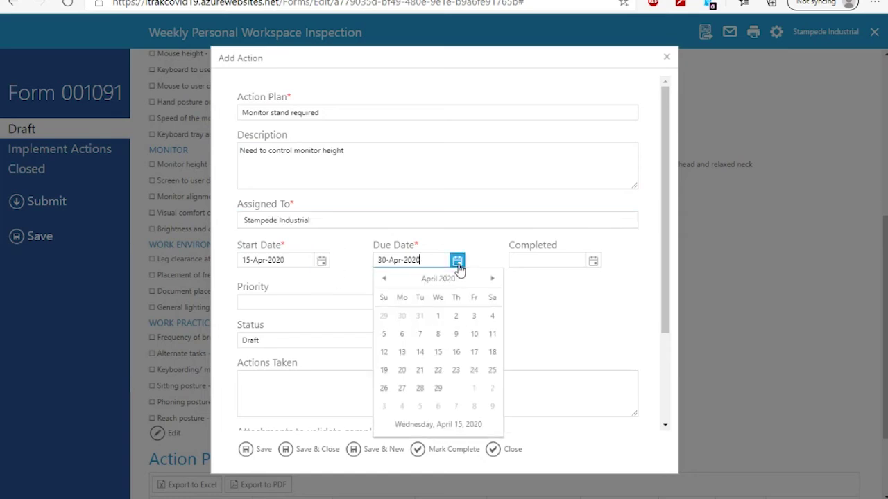
{"action": "left_click", "coordinate": [475, 351]}
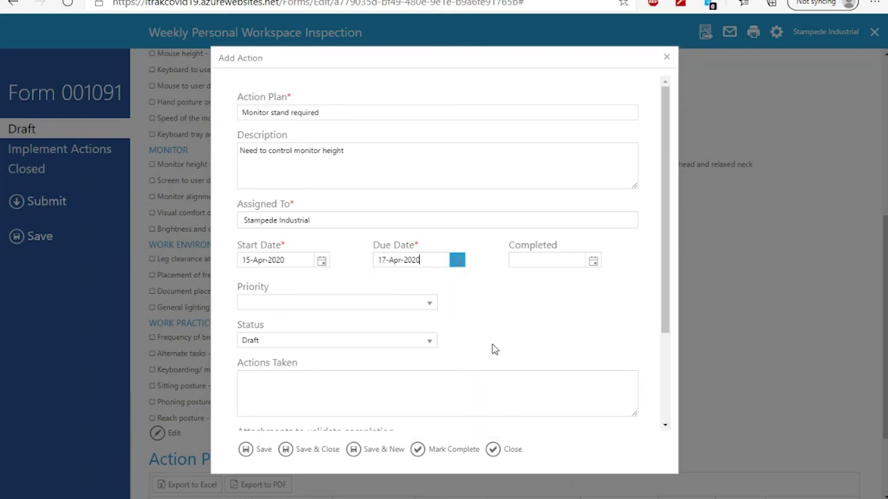
{"action": "left_click", "coordinate": [431, 305]}
{"action": "left_click", "coordinate": [360, 334]}
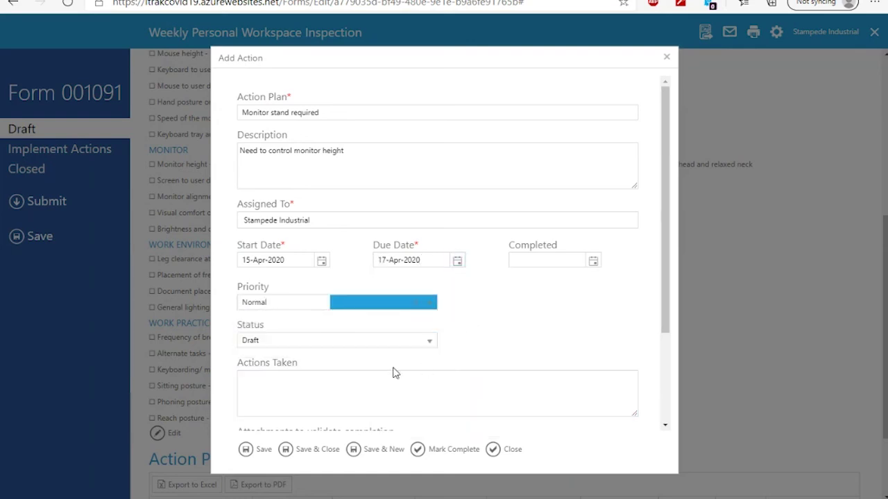
{"action": "left_click", "coordinate": [430, 342]}
{"action": "left_click", "coordinate": [378, 386]}
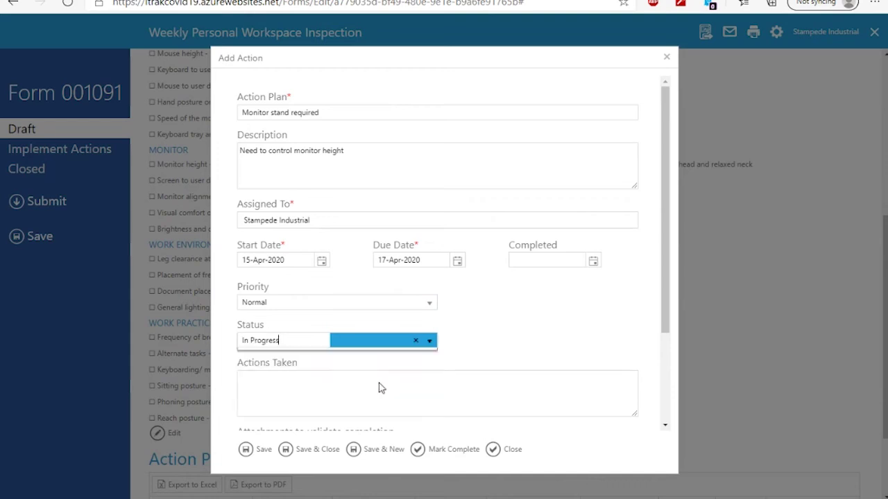
- Enter "Looking to buy one" as the actions taken for the monitor stand action, then save and close it
{"action": "left_click", "coordinate": [509, 372]}
{"action": "scroll", "coordinate": [542, 359], "scroll_direction": "down", "scroll_amount": 1}
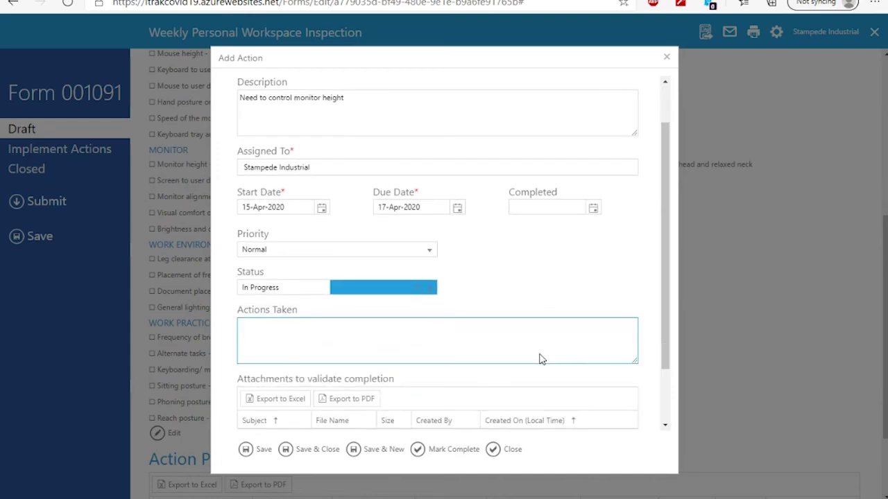
{"action": "scroll", "coordinate": [527, 357], "scroll_direction": "down", "scroll_amount": 1}
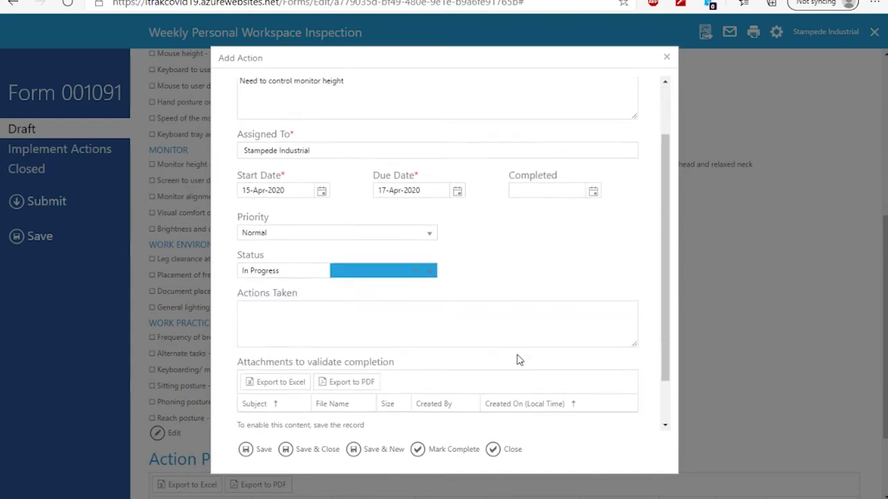
{"action": "left_click", "coordinate": [422, 331]}
{"action": "type", "text": "Looking"}
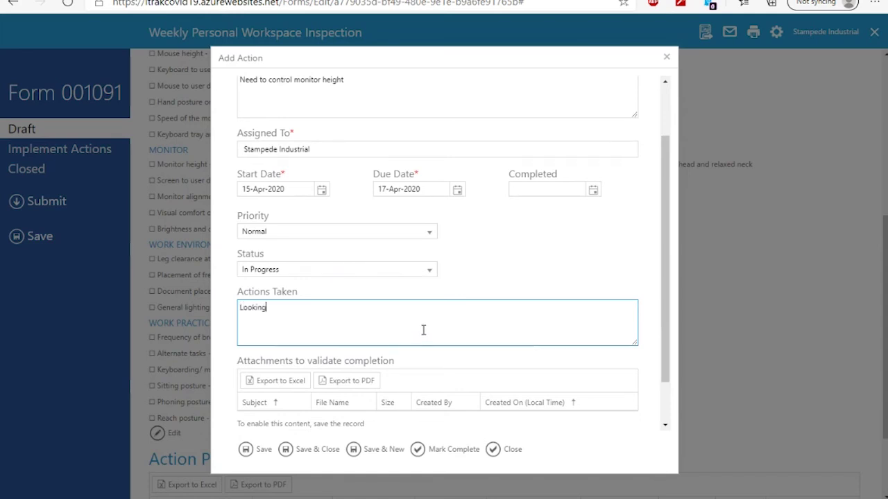
{"action": "type", "text": " to buy one"}
{"action": "scroll", "coordinate": [426, 335], "scroll_direction": "down", "scroll_amount": 2}
{"action": "scroll", "coordinate": [426, 335], "scroll_direction": "down", "scroll_amount": 1}
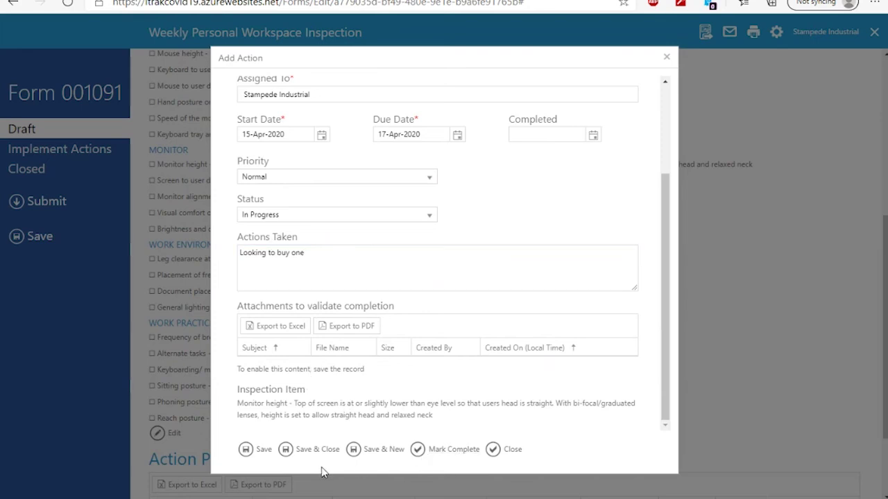
{"action": "left_click", "coordinate": [313, 451]}
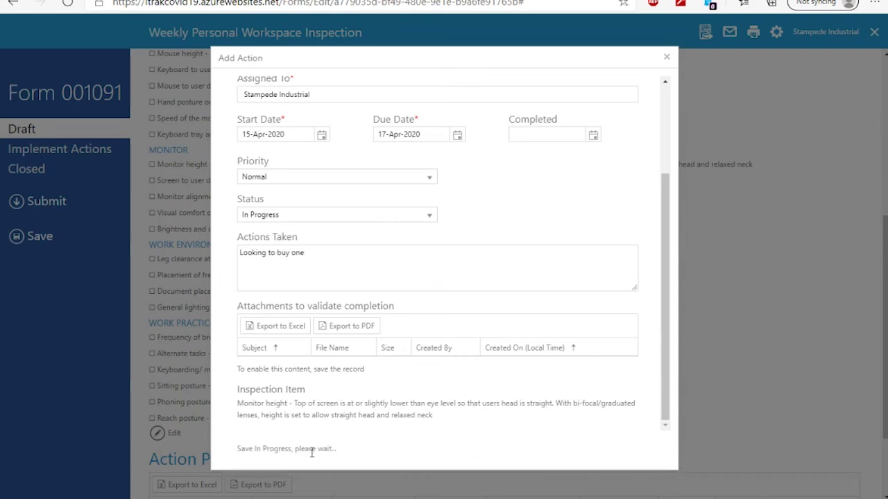
- Answer Yes to the four remaining MONITOR items, from Screen to user distance to Brightness and contrast controls
{"action": "scroll", "coordinate": [618, 303], "scroll_direction": "down", "scroll_amount": 3}
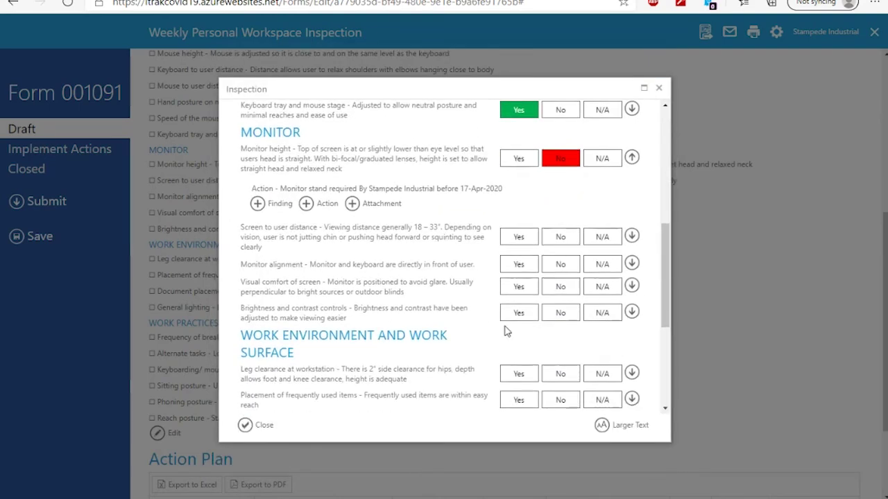
{"action": "left_click", "coordinate": [524, 238]}
{"action": "left_click", "coordinate": [520, 264]}
{"action": "left_click", "coordinate": [519, 286]}
{"action": "left_click", "coordinate": [521, 313]}
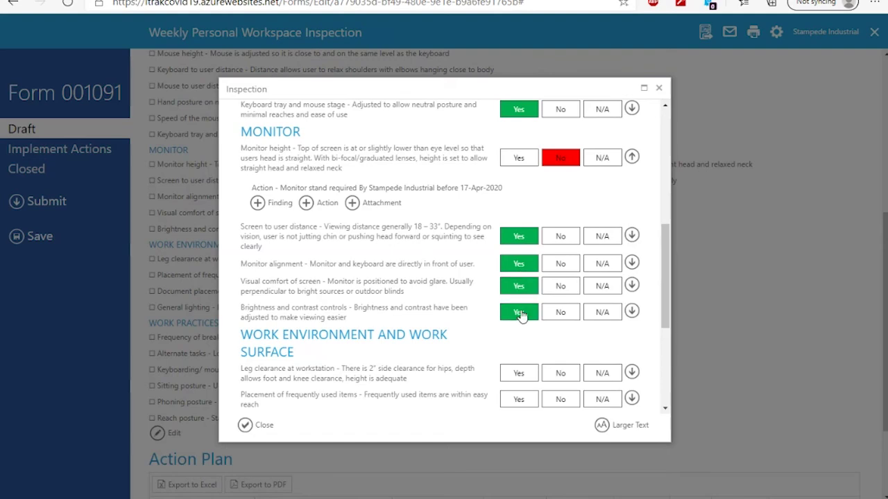
- Answer Yes to all four WORK ENVIRONMENT AND WORK SURFACE items, from Leg clearance at workstation to General lighting
{"action": "scroll", "coordinate": [525, 331], "scroll_direction": "down", "scroll_amount": 2}
{"action": "left_click", "coordinate": [520, 247]}
{"action": "left_click", "coordinate": [523, 274]}
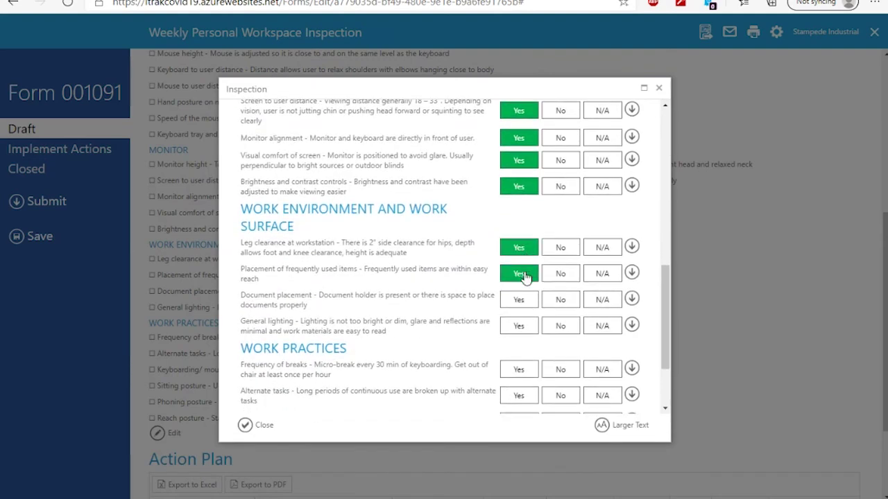
{"action": "left_click", "coordinate": [519, 299]}
{"action": "left_click", "coordinate": [521, 326]}
- Answer N/A to all six WORK PRACTICES items, from Frequency of breaks to Reach posture, and close the inspection checklist
{"action": "scroll", "coordinate": [597, 313], "scroll_direction": "down", "scroll_amount": 2}
{"action": "left_click", "coordinate": [577, 268]}
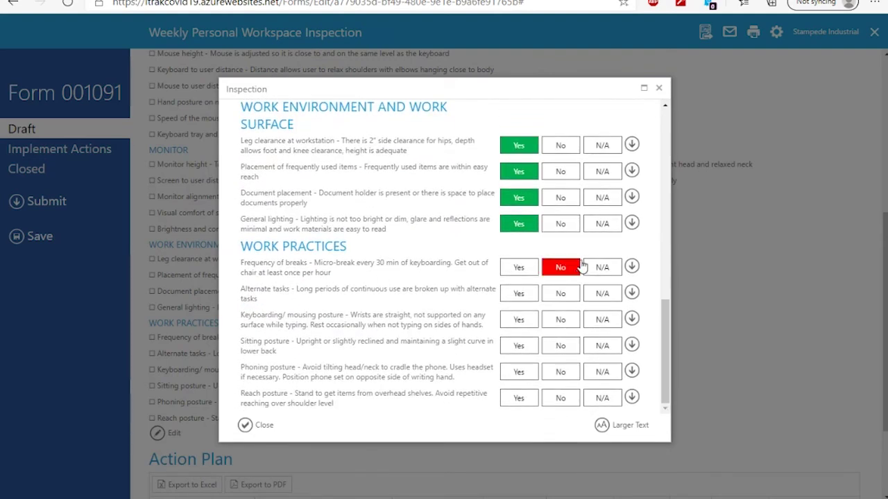
{"action": "left_click", "coordinate": [600, 267]}
{"action": "left_click", "coordinate": [602, 293]}
{"action": "left_click", "coordinate": [602, 319]}
{"action": "left_click", "coordinate": [602, 345]}
{"action": "left_click", "coordinate": [608, 372]}
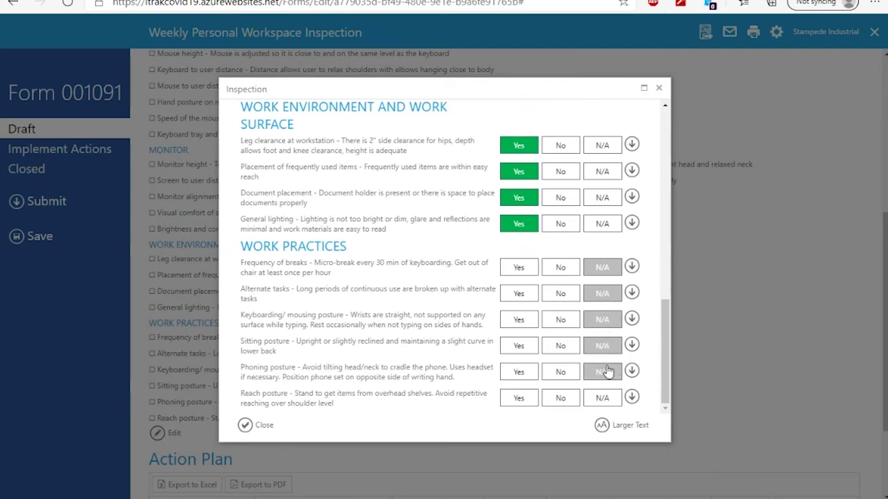
{"action": "left_click", "coordinate": [605, 399]}
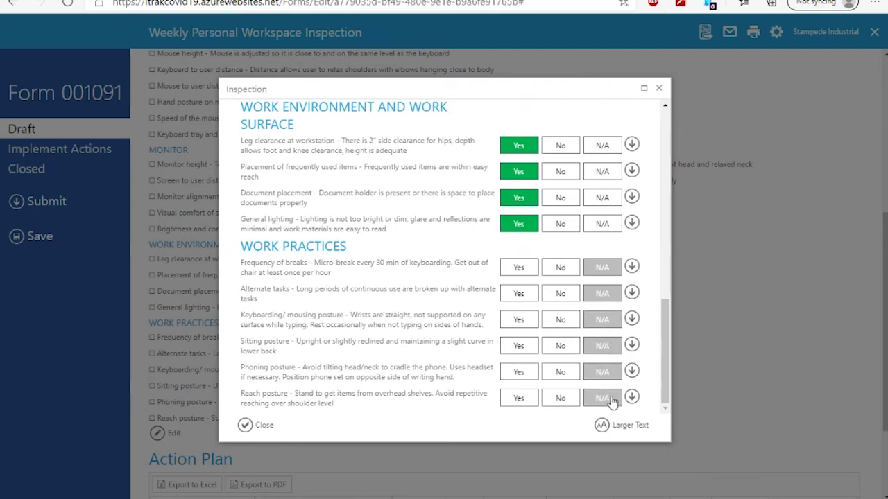
{"action": "left_click", "coordinate": [263, 426]}
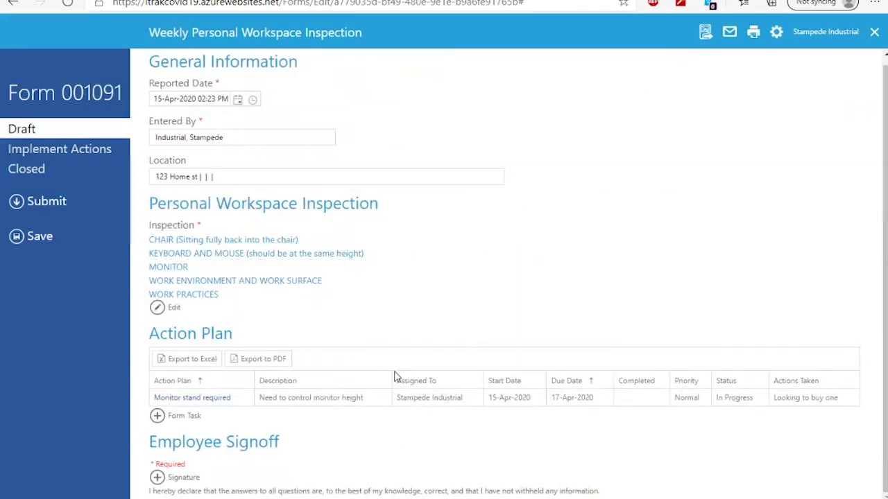
- Complete the Employee Signoff with the employee's name and a hand-drawn signature, and submit the Weekly Personal Workspace Inspection
{"action": "scroll", "coordinate": [206, 289], "scroll_direction": "down", "scroll_amount": 5}
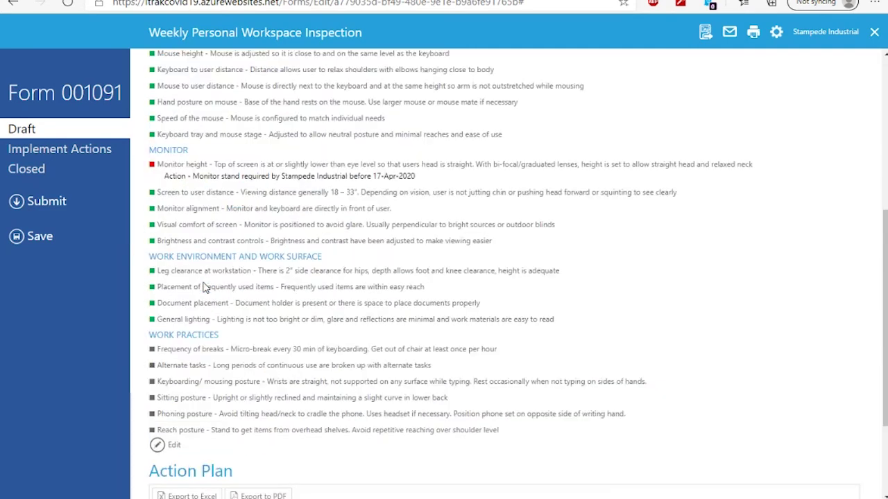
{"action": "scroll", "coordinate": [273, 187], "scroll_direction": "up", "scroll_amount": 3}
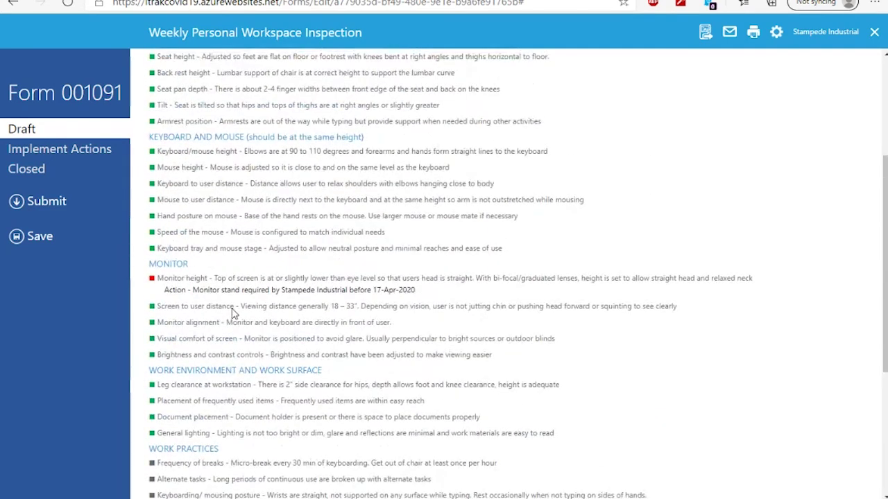
{"action": "scroll", "coordinate": [232, 314], "scroll_direction": "down", "scroll_amount": 6}
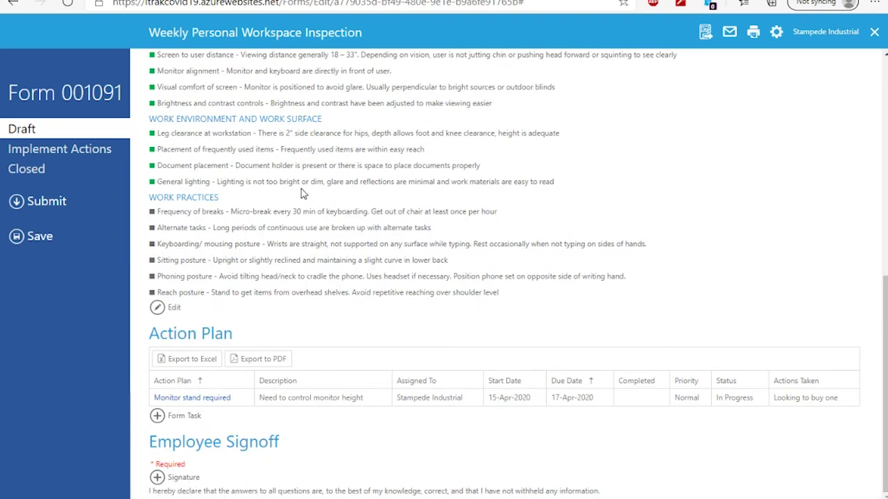
{"action": "left_click", "coordinate": [182, 480]}
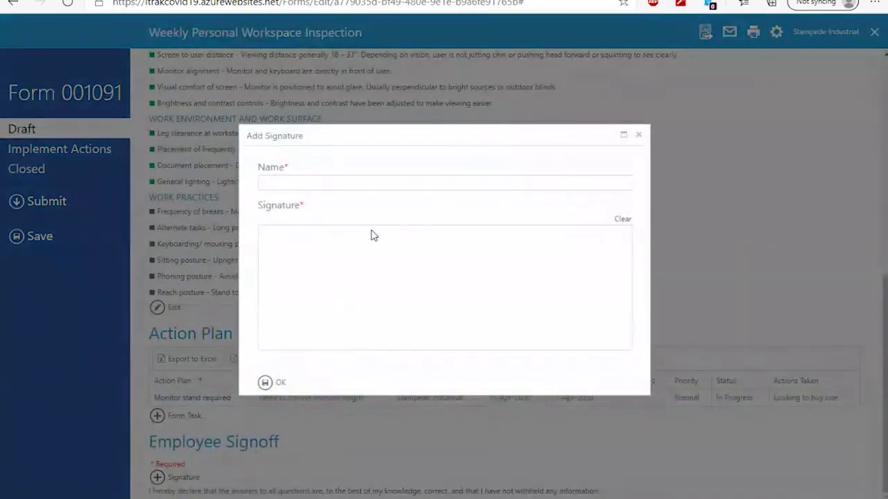
{"action": "type", "text": "Tom"}
{"action": "mouse_move", "coordinate": [296, 239]}
{"action": "left_mouse_down"}
{"action": "mouse_move", "coordinate": [366, 239]}
{"action": "mouse_move", "coordinate": [327, 293]}
{"action": "left_mouse_up"}
{"action": "mouse_move", "coordinate": [362, 257]}
{"action": "left_mouse_down"}
{"action": "mouse_move", "coordinate": [368, 275]}
{"action": "mouse_move", "coordinate": [407, 274]}
{"action": "left_mouse_up"}
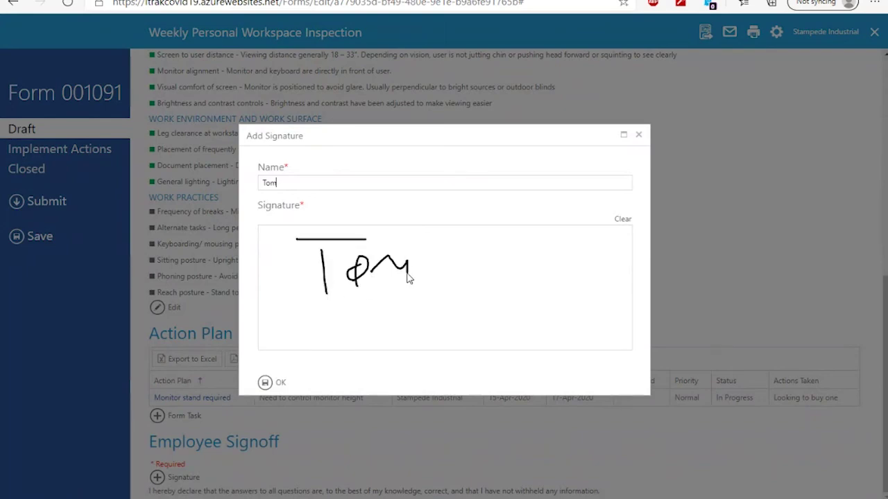
{"action": "left_click", "coordinate": [280, 386]}
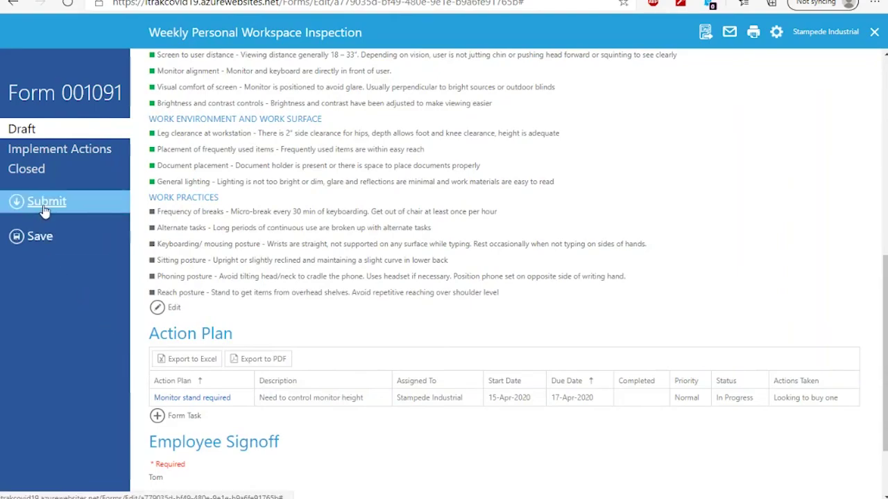
{"action": "left_click", "coordinate": [43, 208]}
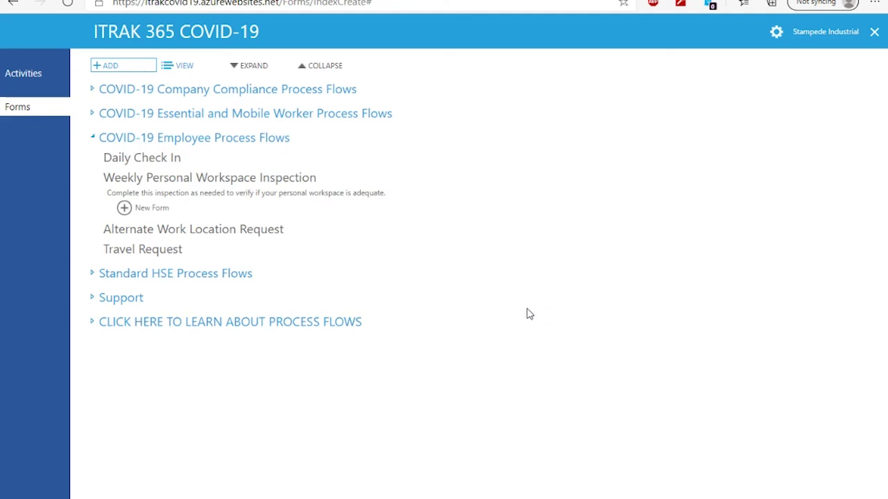
- Look through the Company Compliance, Essential and Mobile Worker, Employee and Standard HSE process flow groups, and view the assigned actions under Activities
{"action": "left_click", "coordinate": [186, 90]}
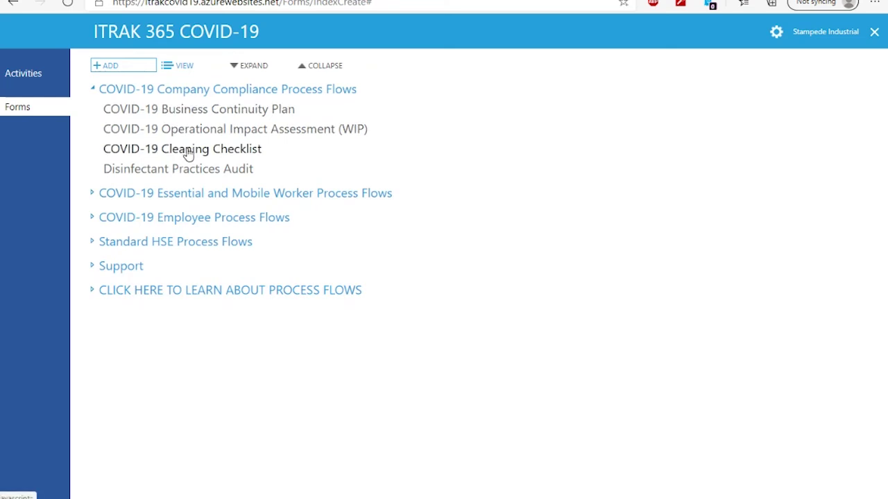
{"action": "left_click", "coordinate": [193, 199]}
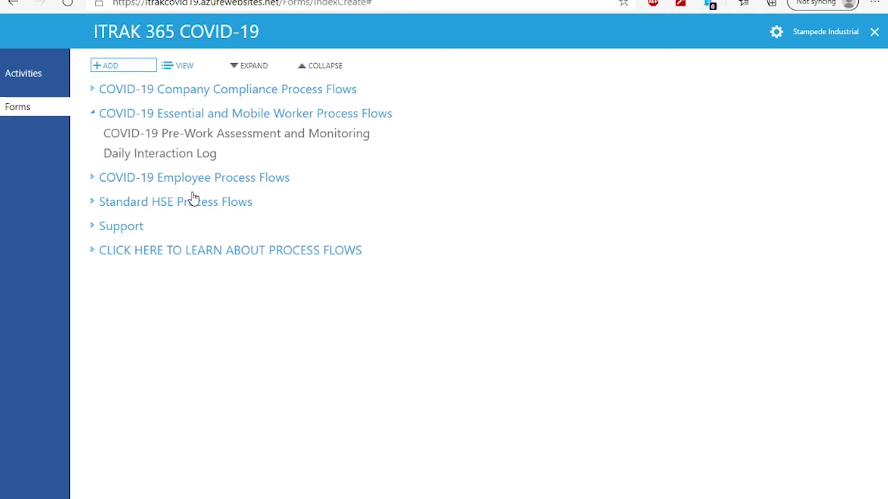
{"action": "left_click", "coordinate": [232, 180]}
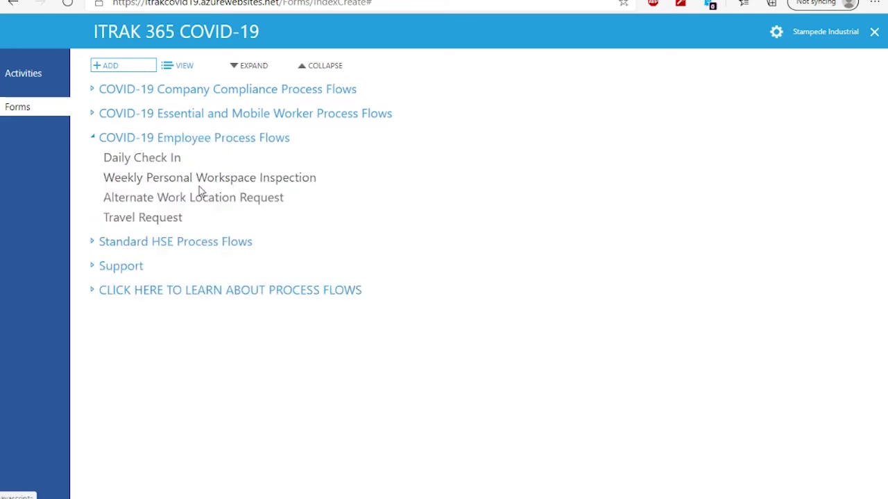
{"action": "left_click", "coordinate": [170, 243]}
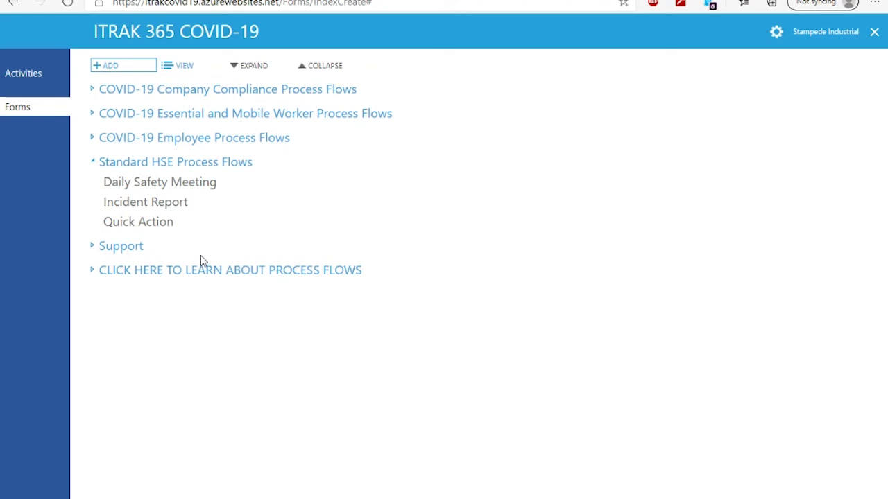
{"action": "left_click", "coordinate": [35, 80]}
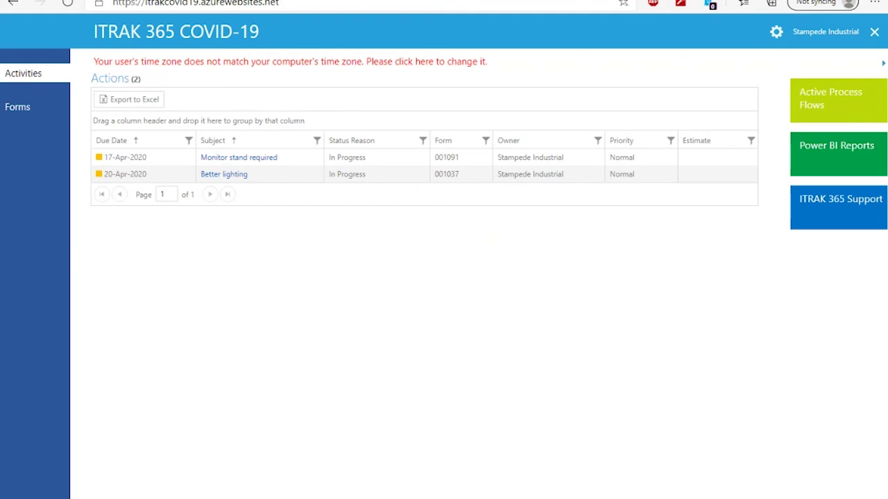
- Switch to the Power BI Covid Example report and view the Covid Assessment, Daily Interaction Log, Daily Check In and Travel Request pages
{"action": "left_click", "coordinate": [416, 1]}
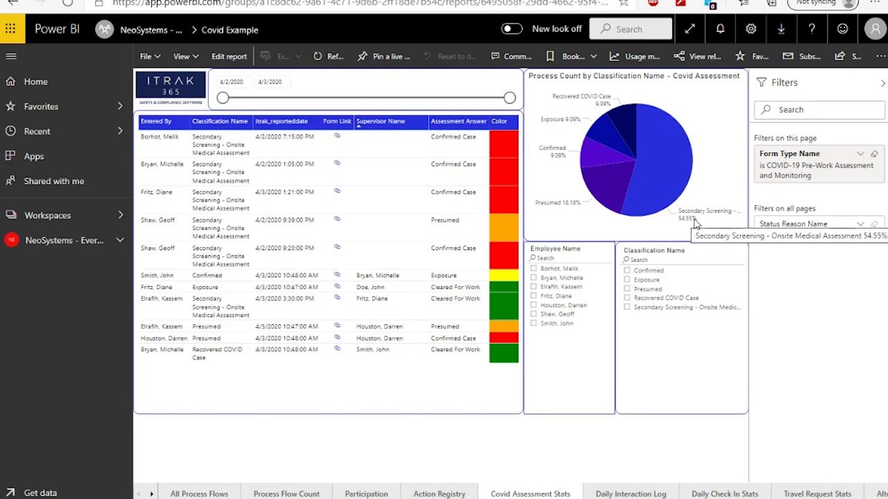
{"action": "left_click", "coordinate": [630, 494]}
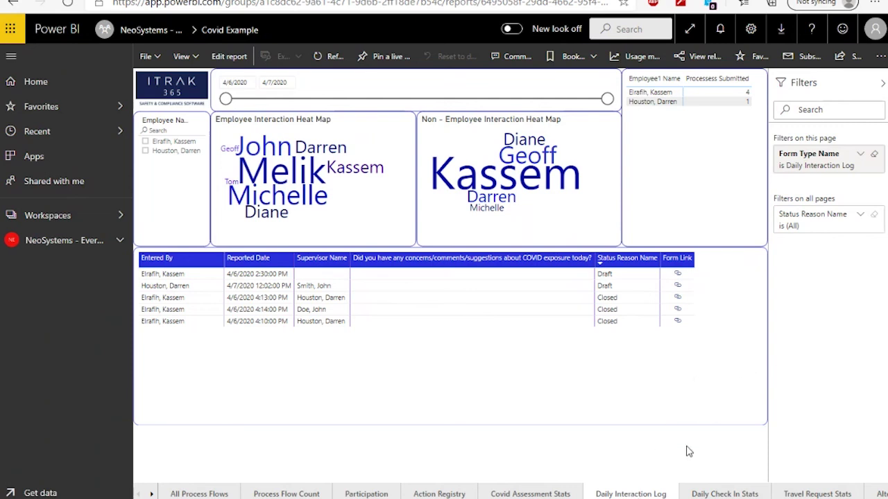
{"action": "left_click", "coordinate": [722, 494]}
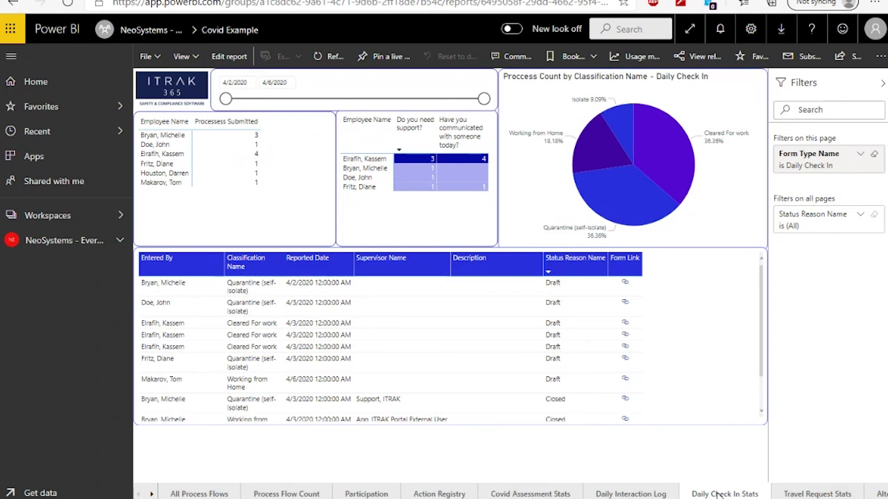
{"action": "left_click", "coordinate": [813, 493]}
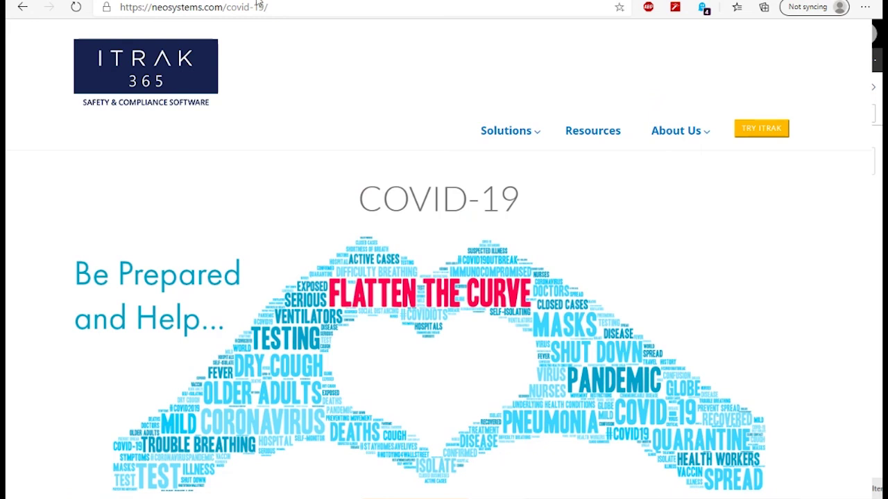
- Examine the neosystems.com COVID-19 page for its list of process flows, the webinar announcement and the contact section
{"action": "left_click", "coordinate": [302, 12]}
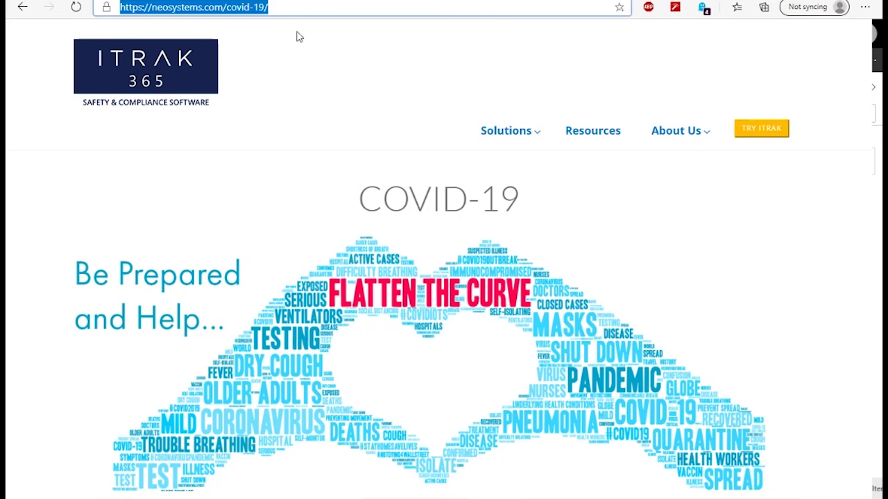
{"action": "scroll", "coordinate": [409, 222], "scroll_direction": "down", "scroll_amount": 1}
{"action": "scroll", "coordinate": [409, 222], "scroll_direction": "down", "scroll_amount": 5}
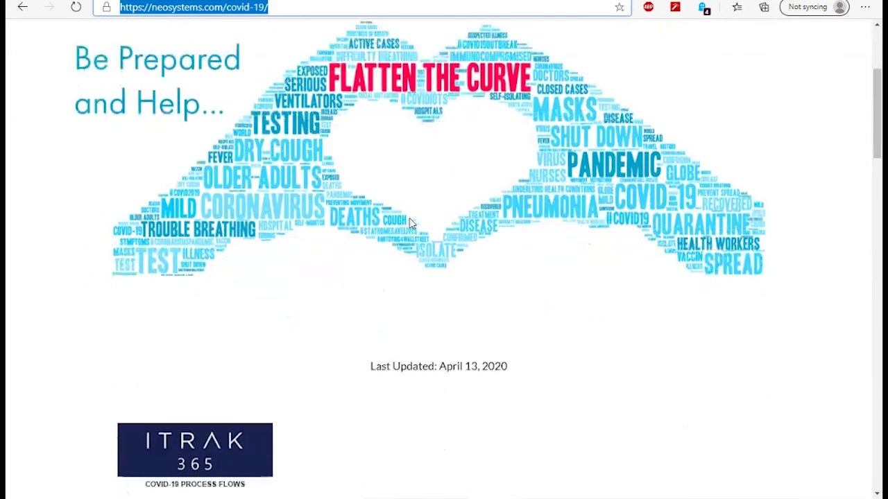
{"action": "scroll", "coordinate": [409, 223], "scroll_direction": "down", "scroll_amount": 1}
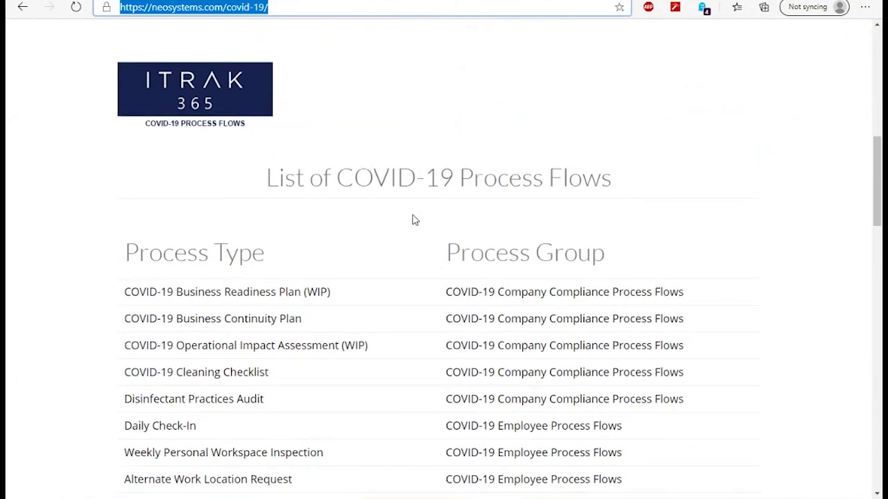
{"action": "scroll", "coordinate": [414, 220], "scroll_direction": "down", "scroll_amount": 2}
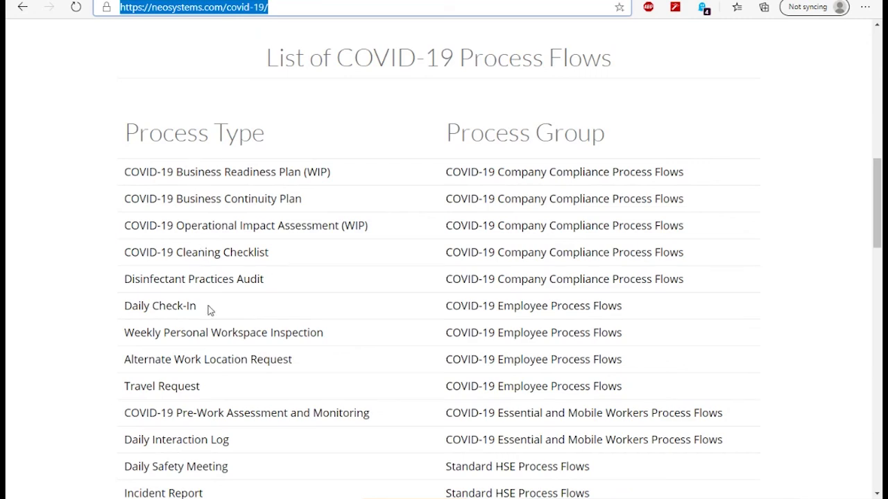
{"action": "scroll", "coordinate": [212, 318], "scroll_direction": "down", "scroll_amount": 1}
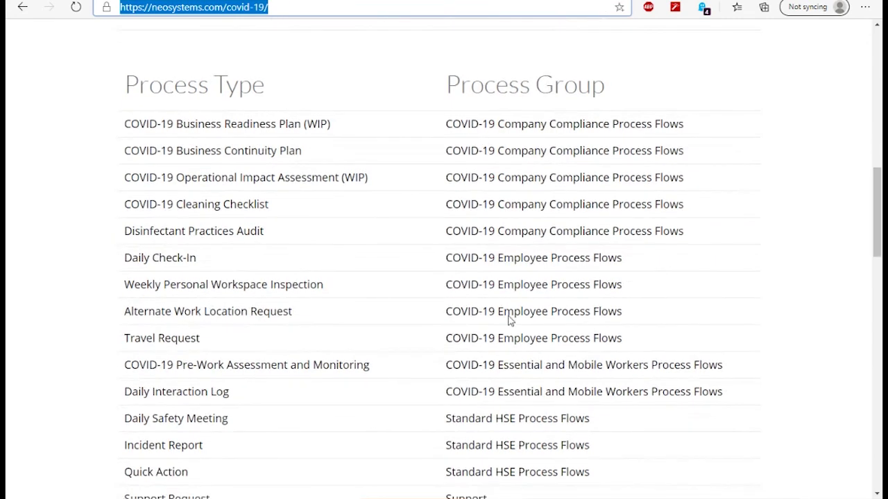
{"action": "scroll", "coordinate": [502, 353], "scroll_direction": "down", "scroll_amount": 1}
{"action": "scroll", "coordinate": [502, 353], "scroll_direction": "down", "scroll_amount": 2}
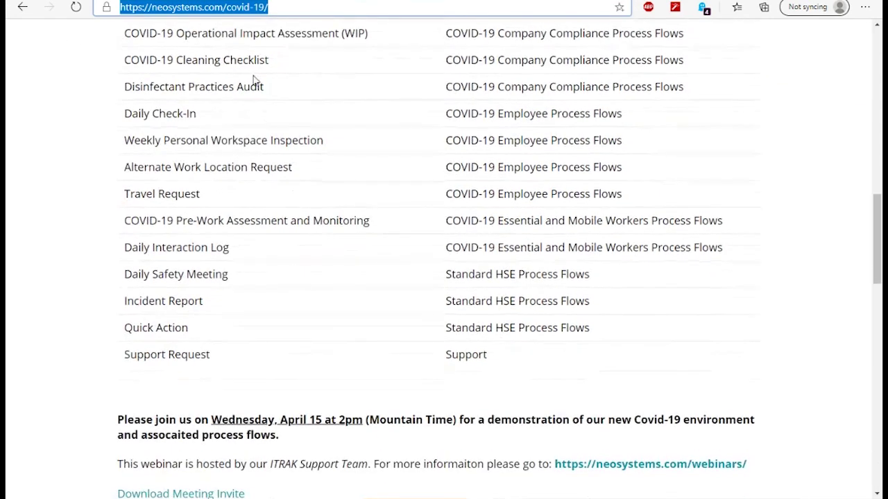
{"action": "scroll", "coordinate": [381, 327], "scroll_direction": "down", "scroll_amount": 5}
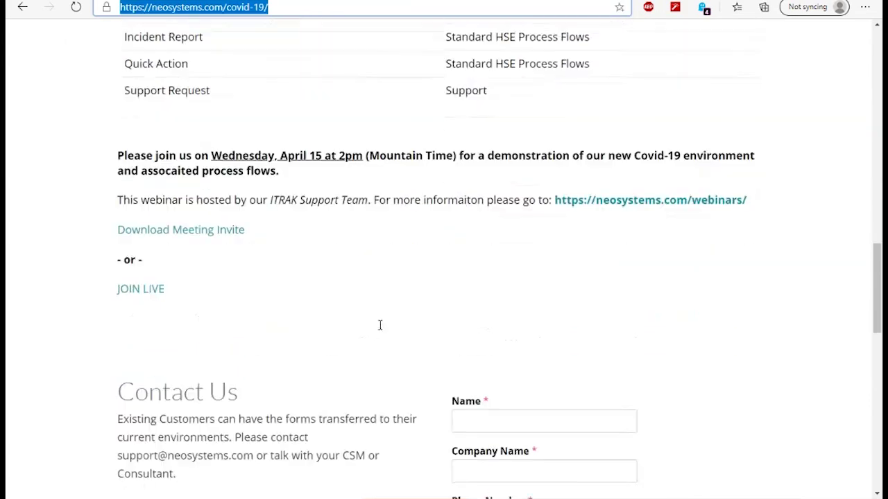
{"action": "scroll", "coordinate": [400, 317], "scroll_direction": "up", "scroll_amount": 4}
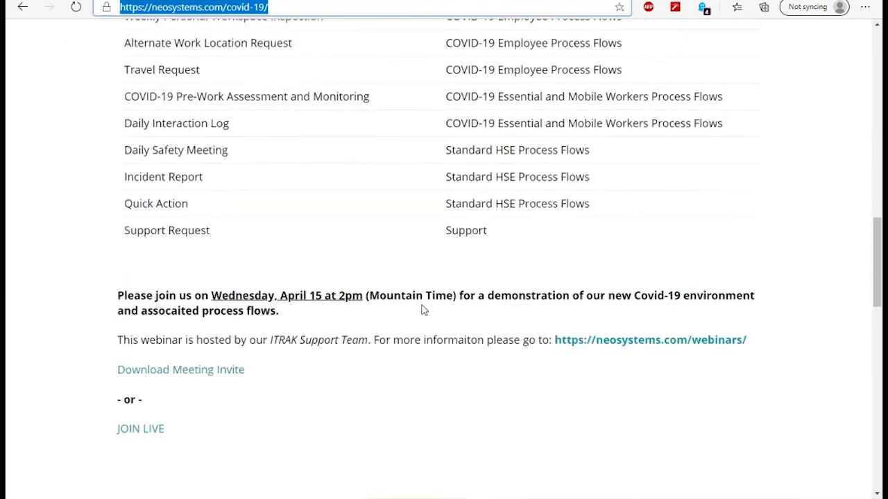
{"action": "scroll", "coordinate": [423, 310], "scroll_direction": "up", "scroll_amount": 5}
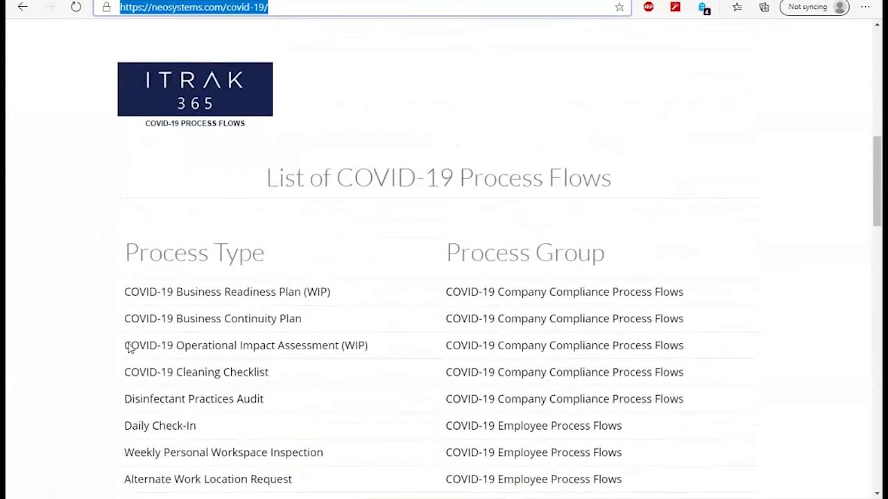